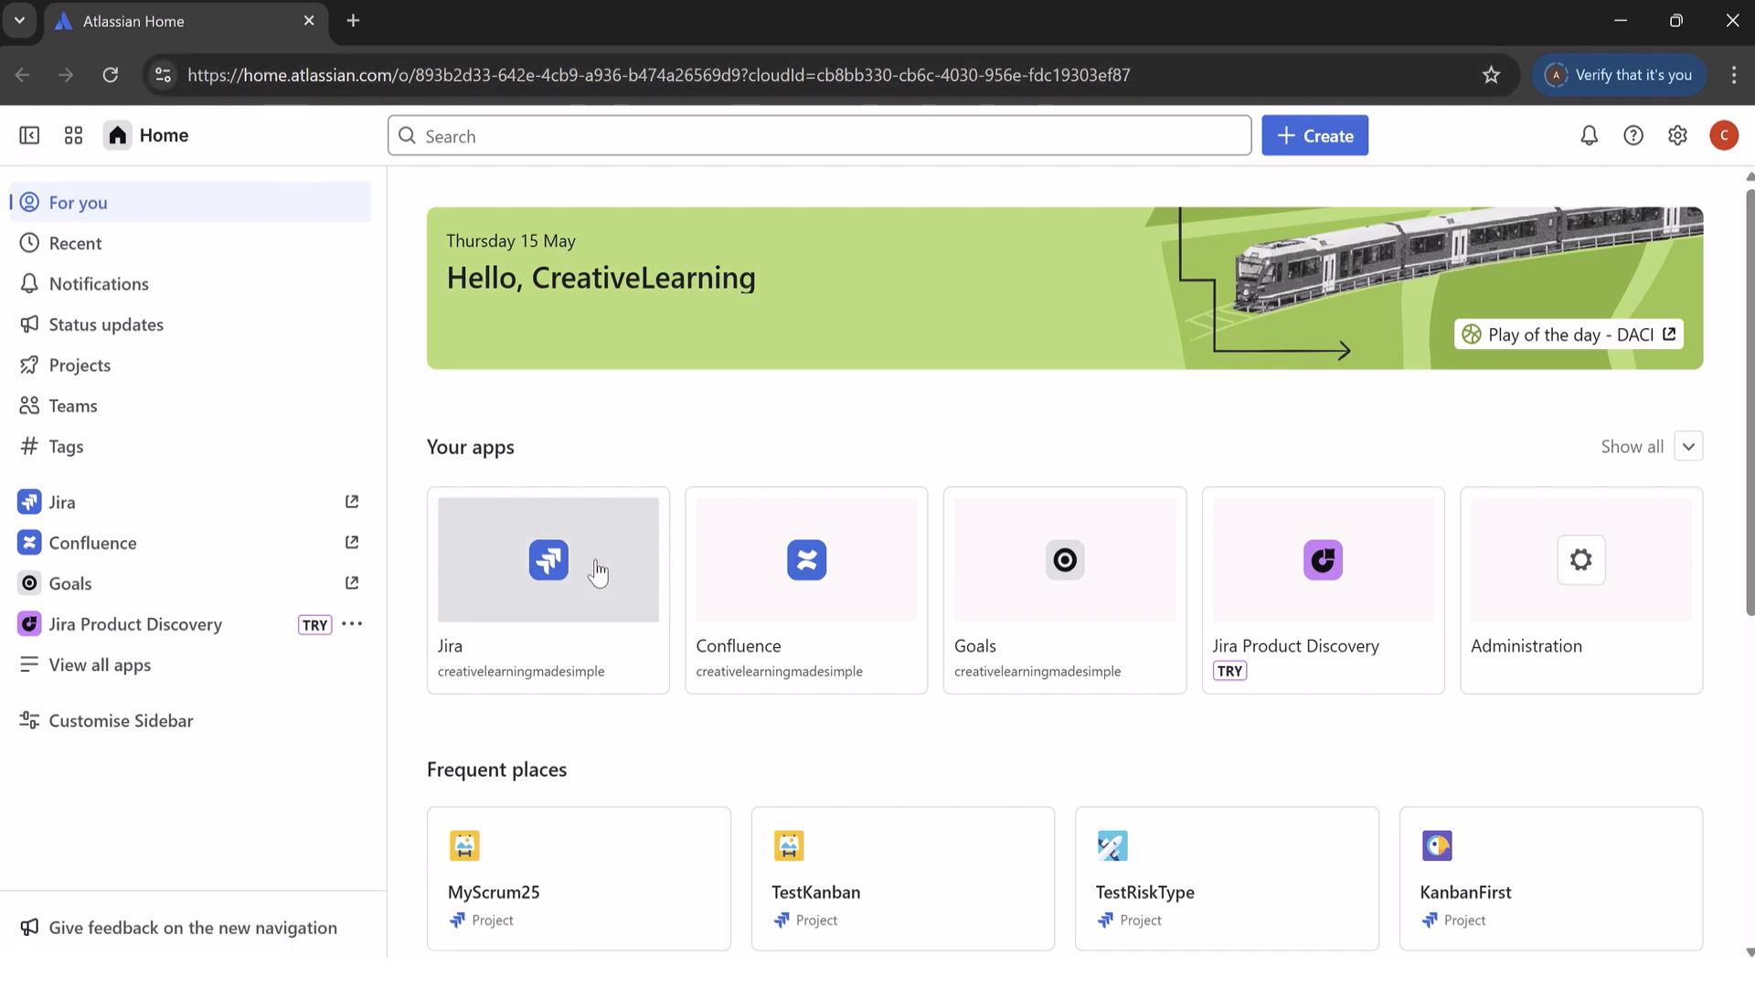
Step: Open Jira and start a new company-managed project from the Kanban template
{"action": "left_click", "coordinate": [595, 570]}
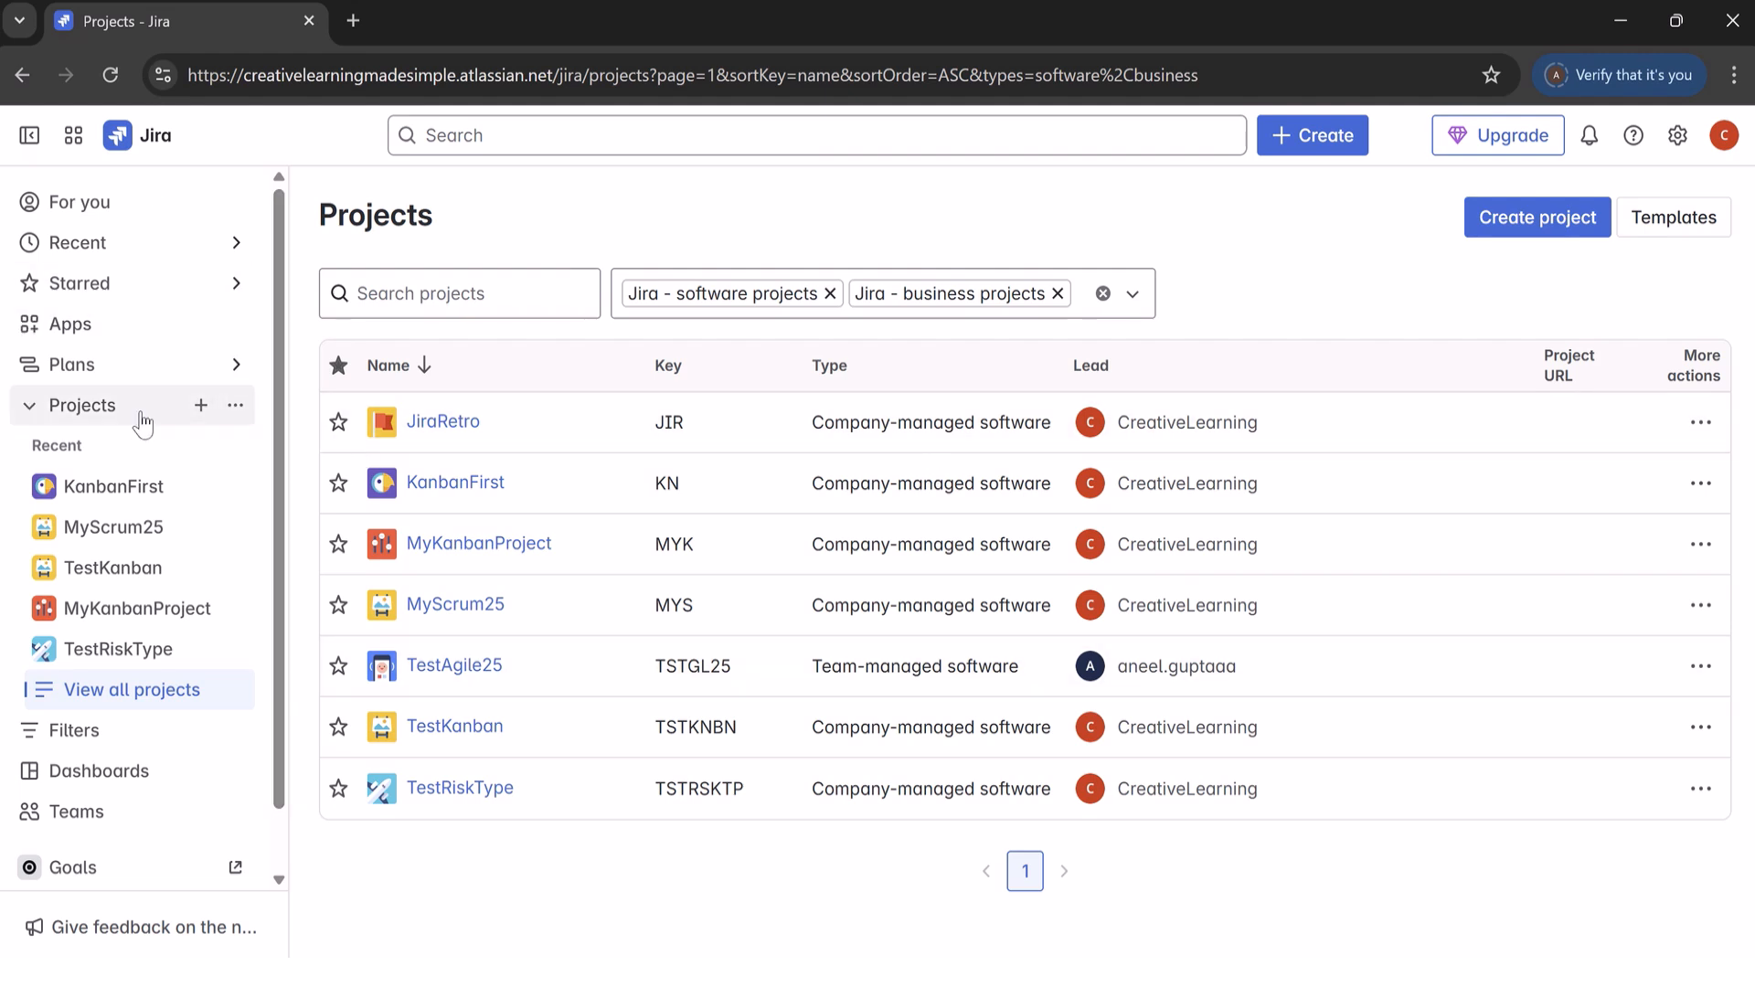
{"action": "left_click", "coordinate": [201, 408]}
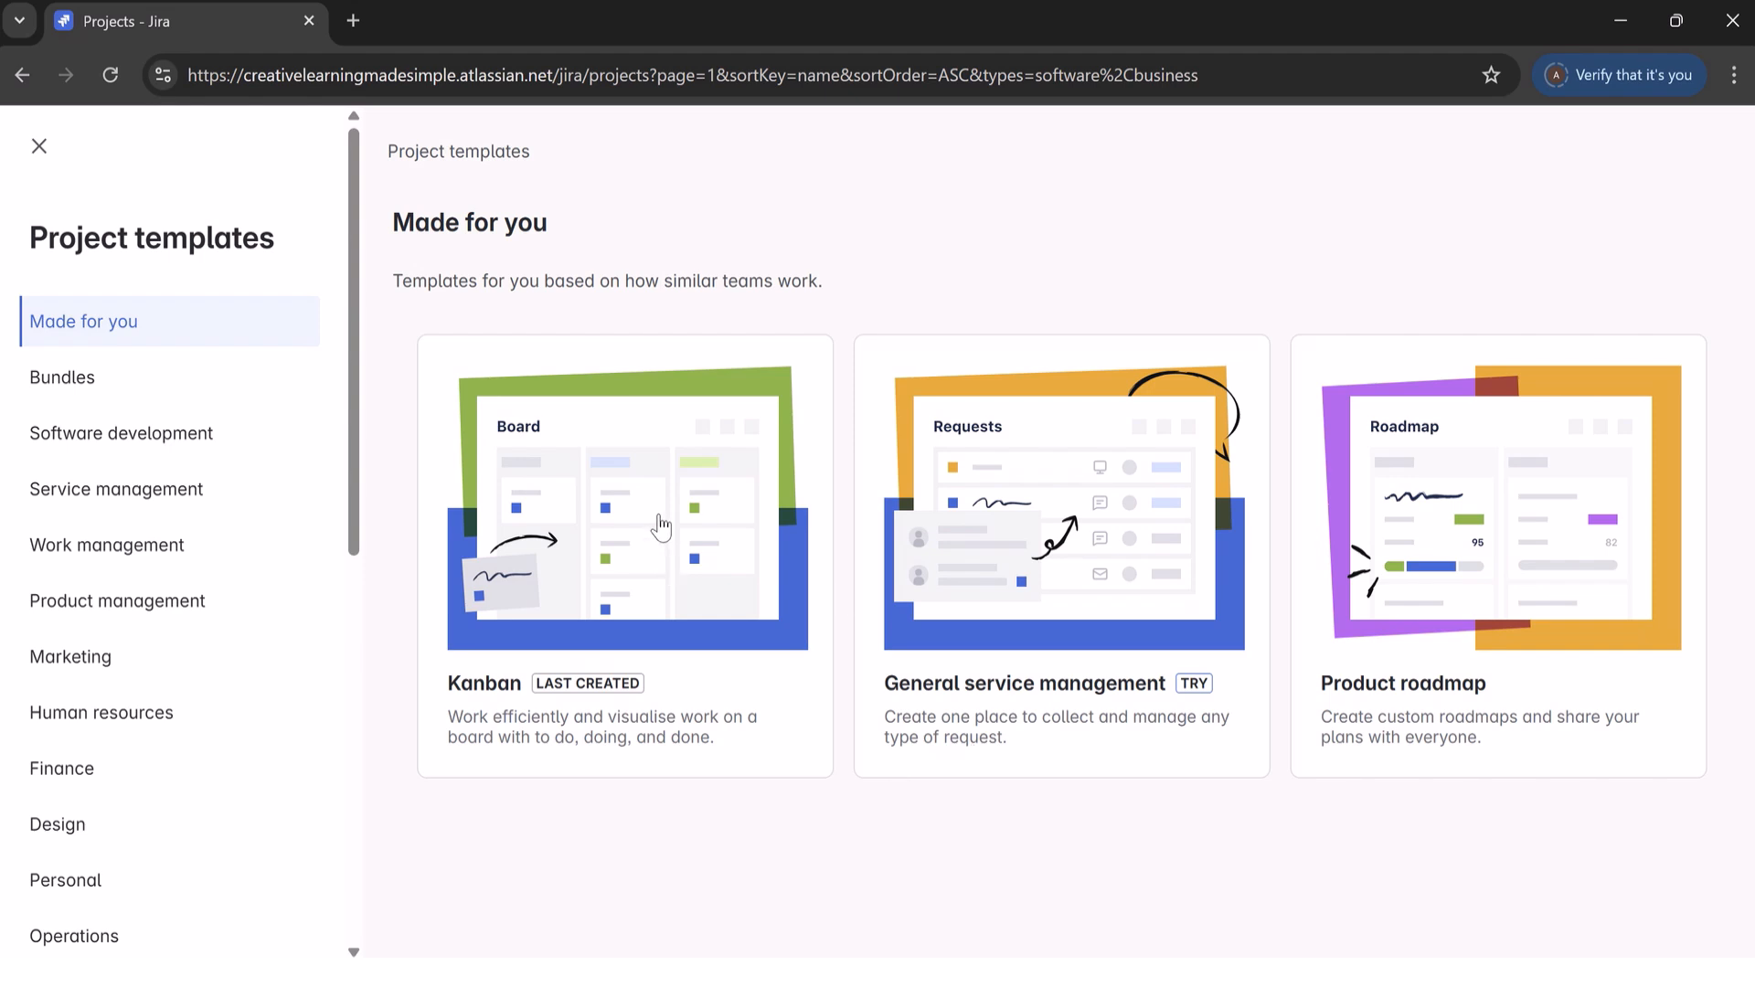
{"action": "left_click", "coordinate": [660, 525]}
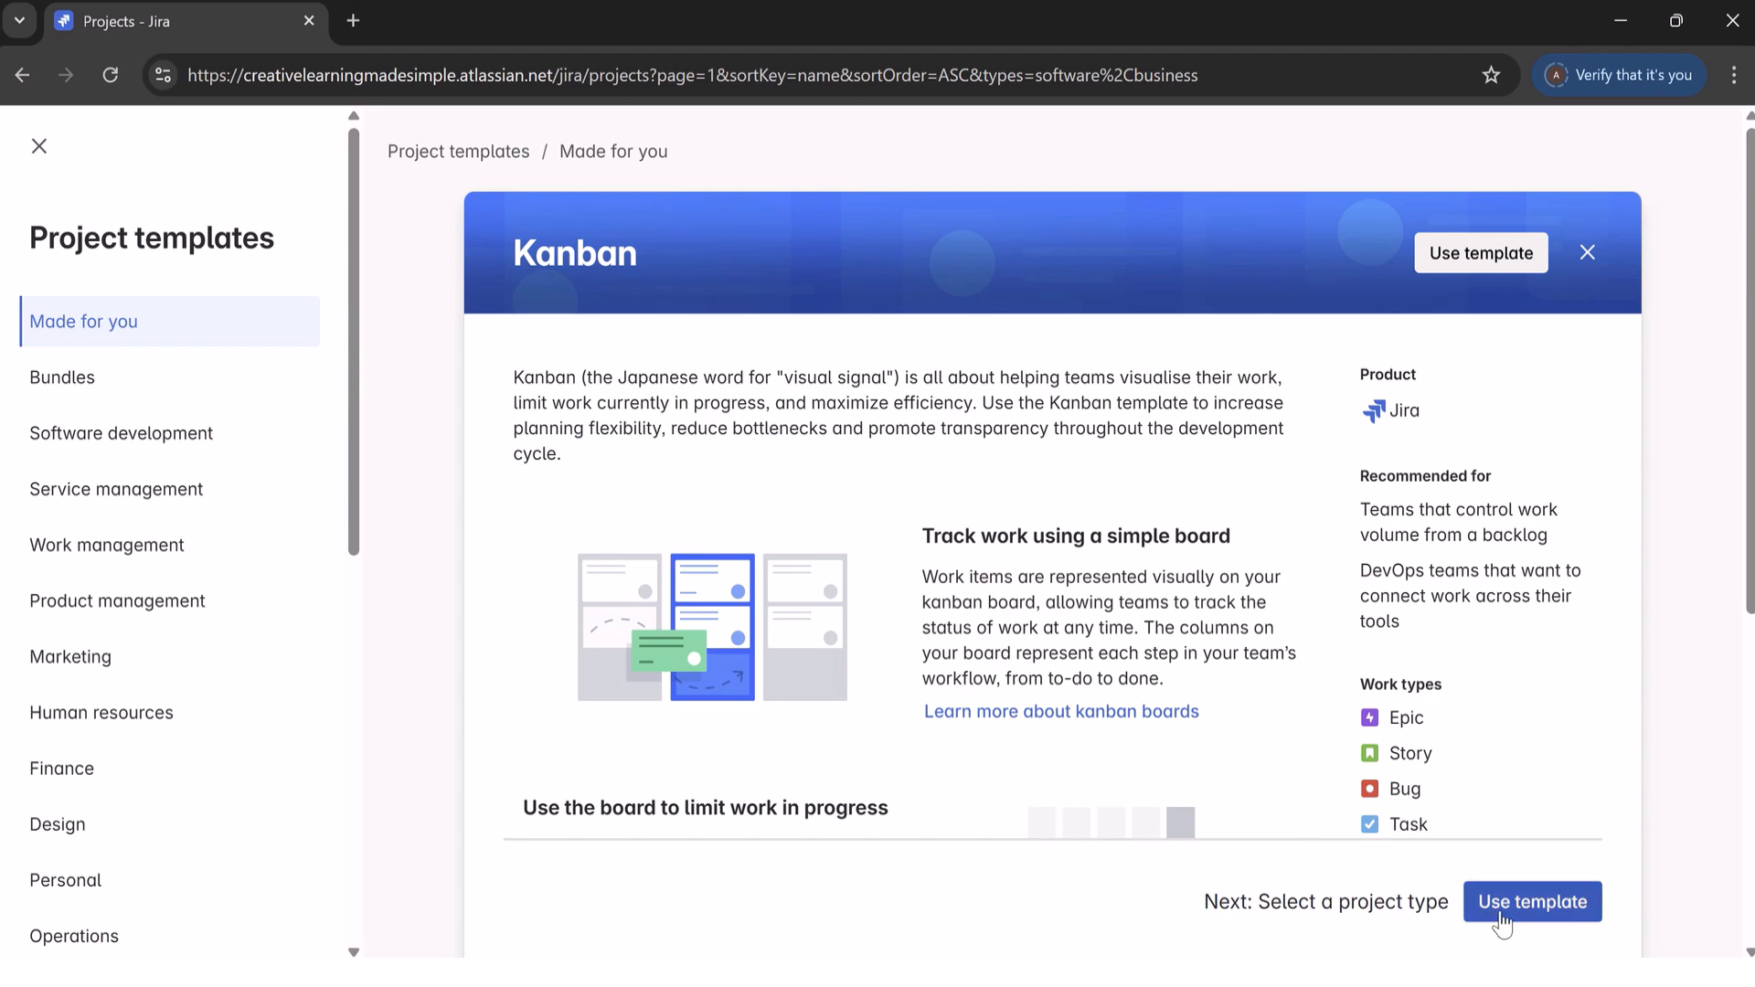
{"action": "left_click", "coordinate": [1539, 898]}
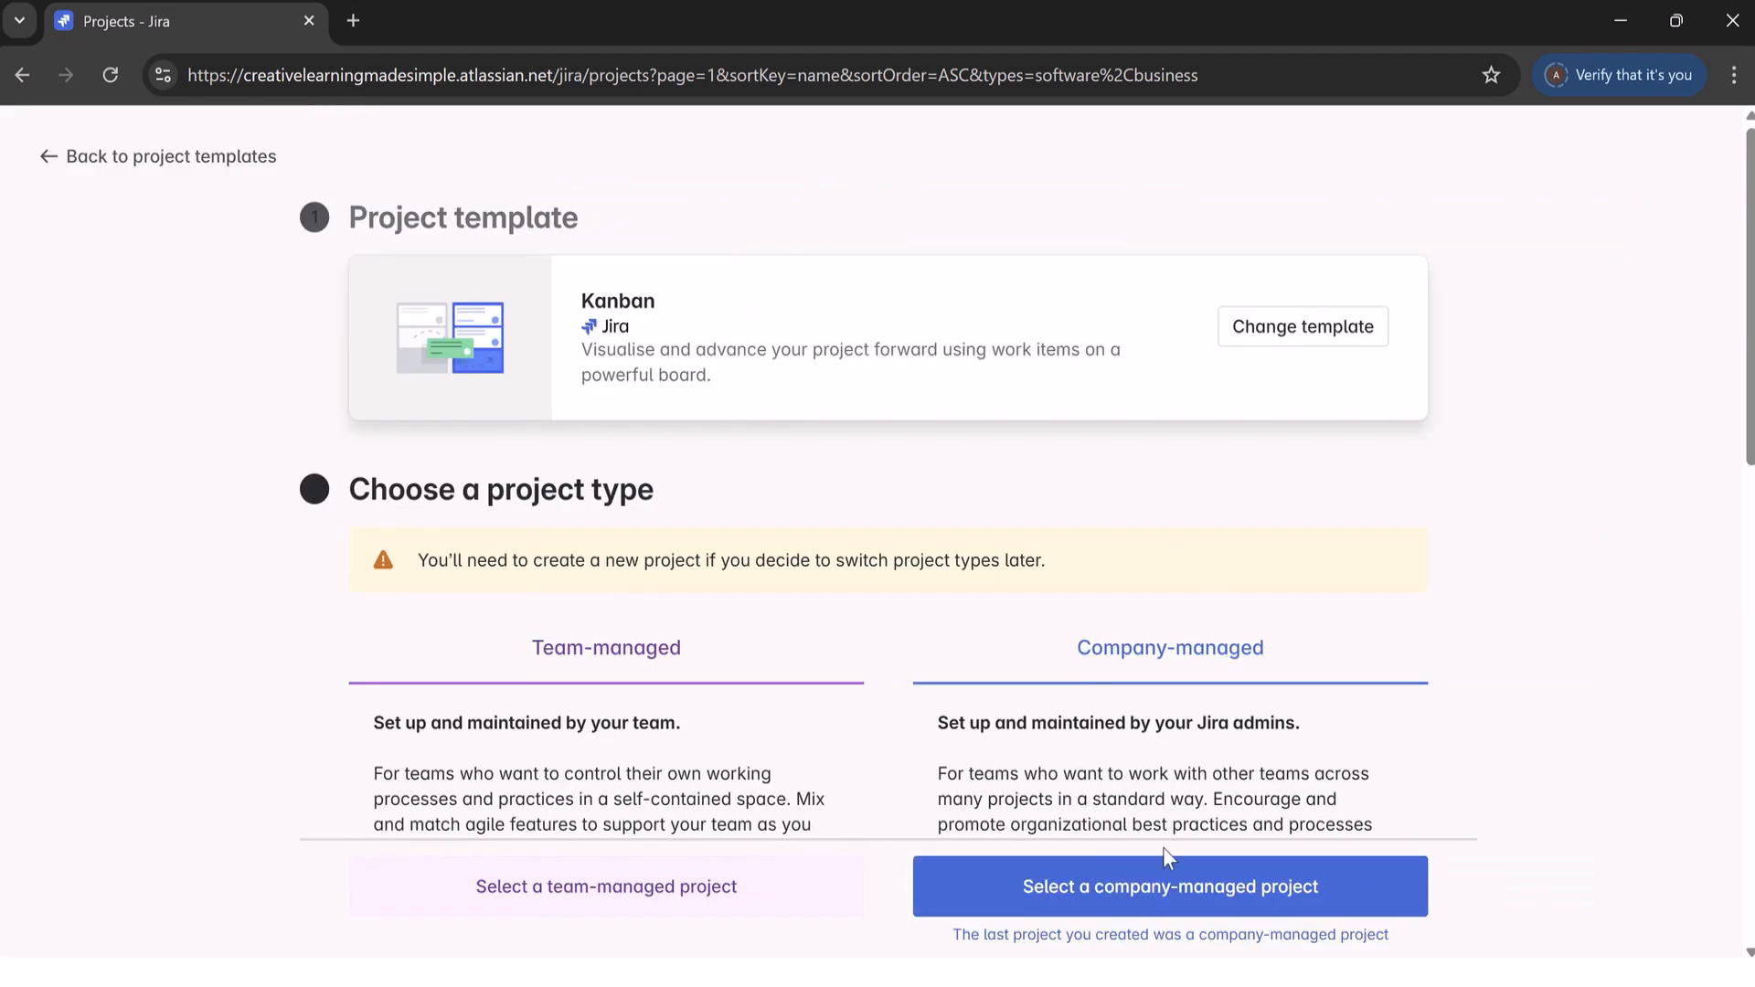
{"action": "left_click", "coordinate": [1208, 895]}
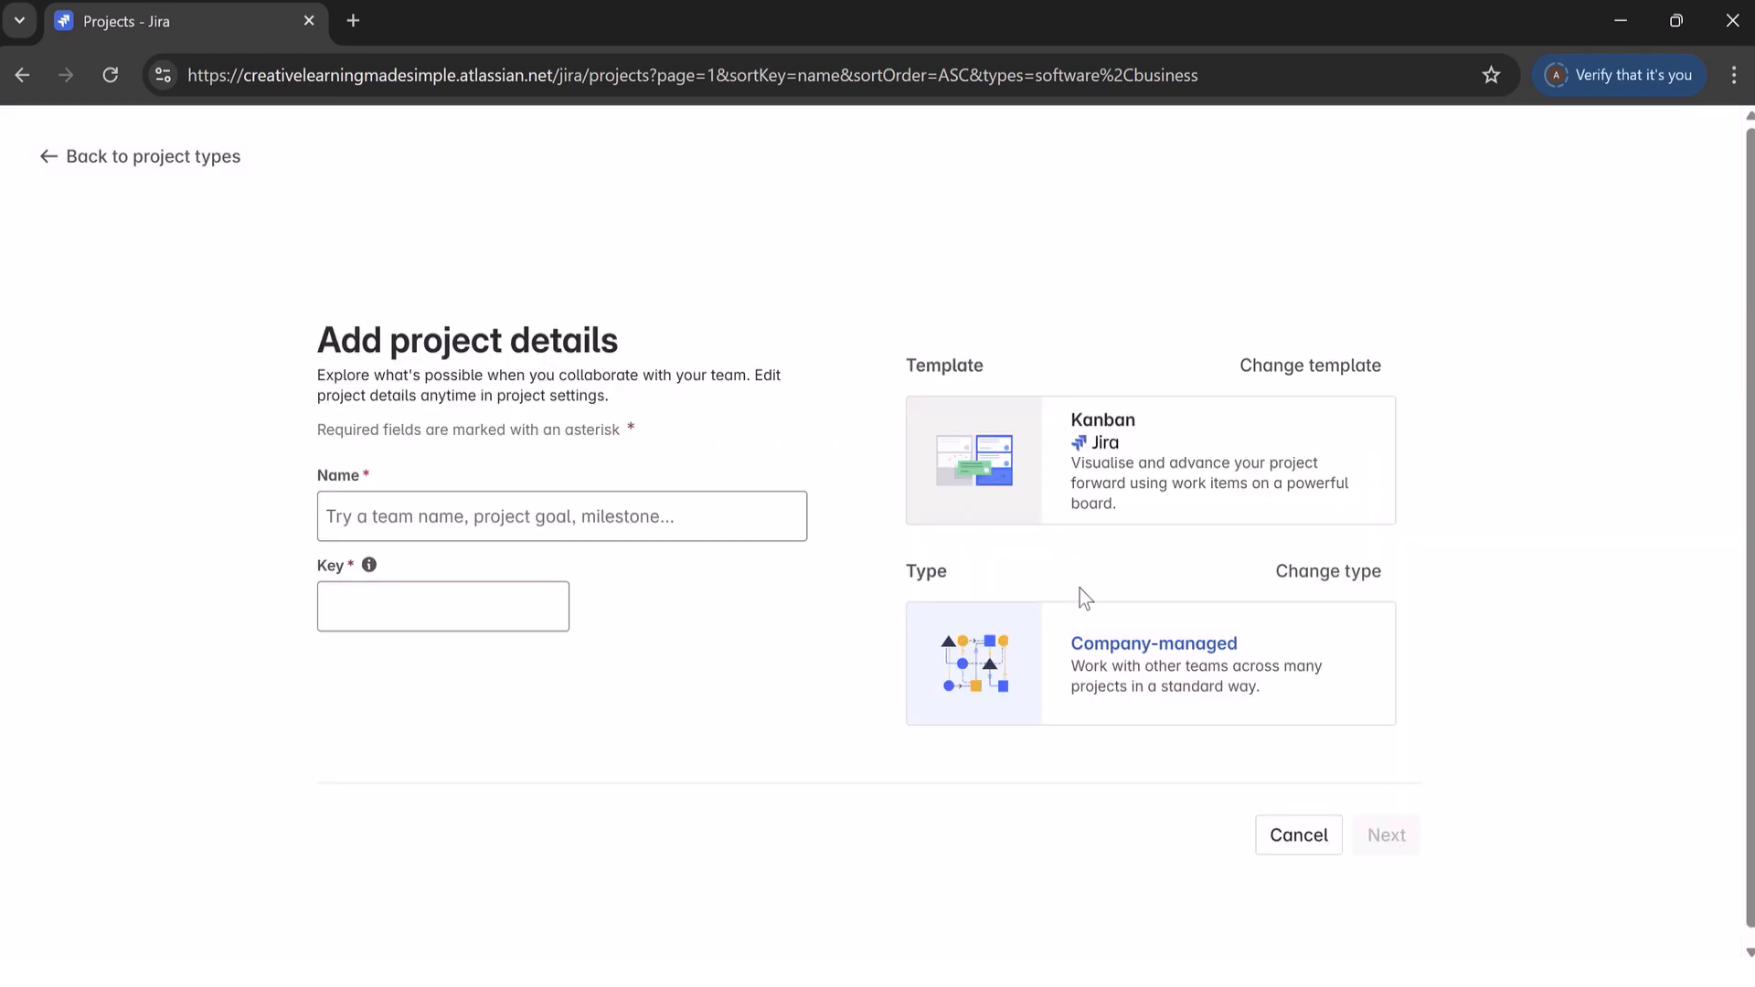
Step: Name the new project KanbanDoD and create it
{"action": "left_click", "coordinate": [400, 501]}
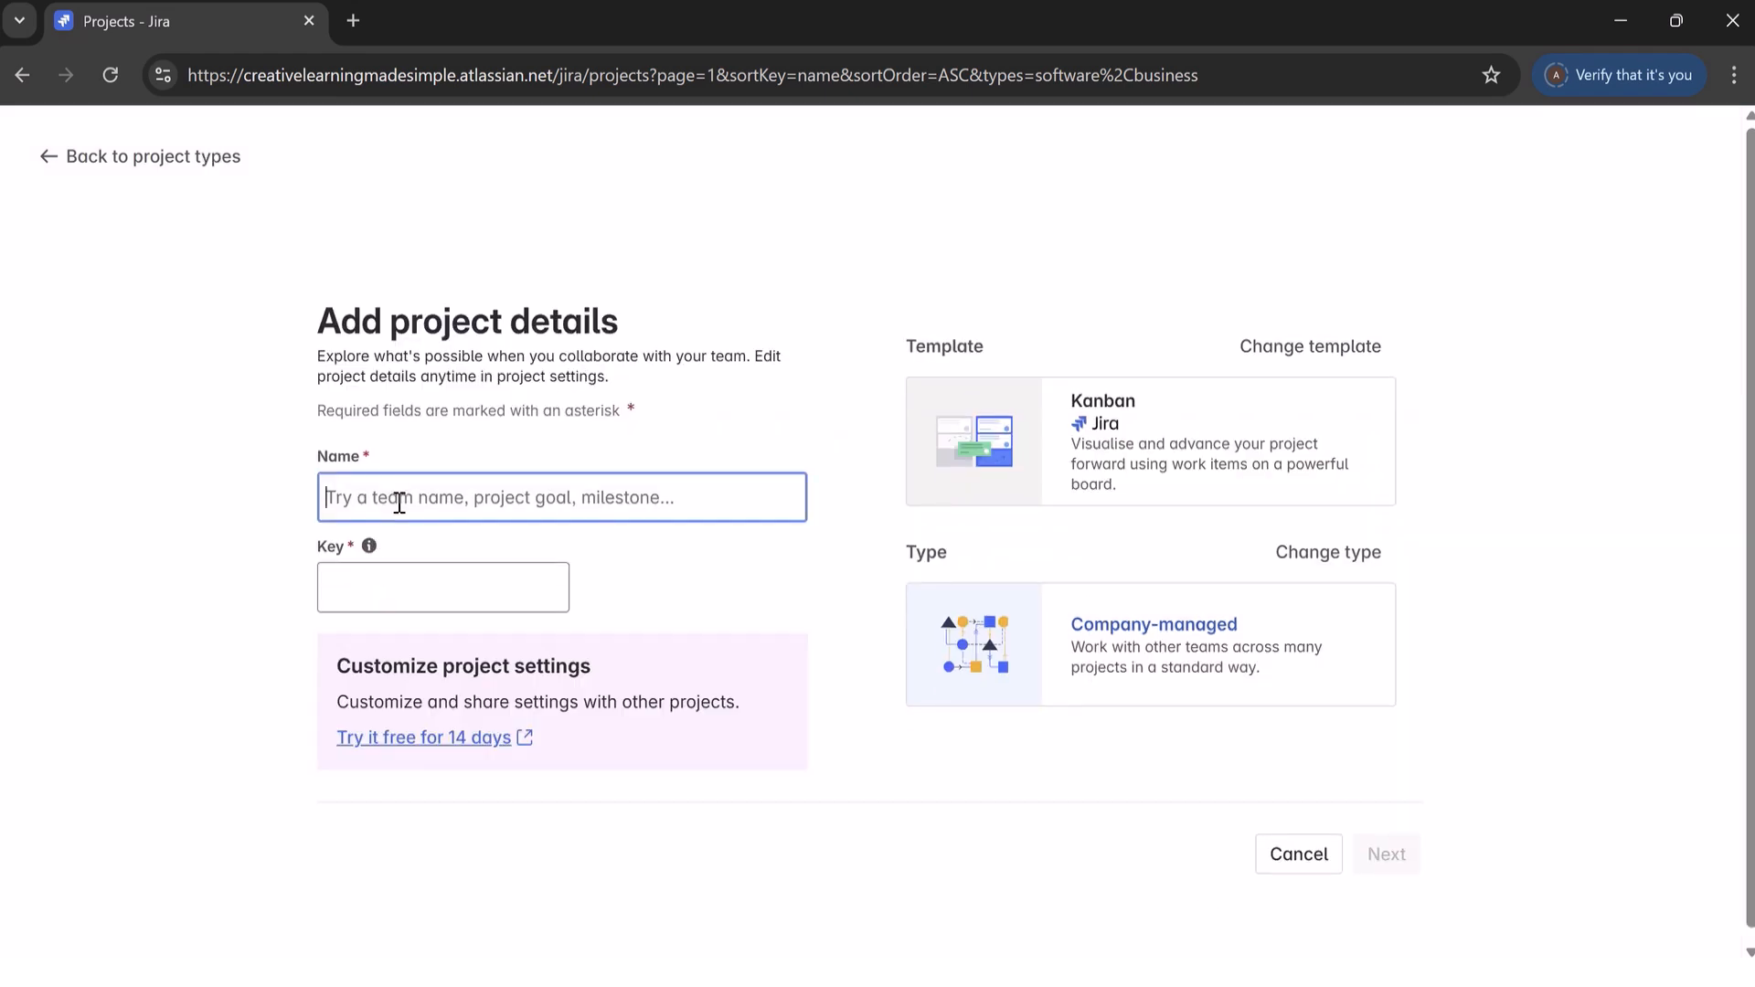
{"action": "type", "text": "Kanban"}
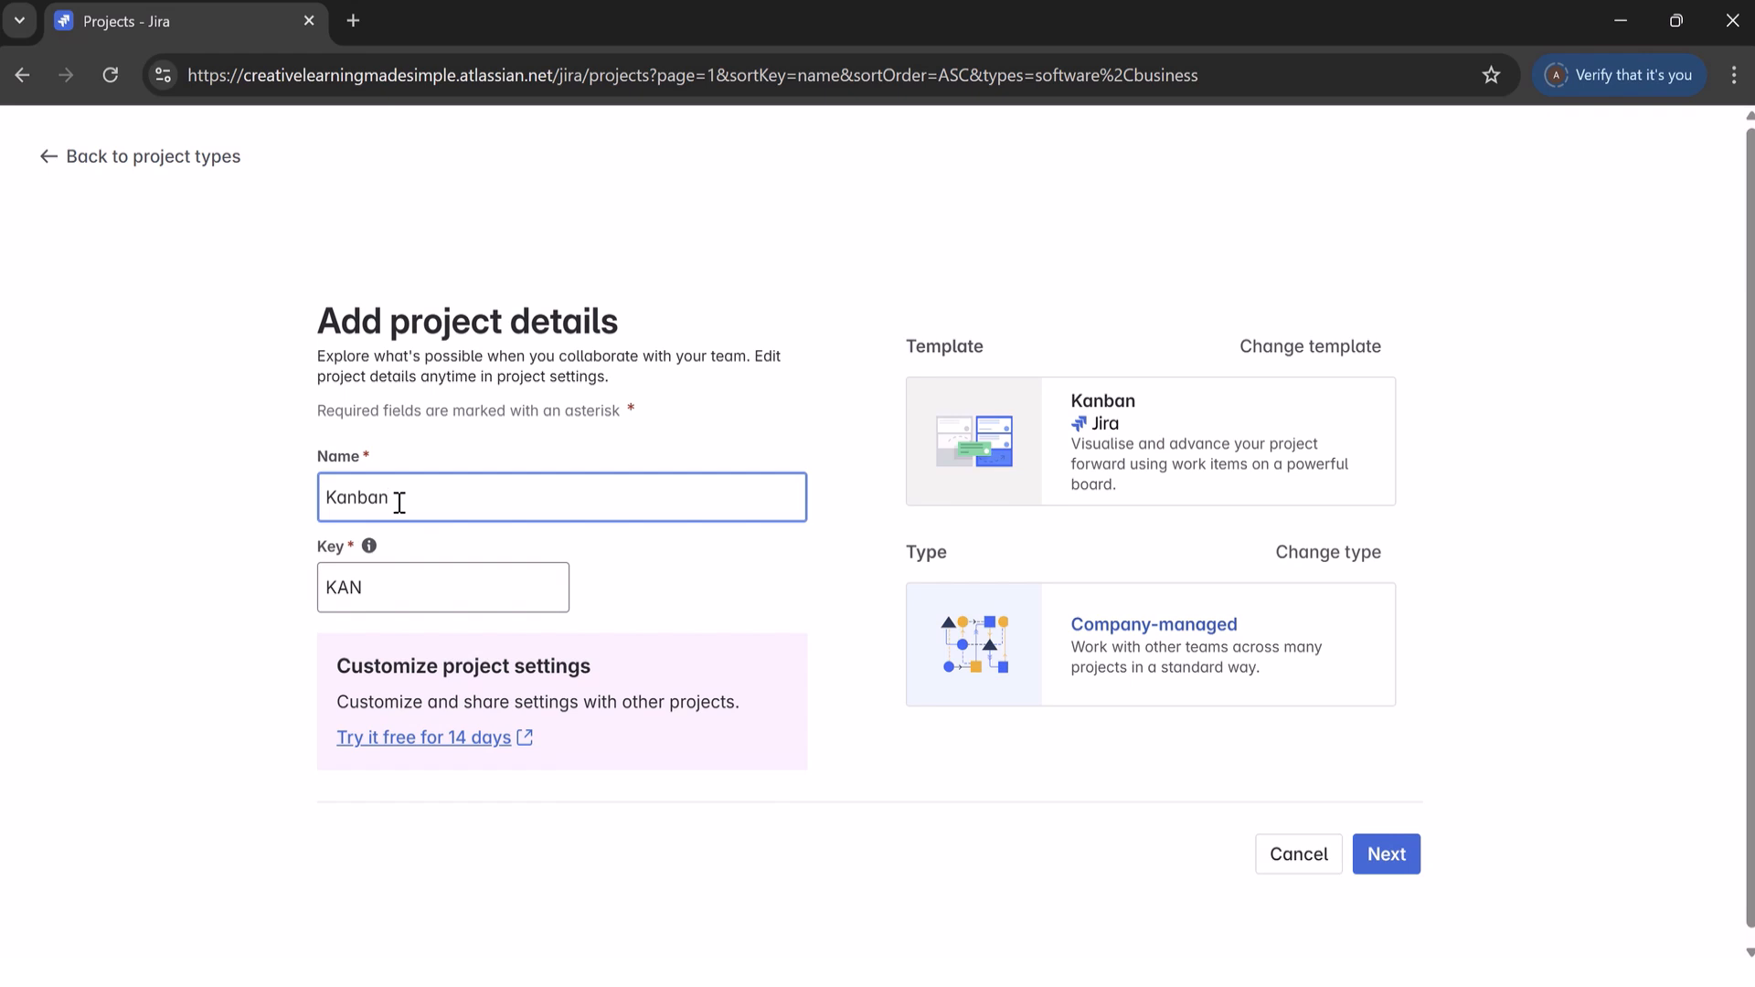
{"action": "type", "text": "DoD"}
{"action": "left_click", "coordinate": [1385, 855]}
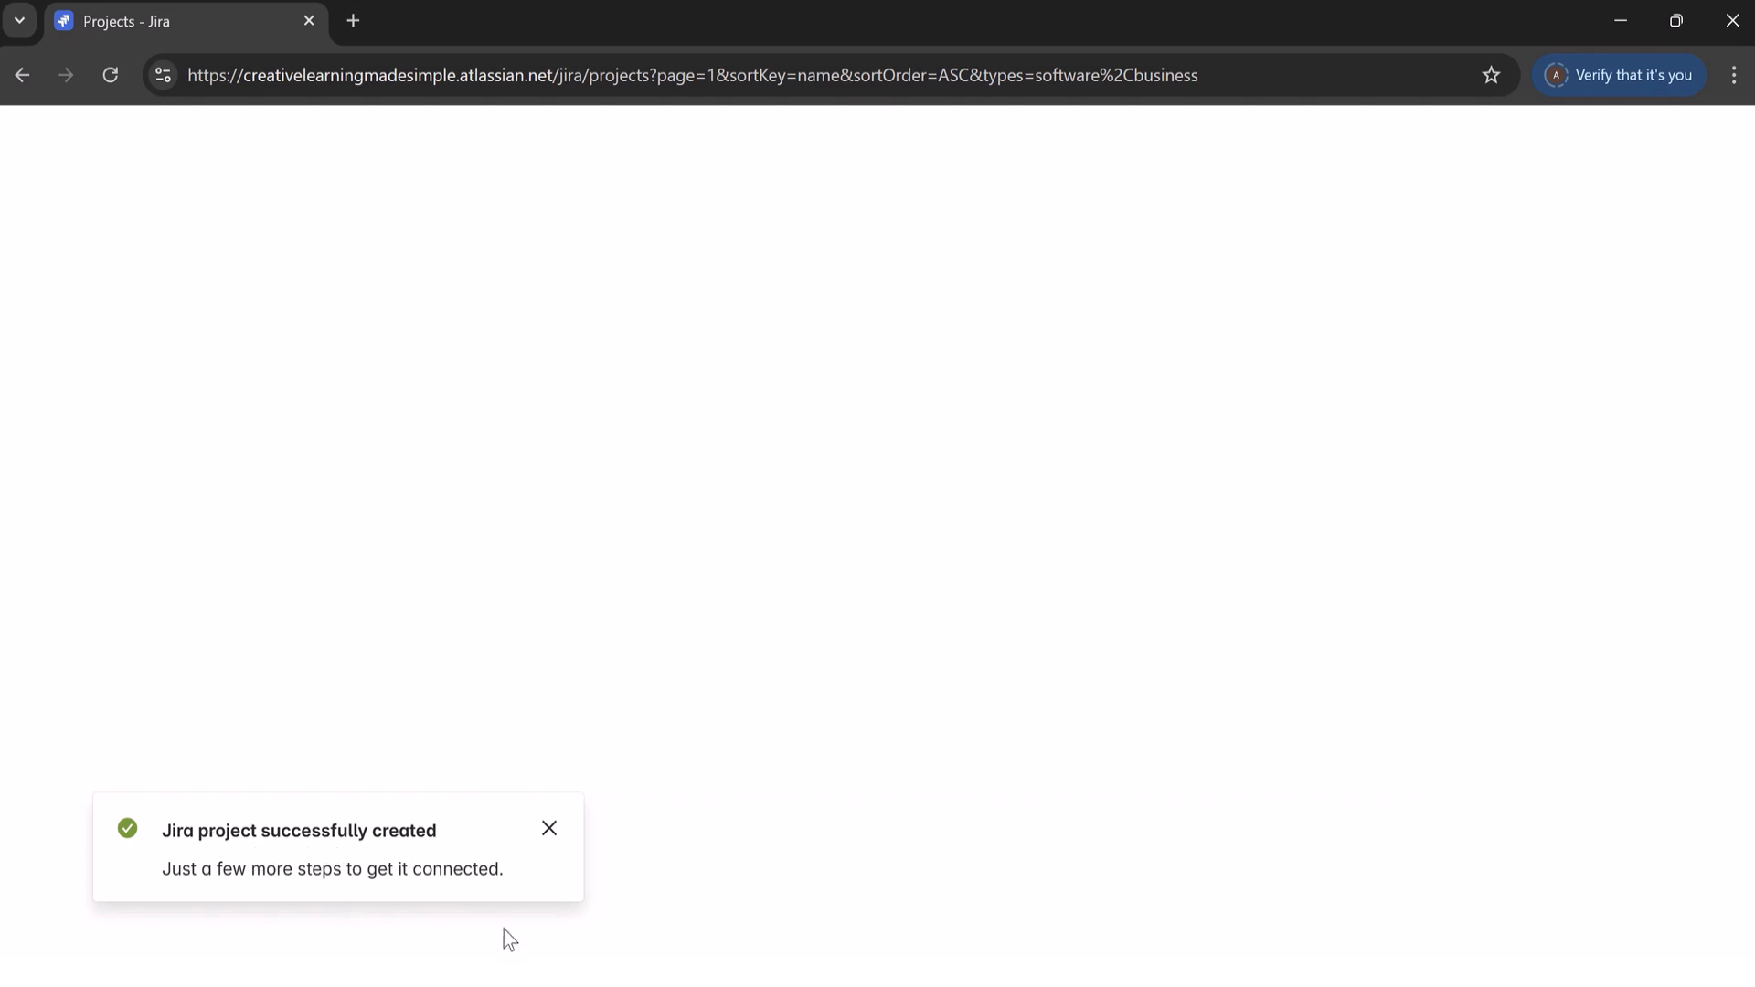
Step: Dismiss the creation notice, reload the page and open the KanbanDoD project's board from the project list
{"action": "left_click", "coordinate": [550, 828]}
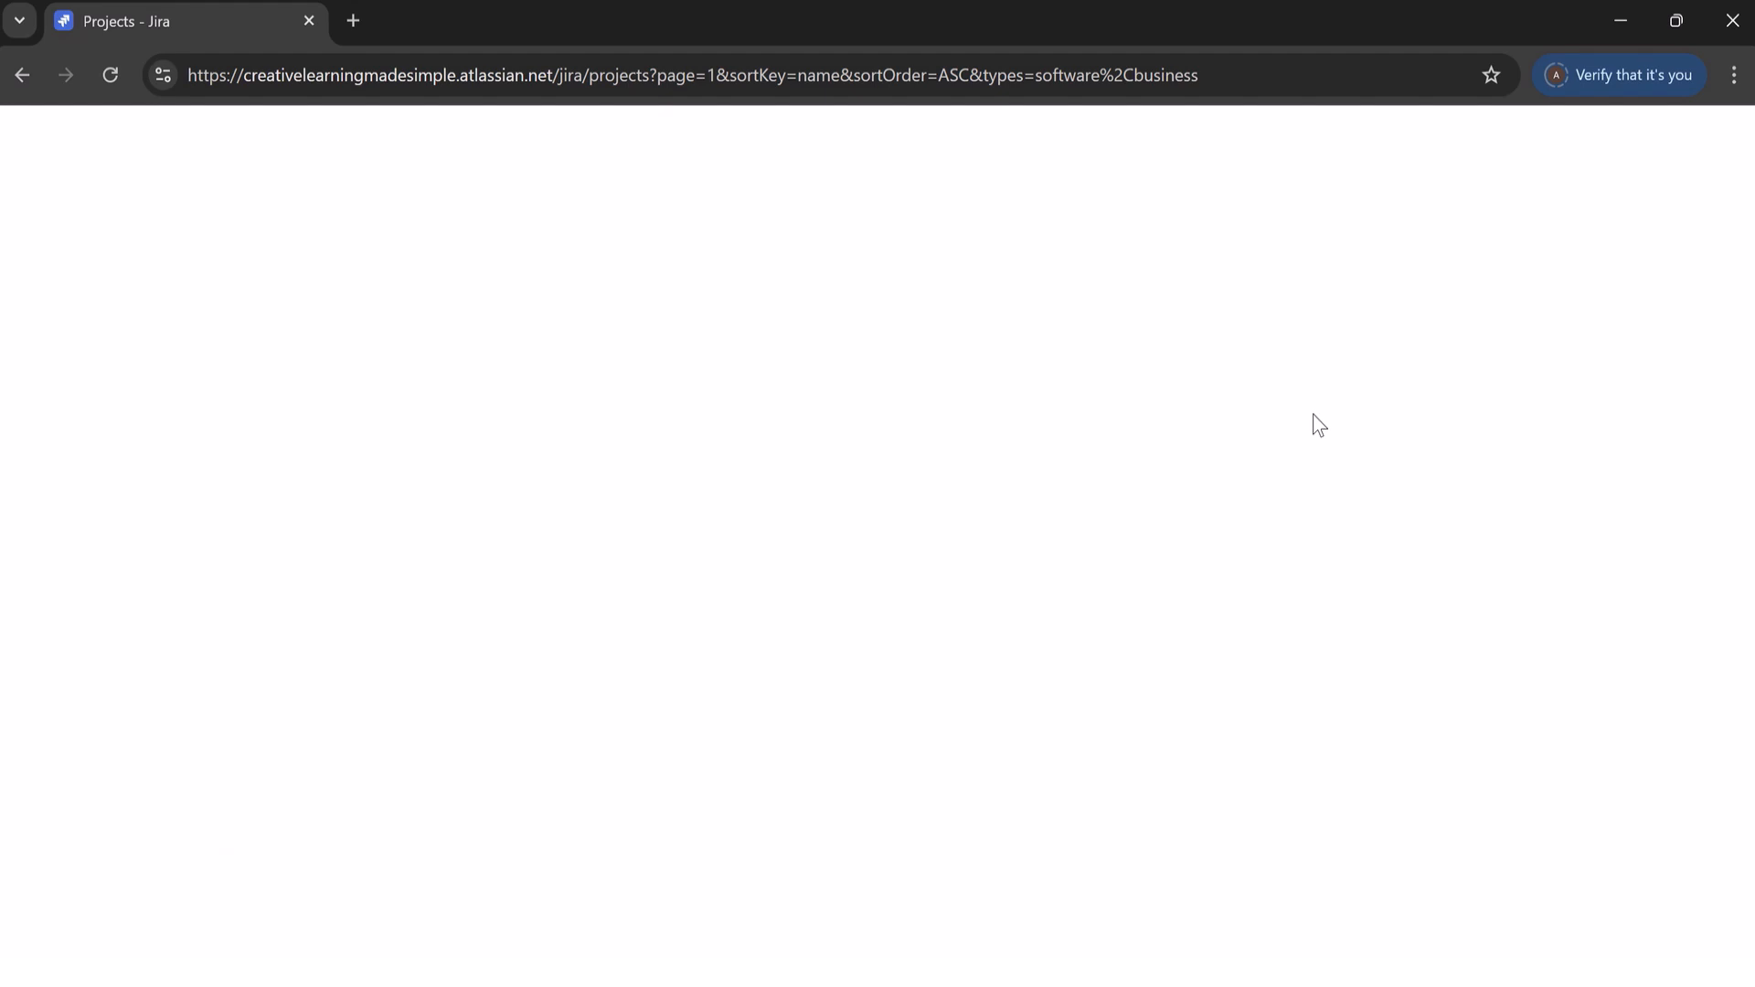
{"action": "left_click", "coordinate": [110, 77]}
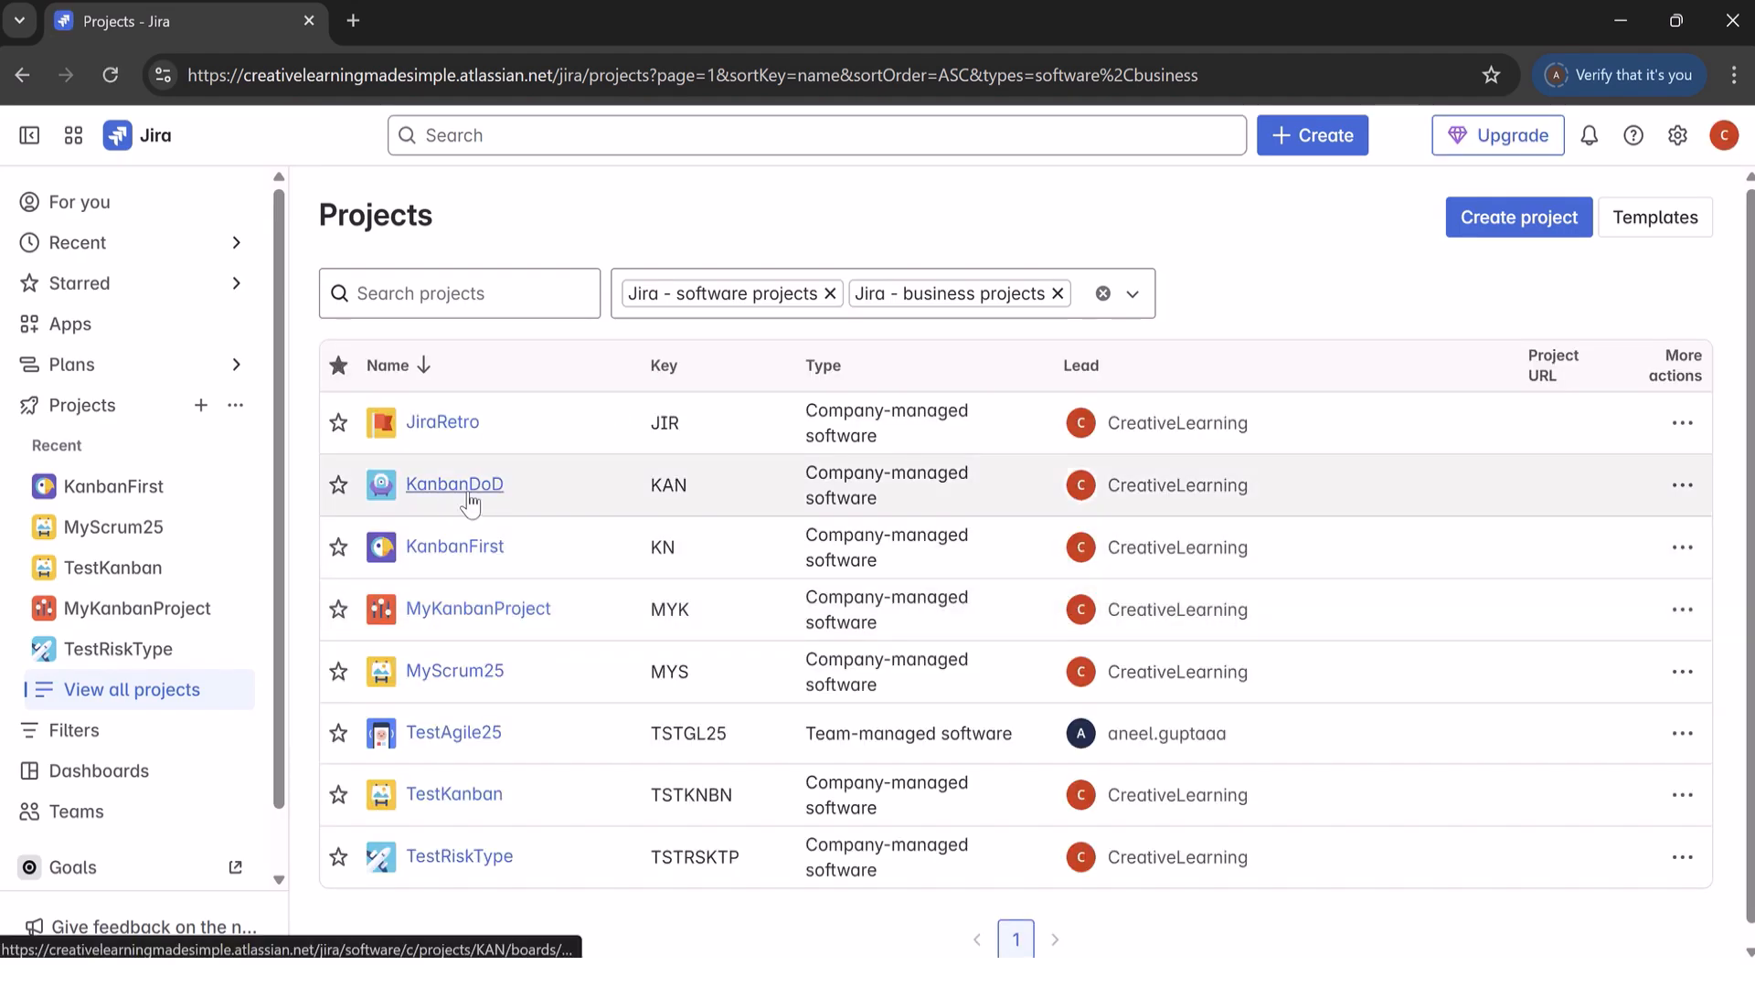
{"action": "left_click", "coordinate": [473, 494]}
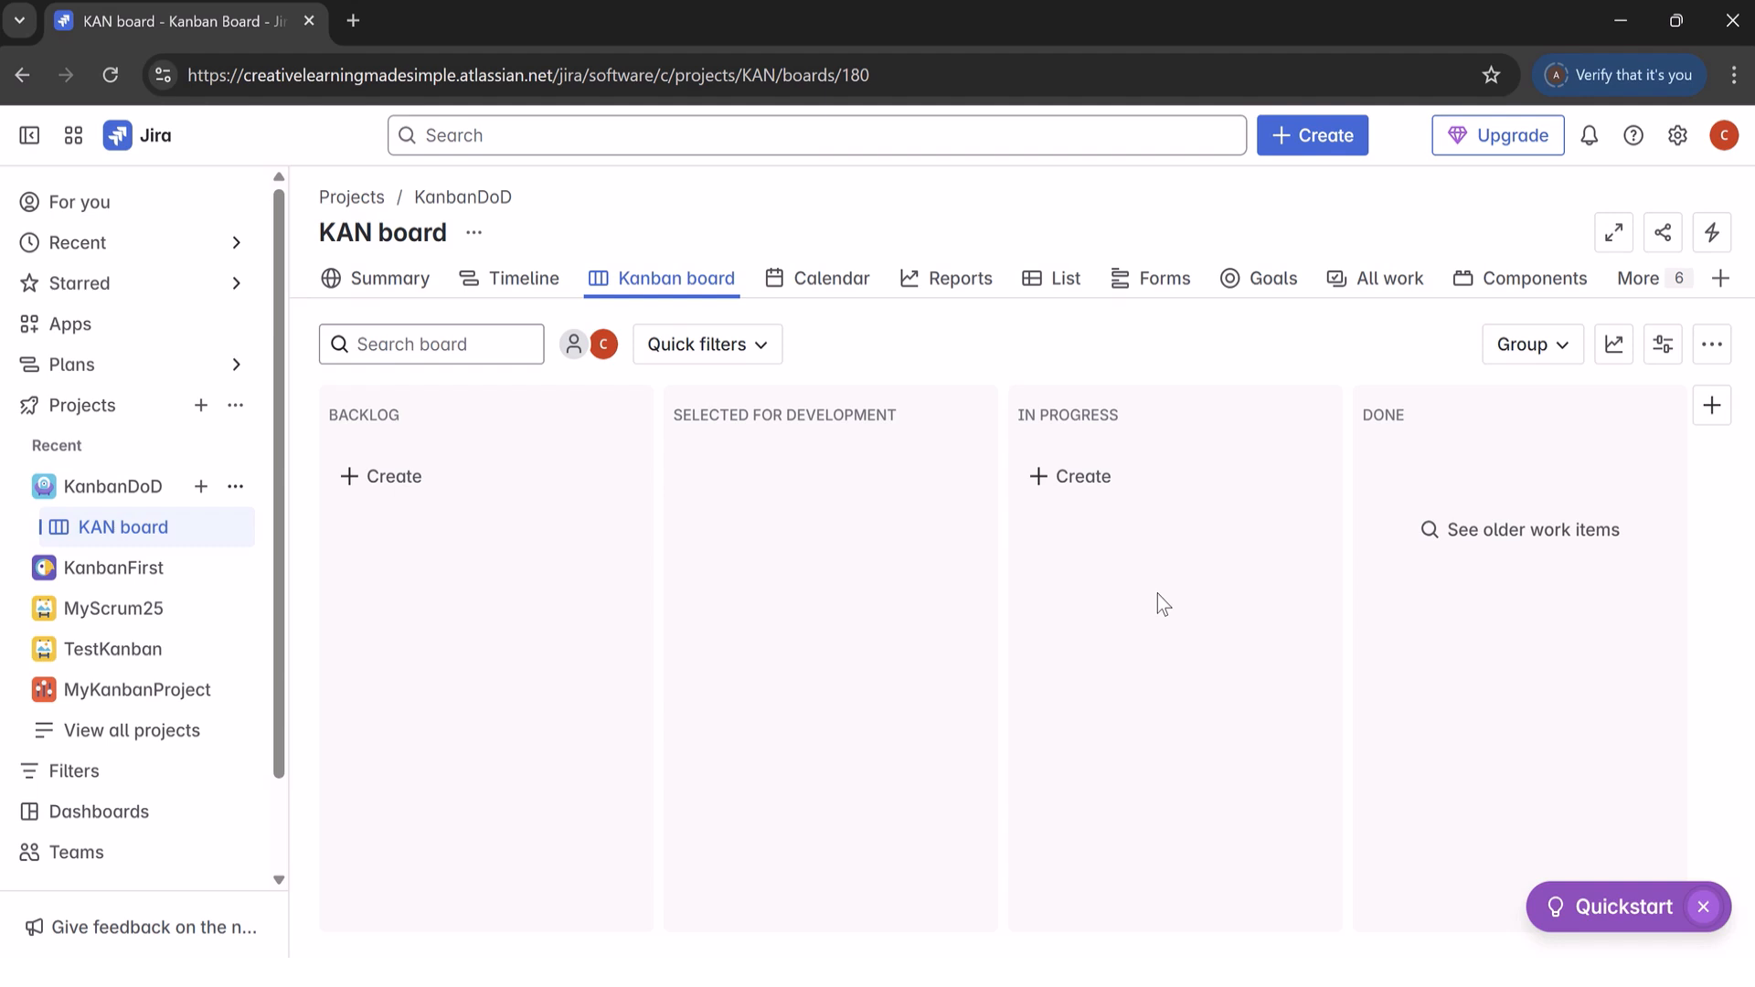
Step: Add a column named "QA Test" to the KAN board
{"action": "left_click", "coordinate": [1712, 409]}
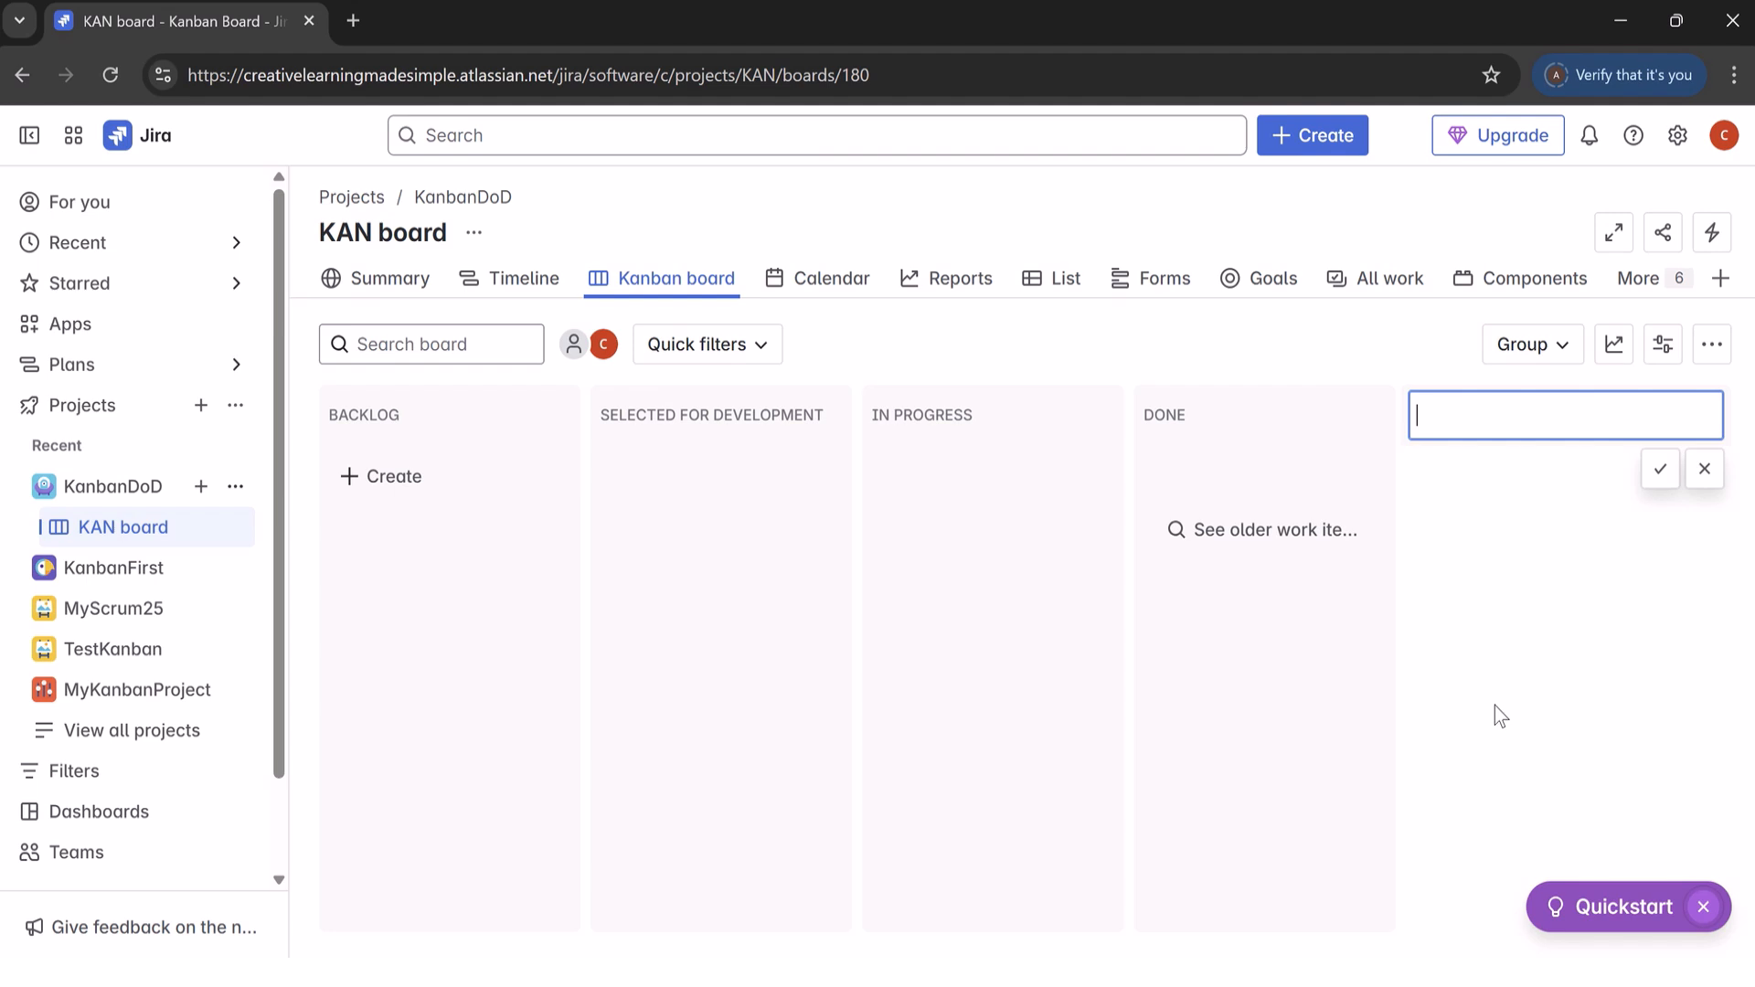
{"action": "type", "text": "QA Test"}
{"action": "left_click", "coordinate": [1661, 469]}
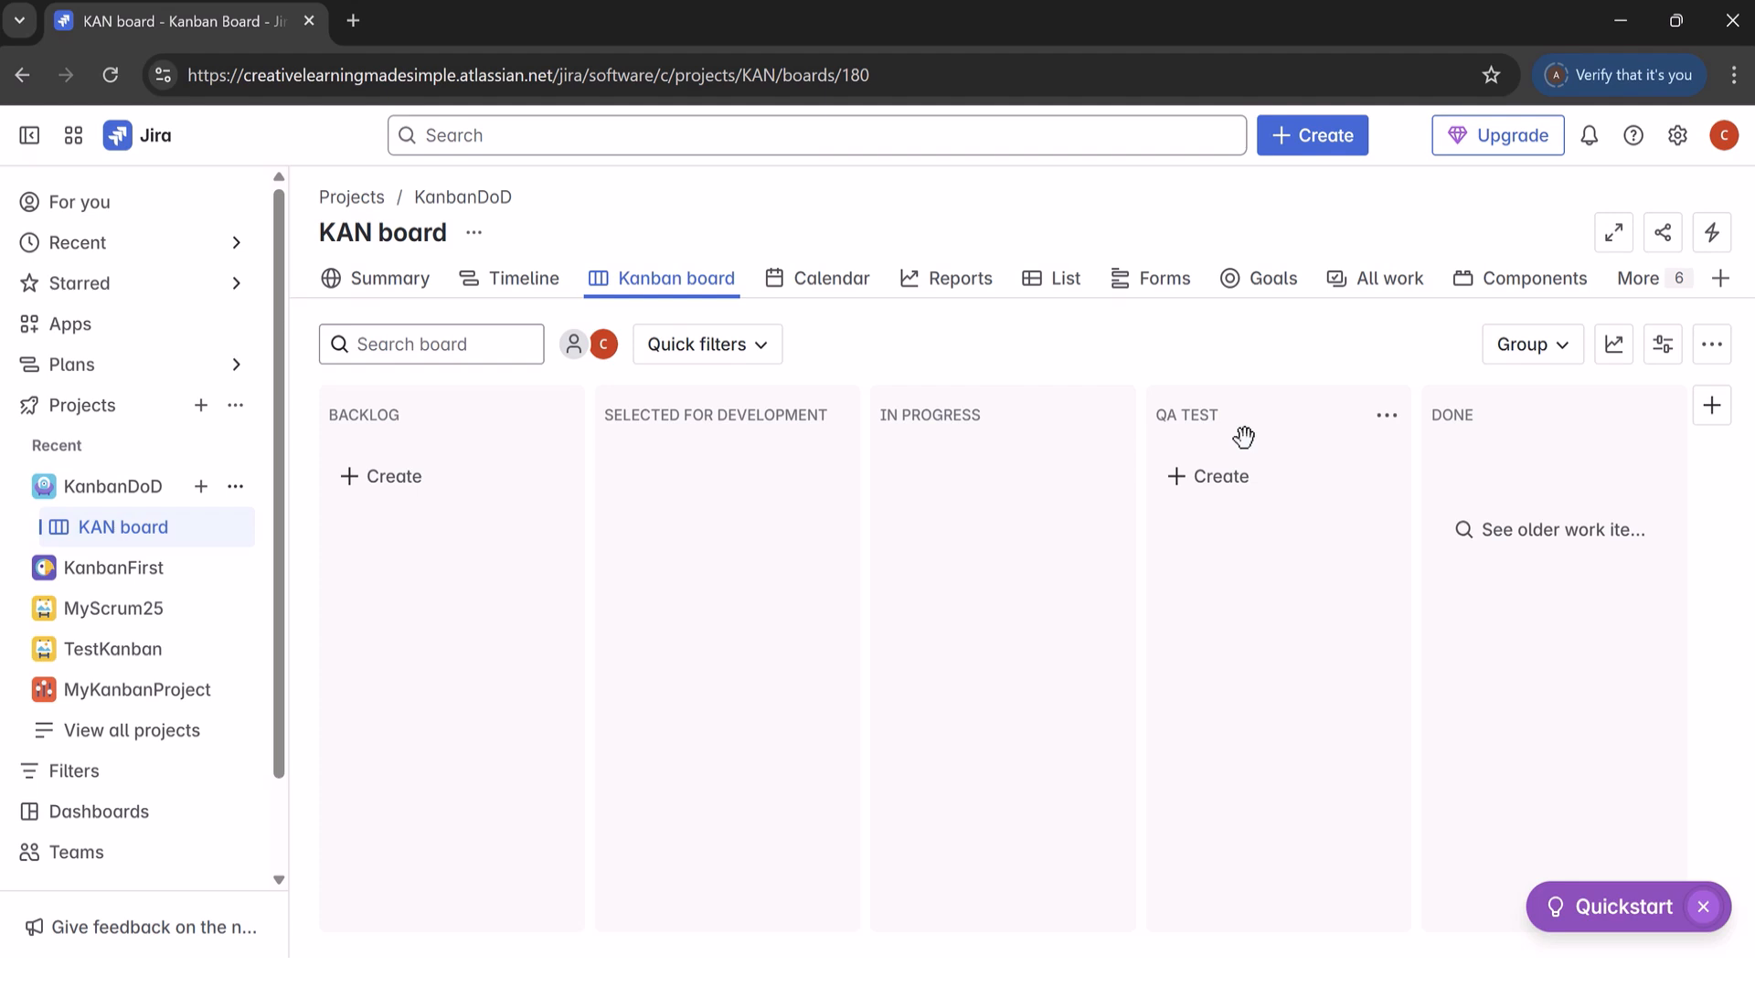
Step: Add a "Code Review" column to the board and move it between In Progress and QA Test
{"action": "left_click", "coordinate": [1715, 408]}
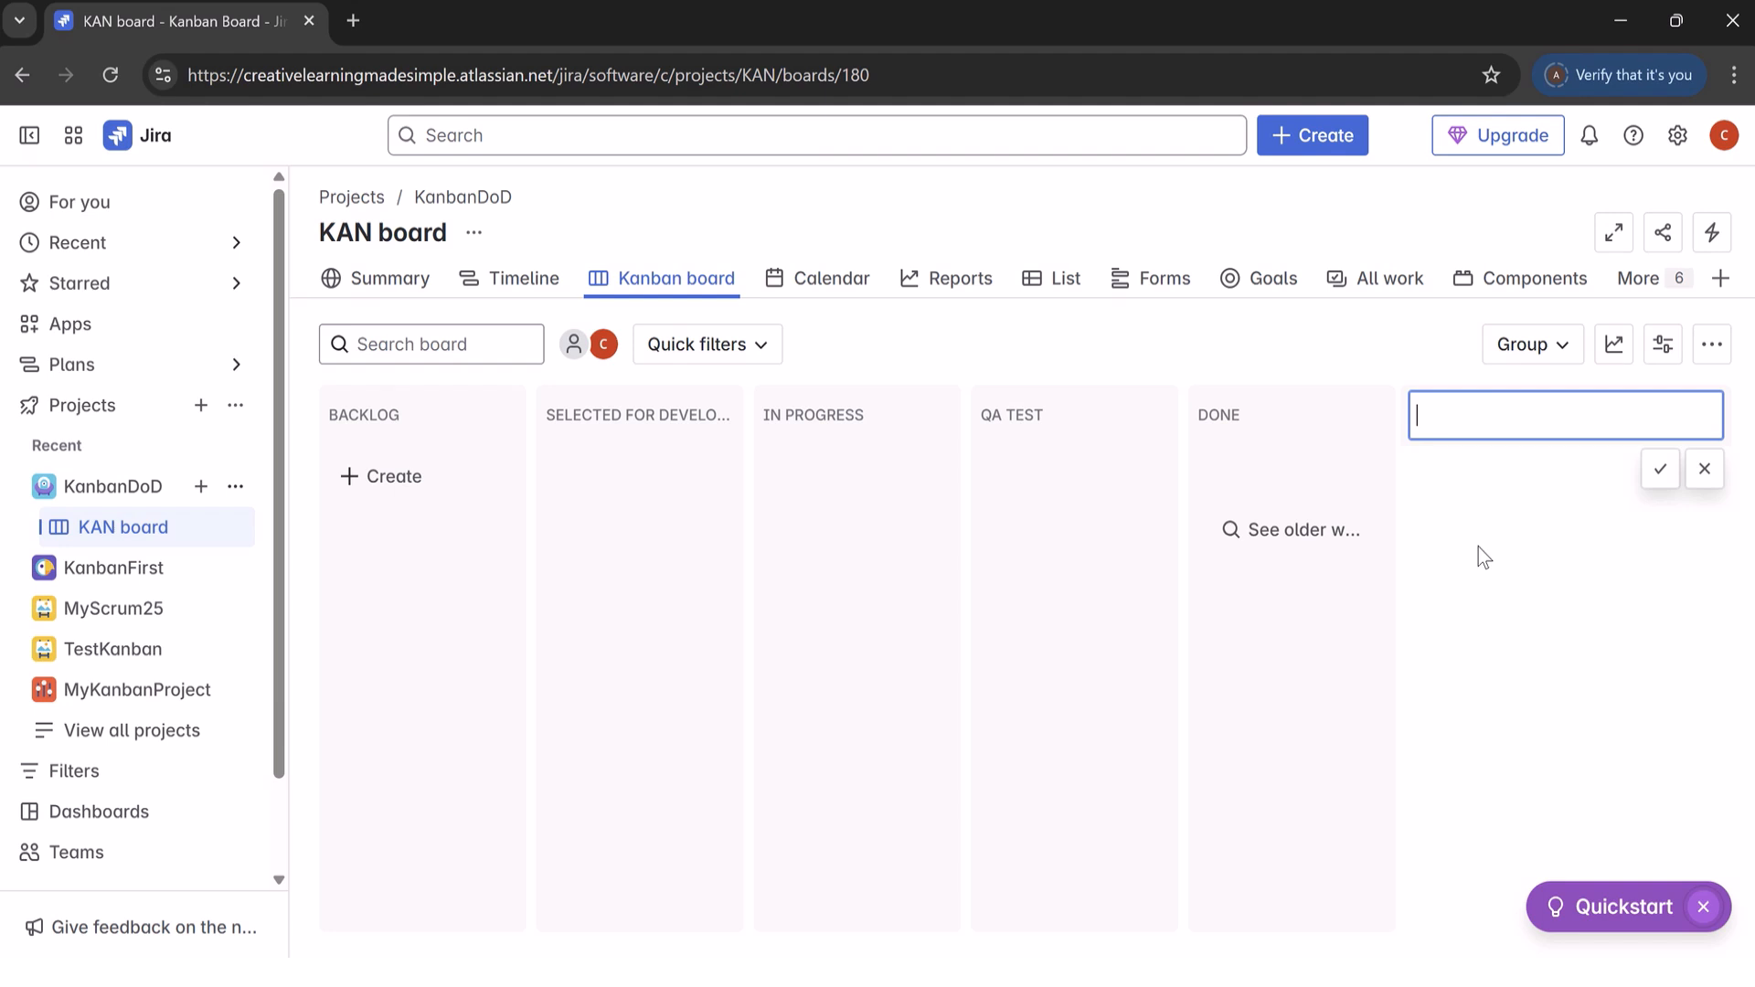
{"action": "type", "text": "Code Review"}
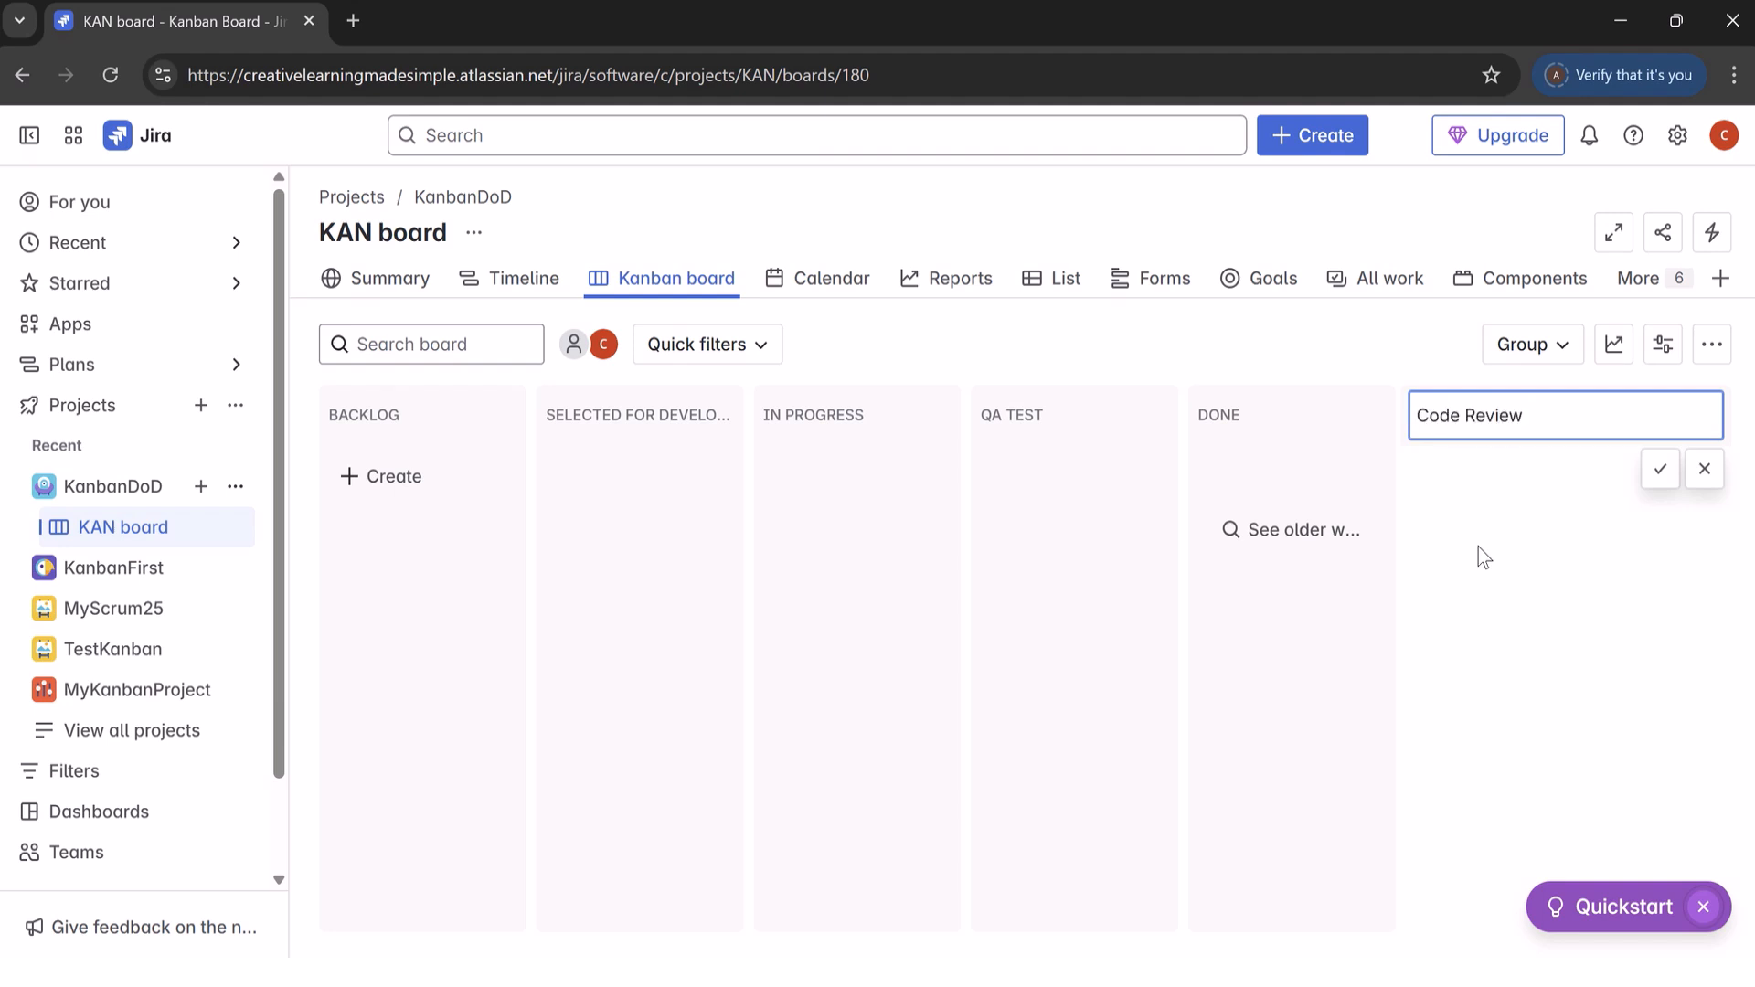
{"action": "left_click", "coordinate": [1660, 469]}
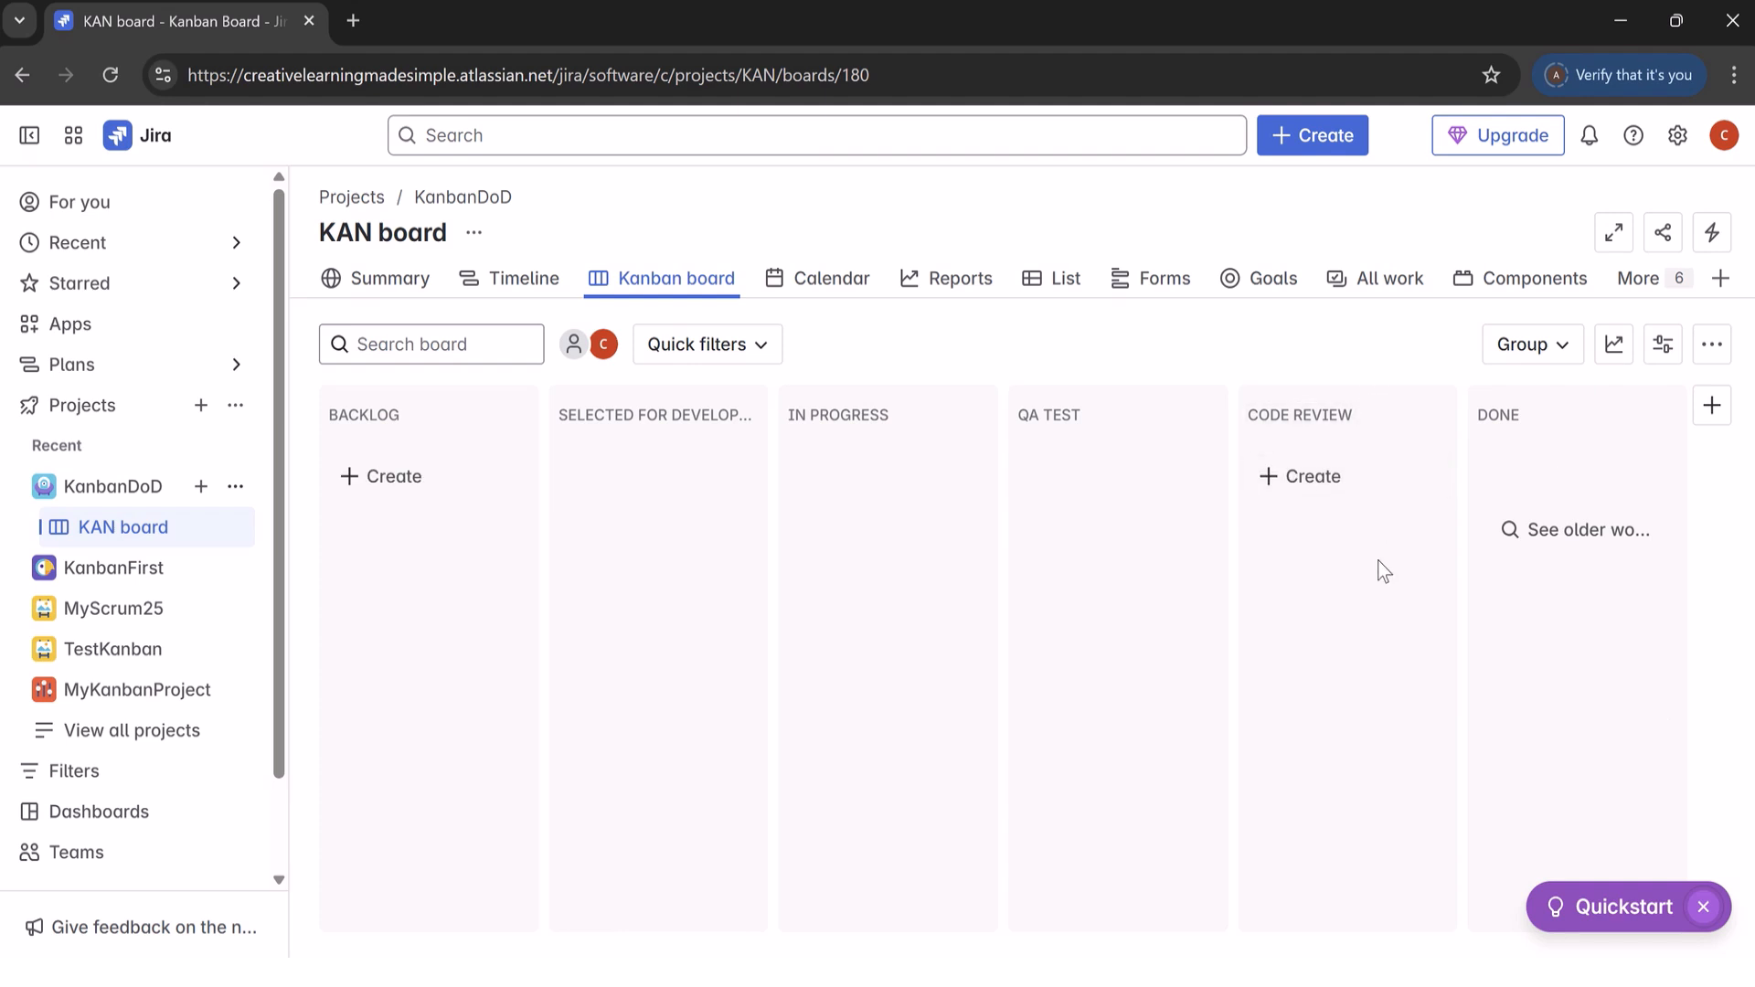
{"action": "left_click_drag", "start_coordinate": [1373, 400], "coordinate": [1036, 391]}
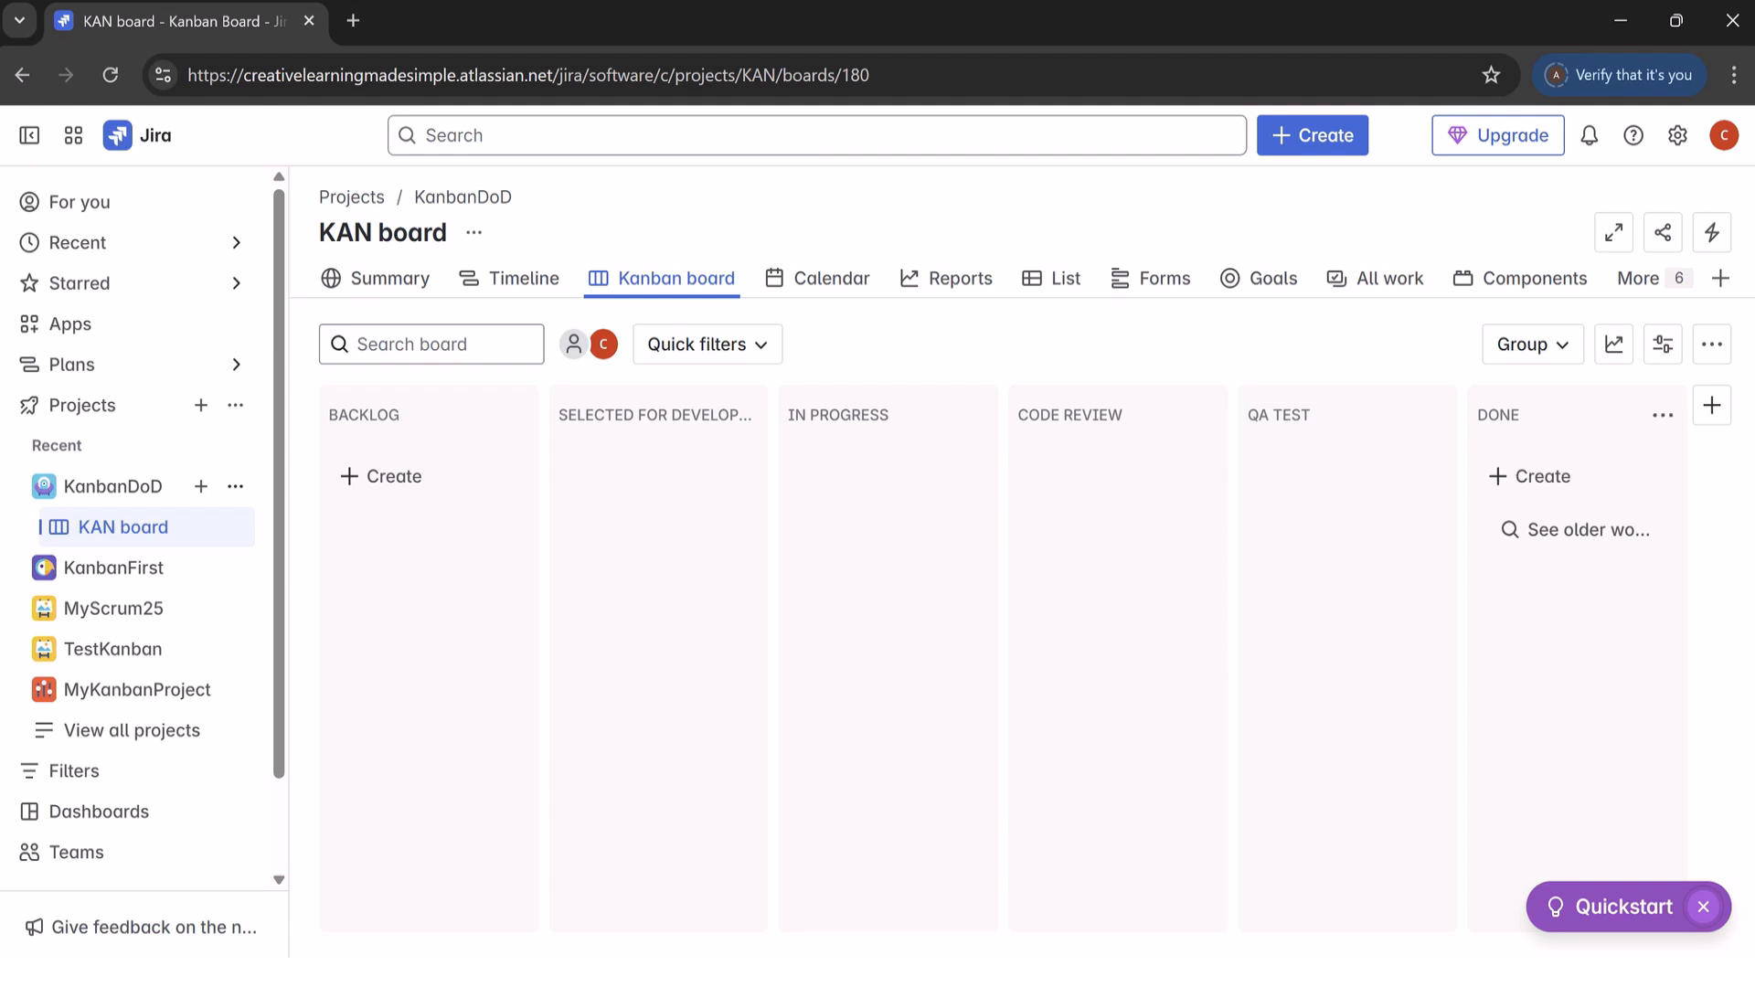
Step: Add a column named "UAT" to the KAN board
{"action": "left_click", "coordinate": [1712, 405]}
{"action": "type", "text": "UAT"}
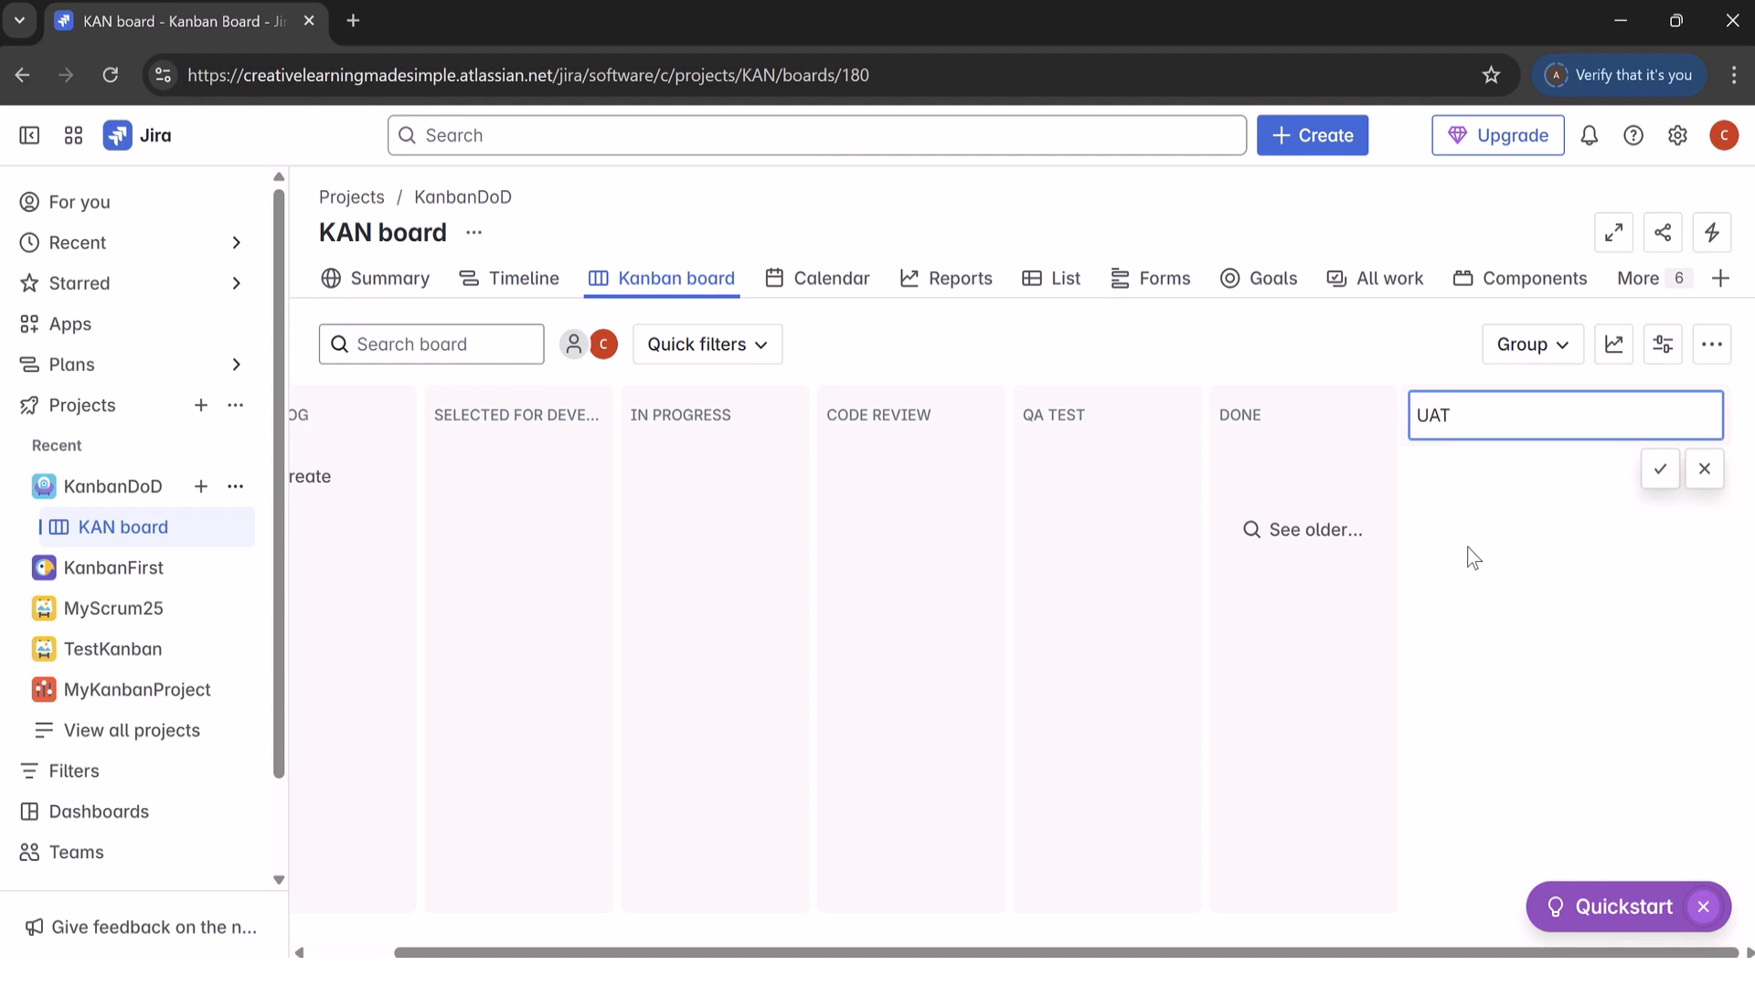
{"action": "left_click", "coordinate": [1660, 469]}
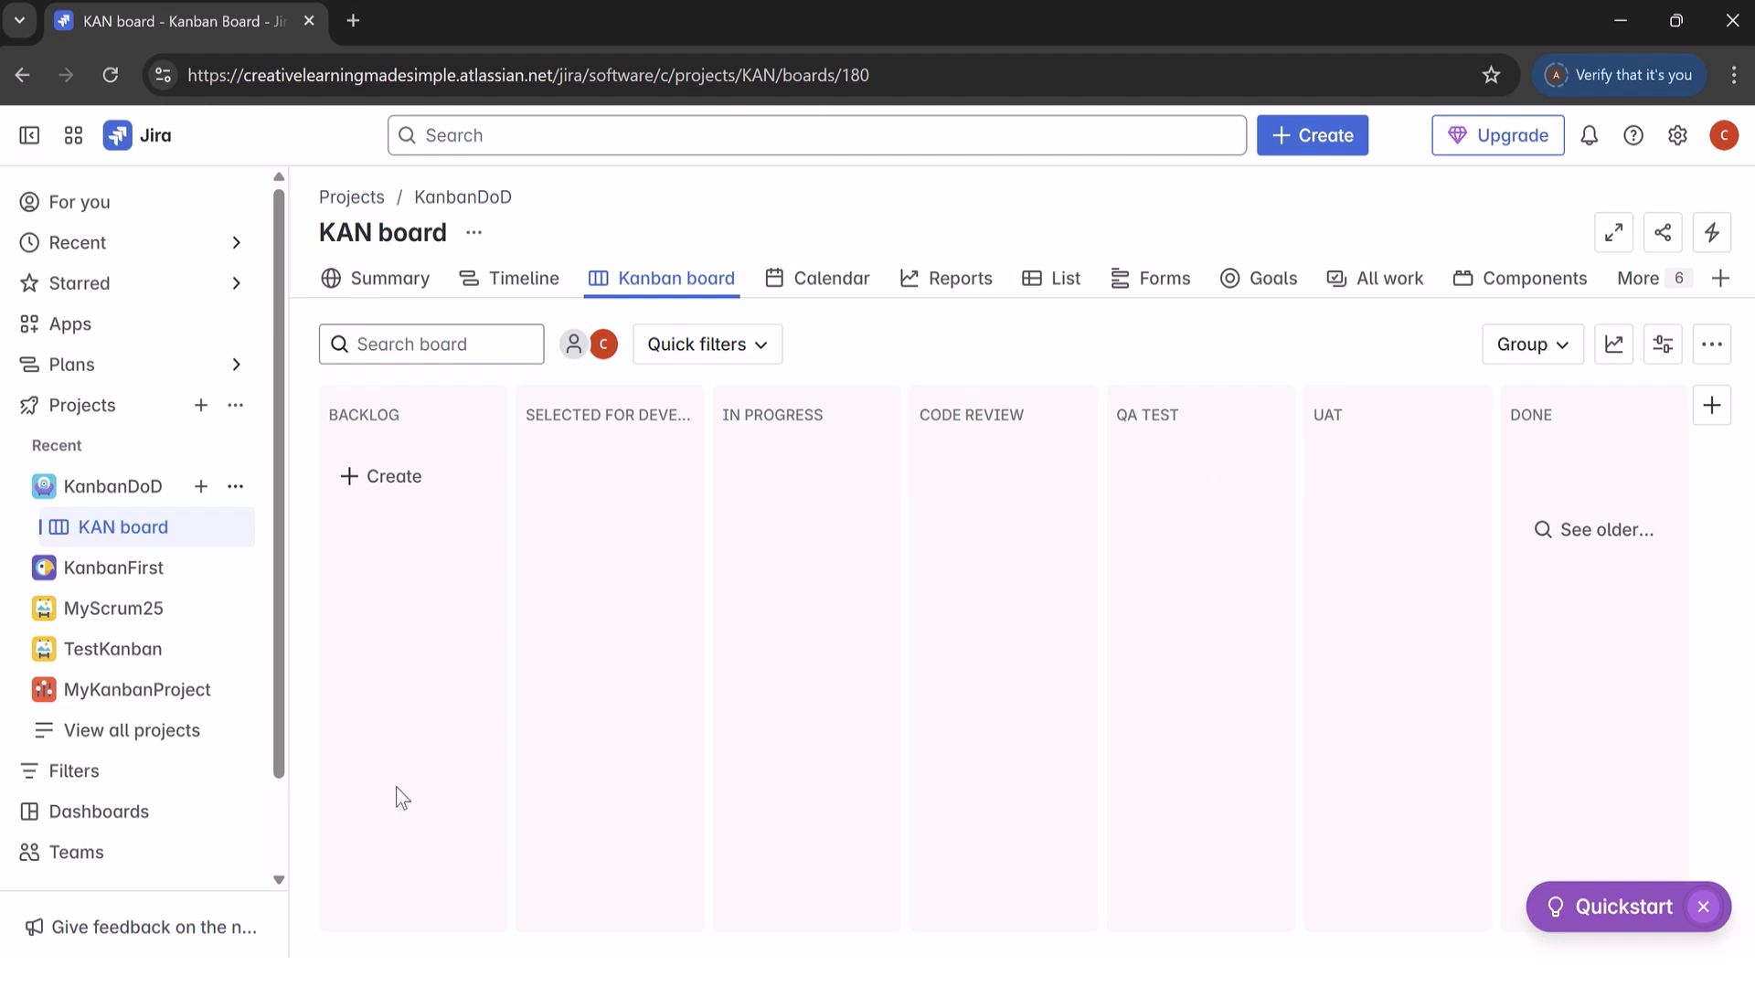
Step: Start a new dashboard and name it "Kanban Team Dashboard"
{"action": "left_click", "coordinate": [128, 825]}
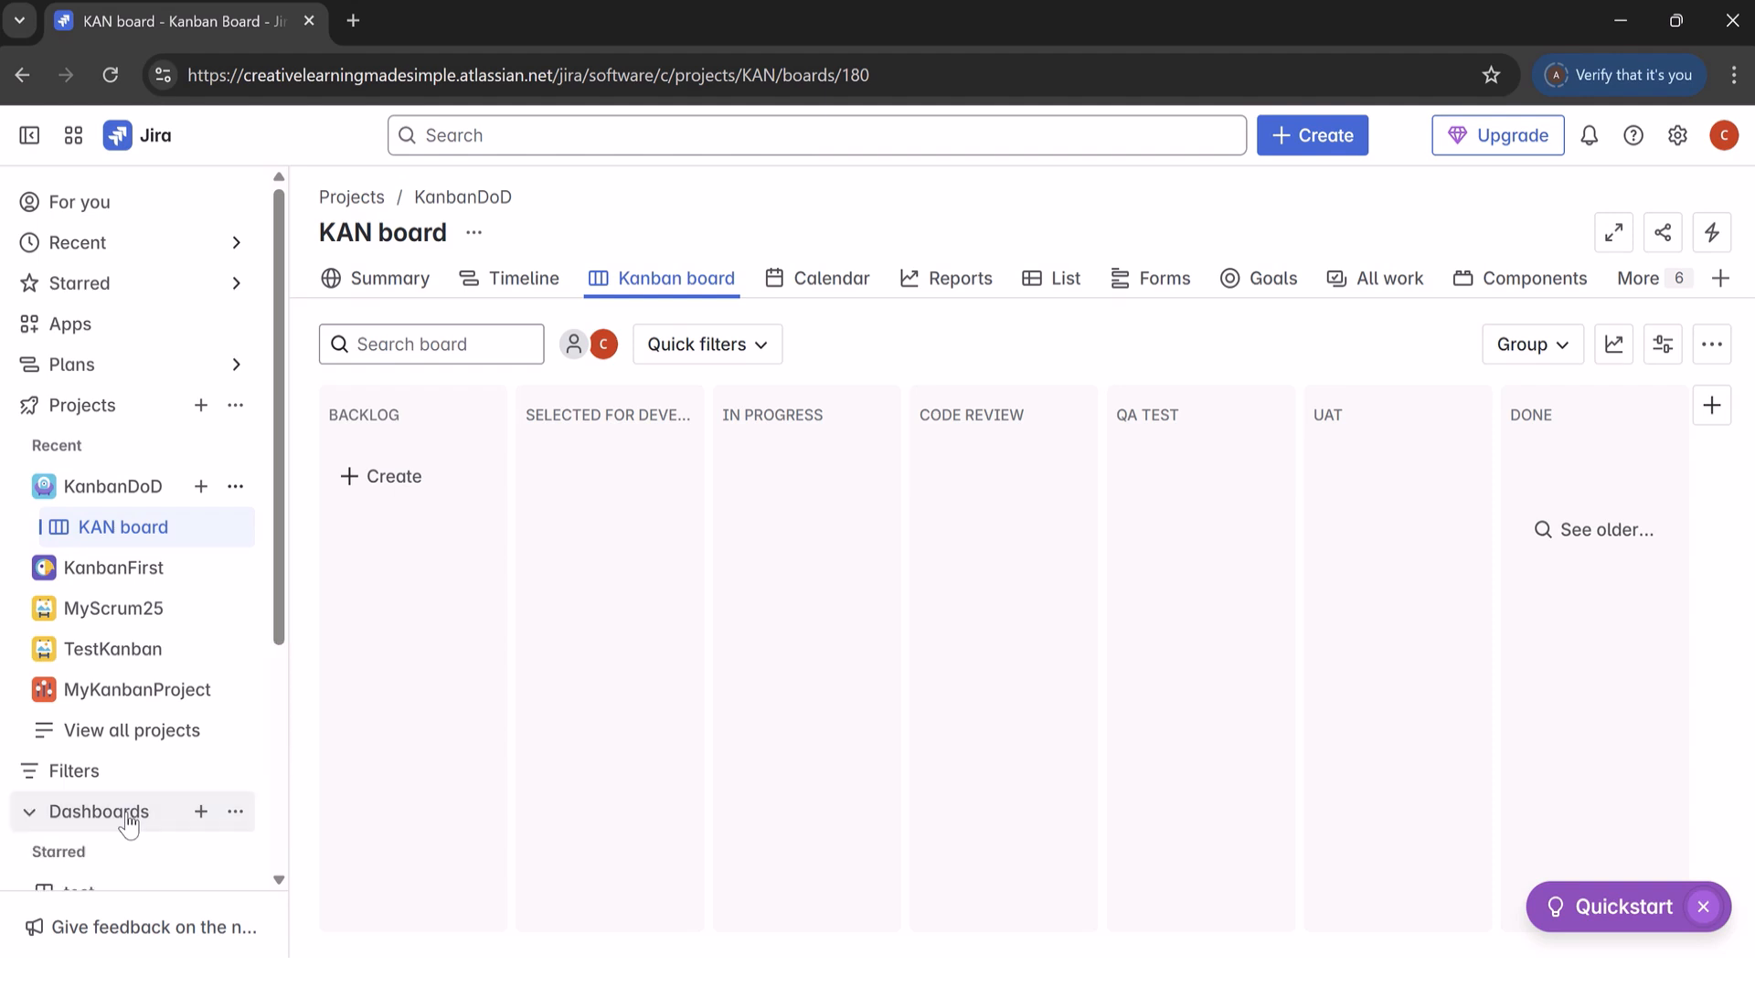
{"action": "left_click", "coordinate": [203, 824]}
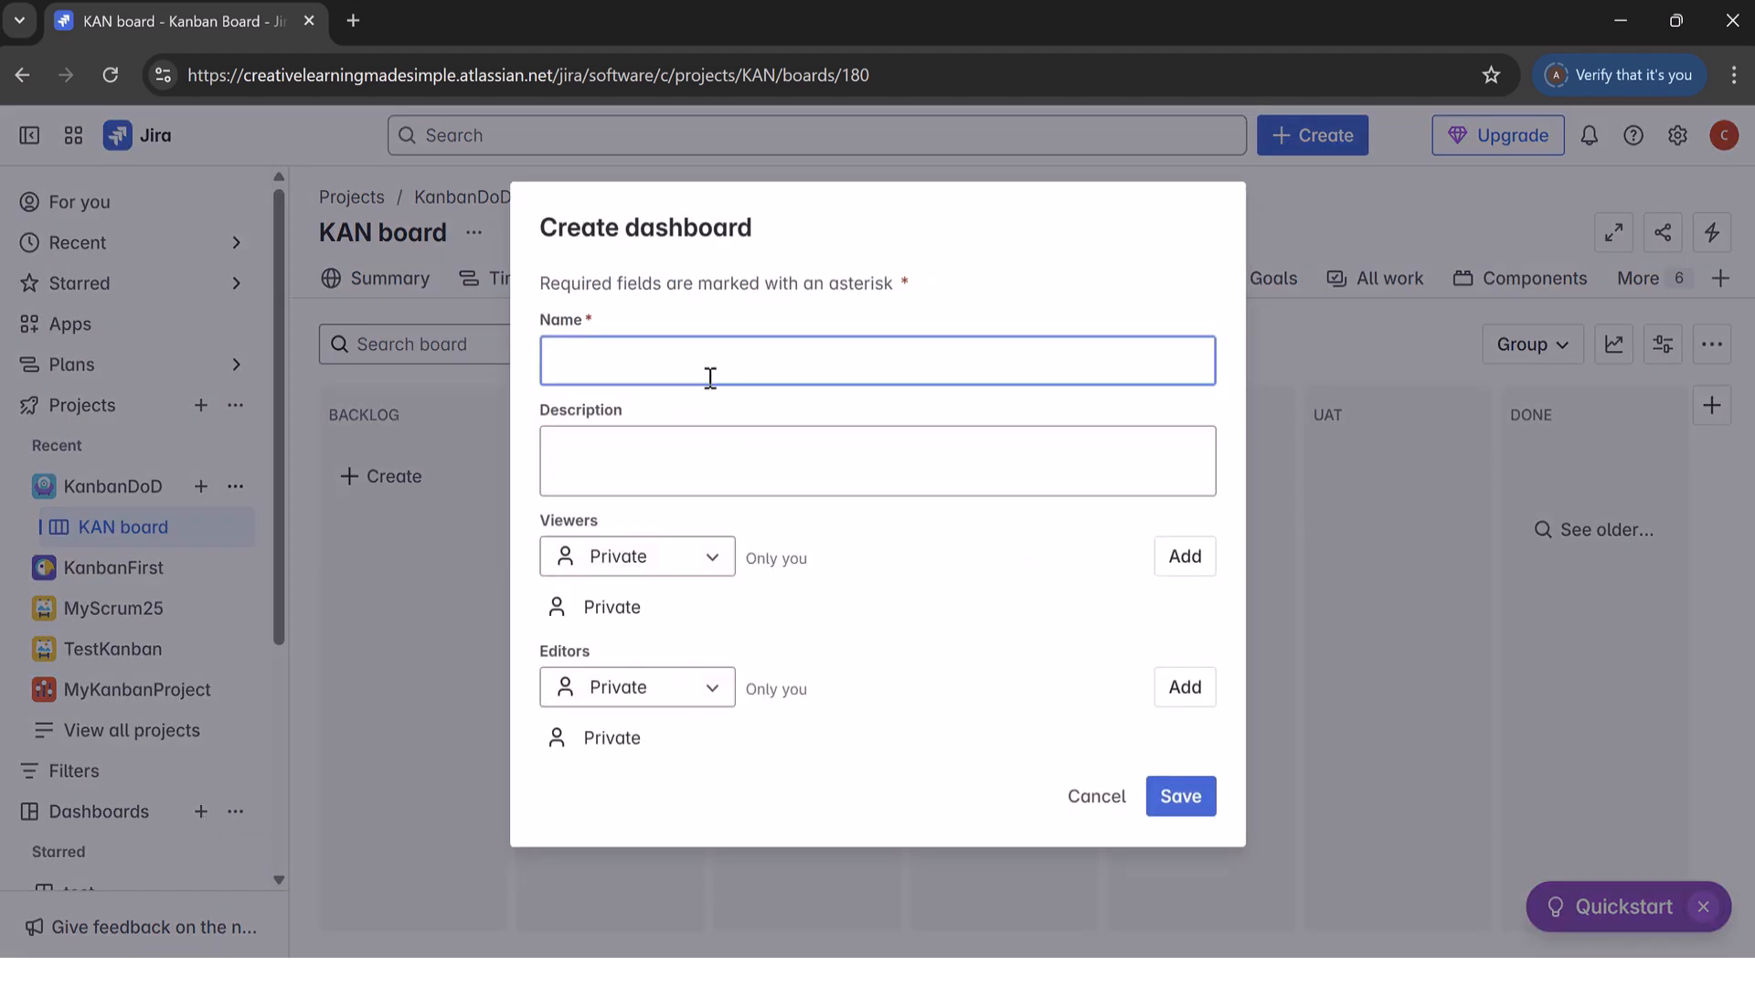
{"action": "type", "text": "Kanban Team Dashboard"}
Step: Choose the KanbanDoD project in the dashboard's viewer settings and save the dashboard
{"action": "left_click", "coordinate": [713, 558]}
{"action": "left_click", "coordinate": [667, 621]}
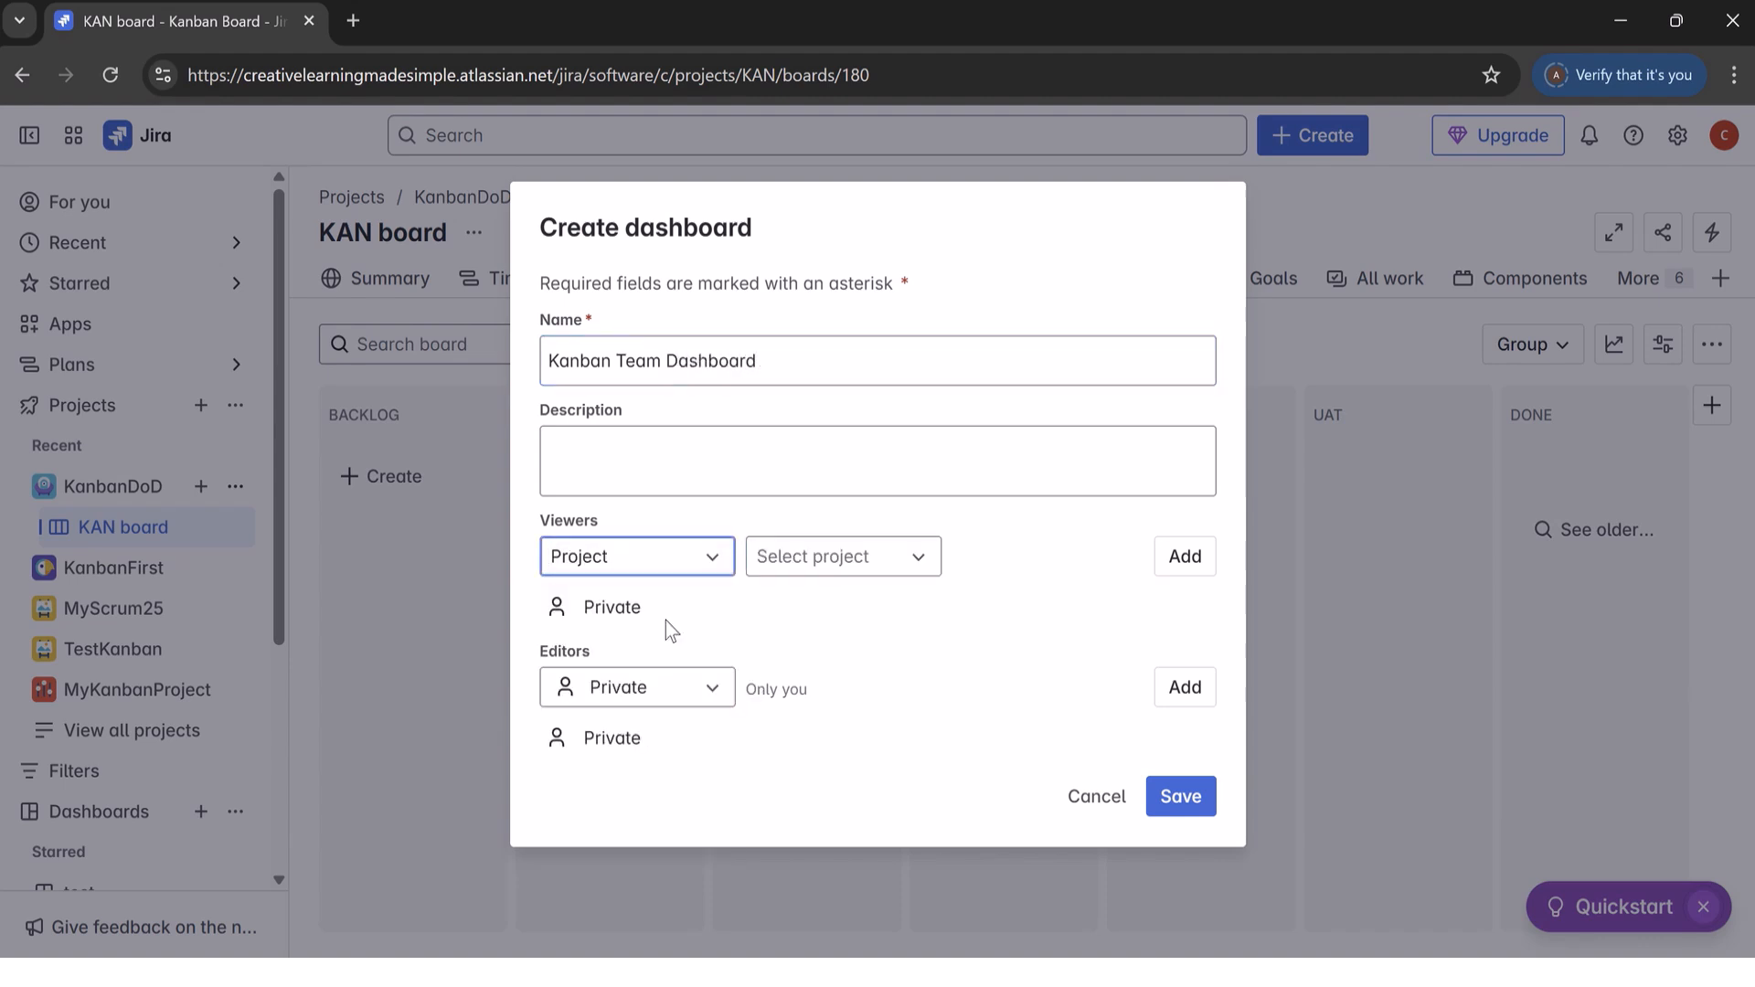
{"action": "left_click", "coordinate": [915, 559]}
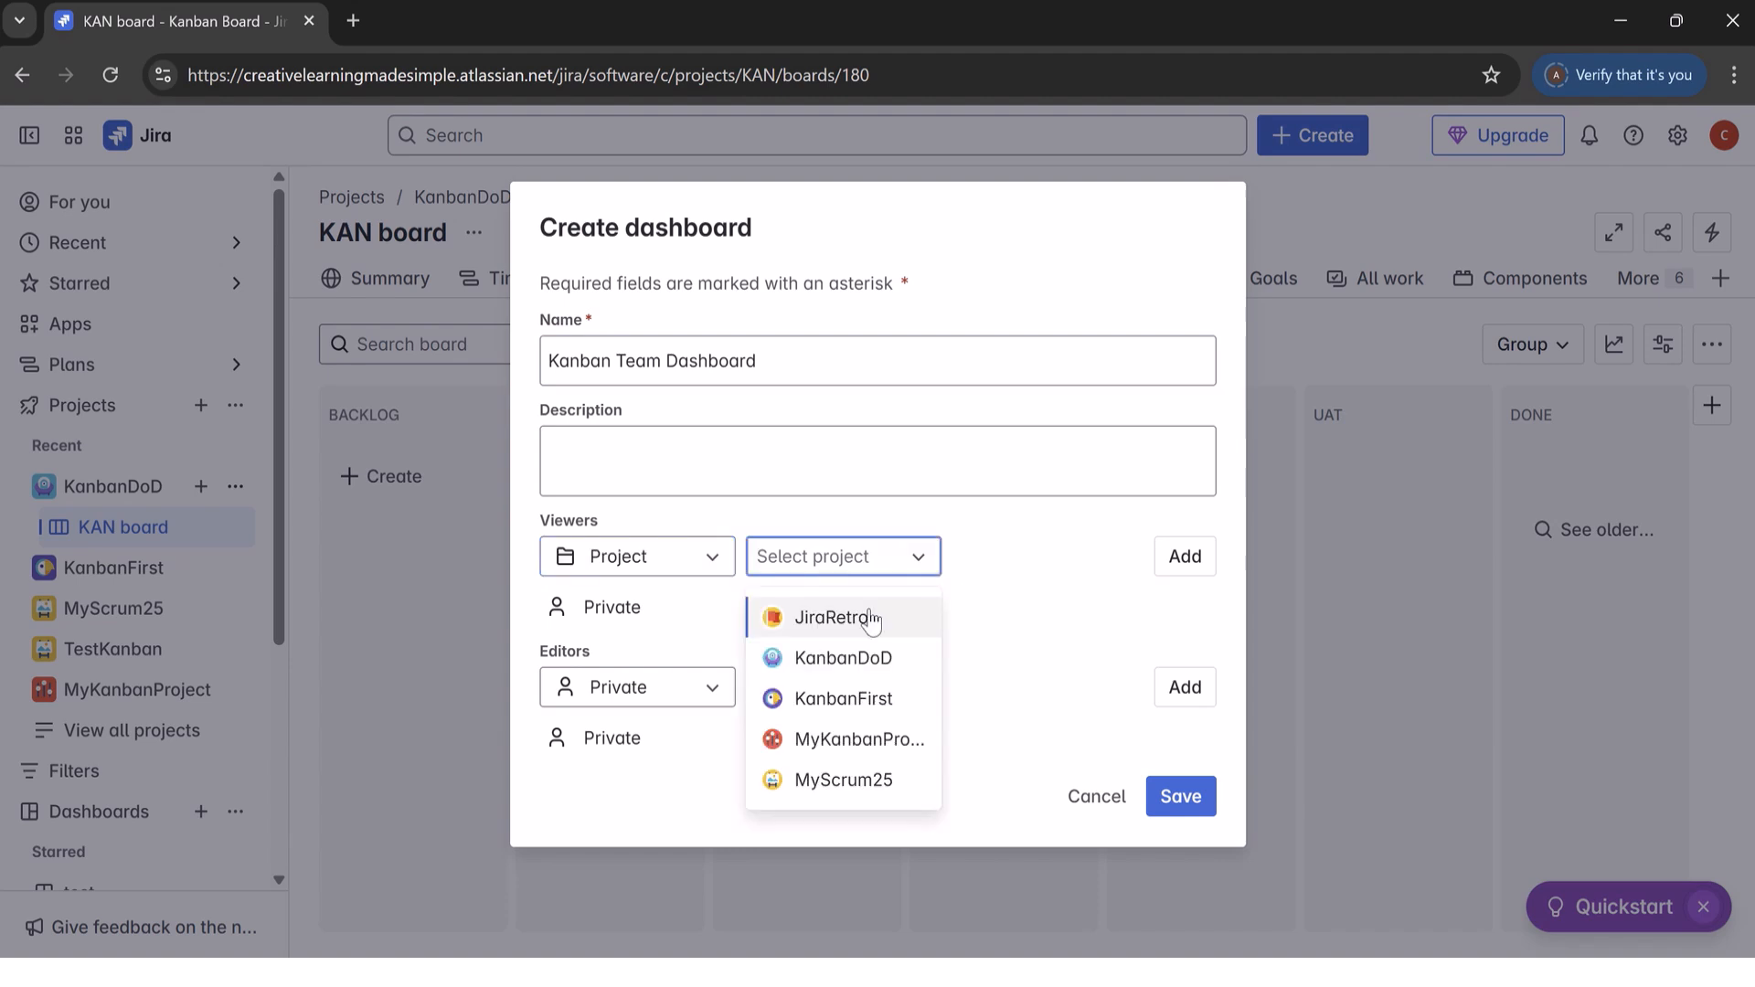
{"action": "left_click", "coordinate": [869, 663]}
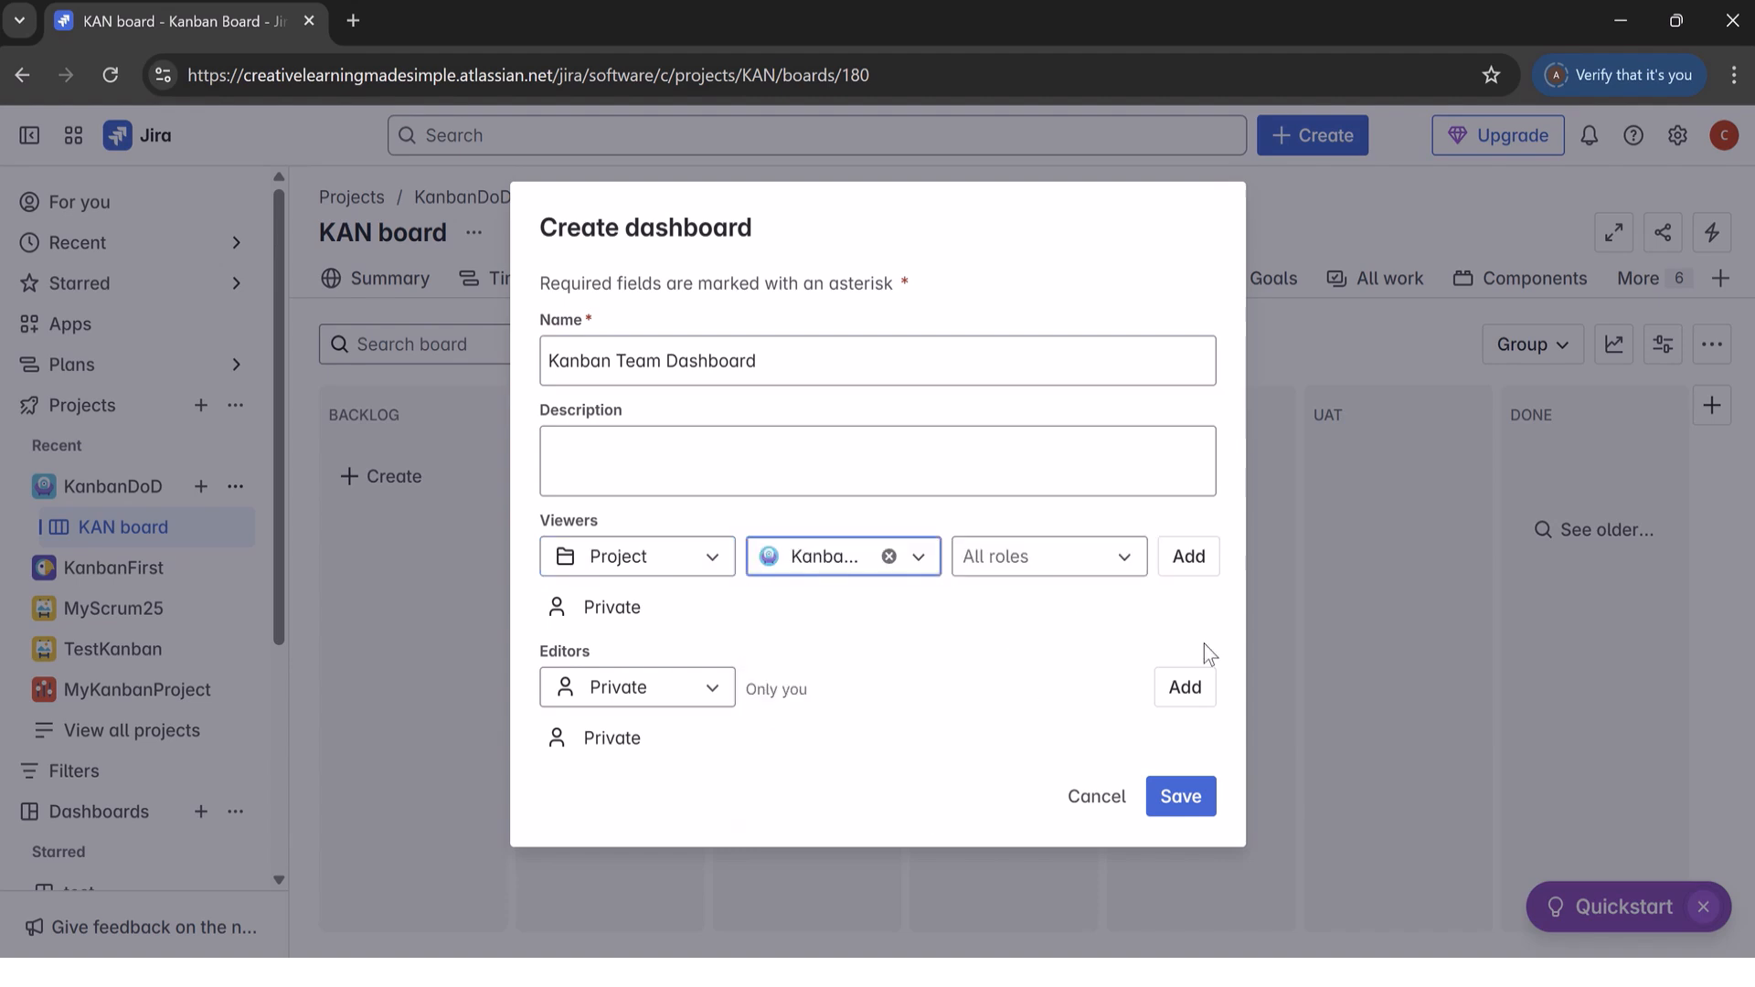
{"action": "left_click", "coordinate": [1185, 797]}
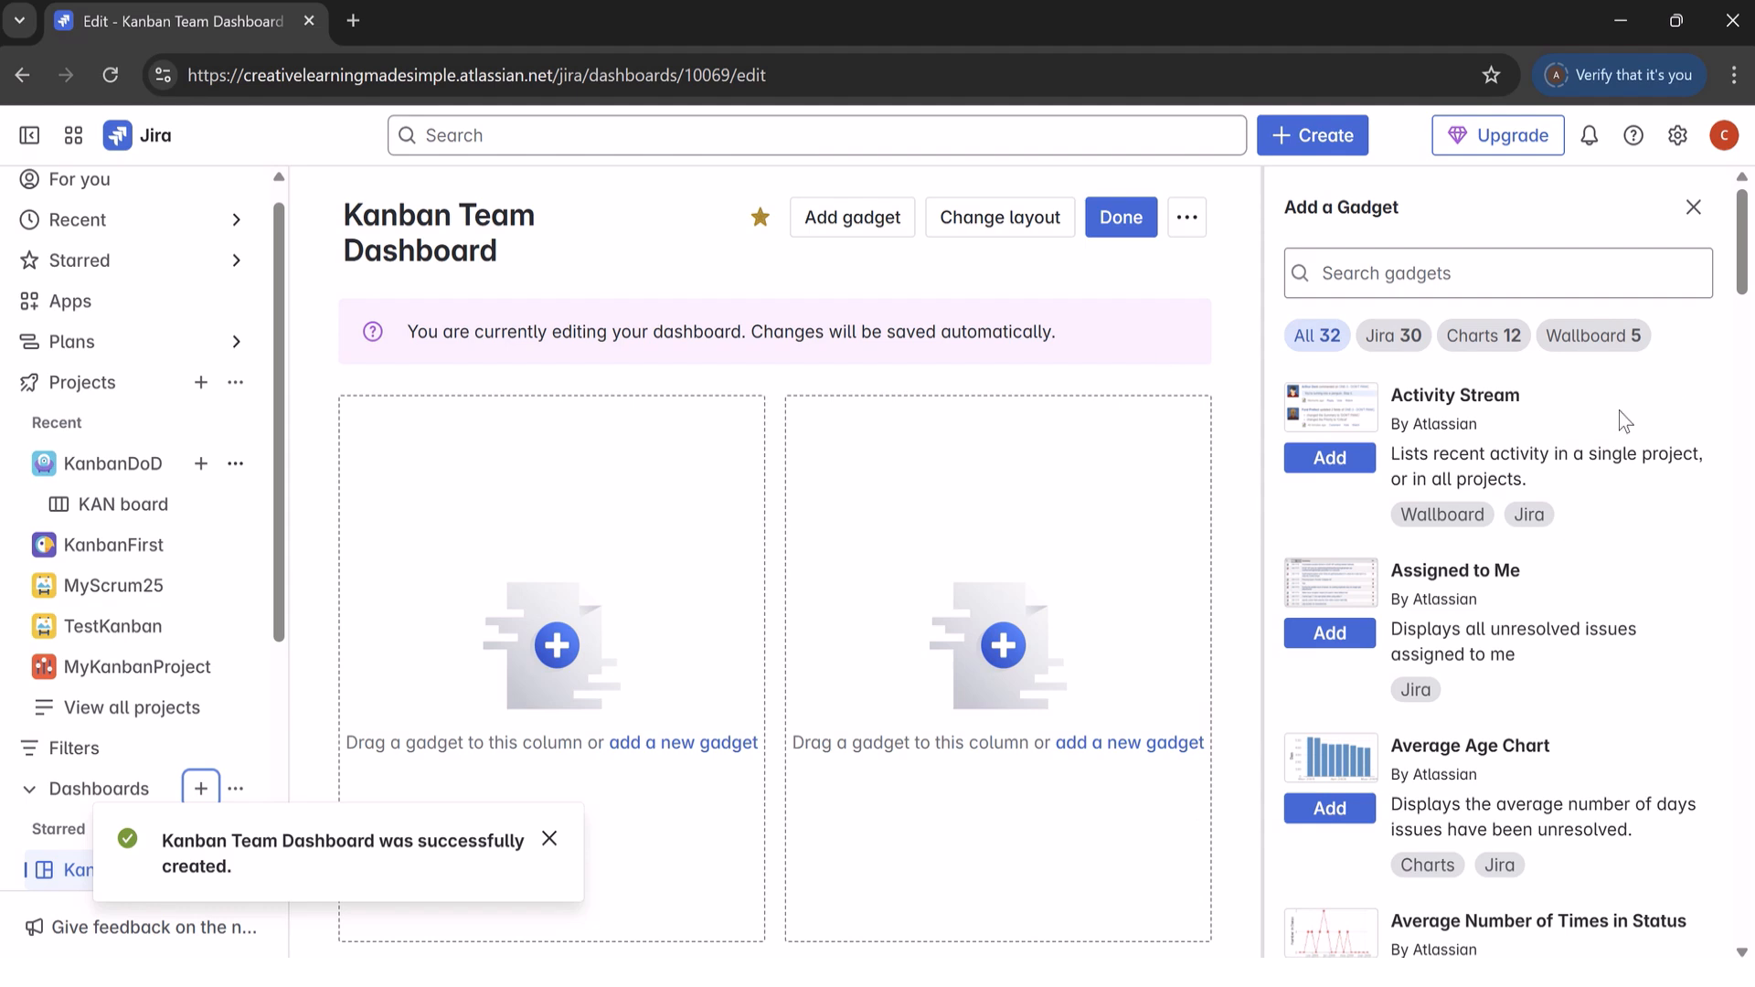
Step: Search the dashboard gadgets for "Rich text" and close the gadget list
{"action": "left_click", "coordinate": [1366, 274]}
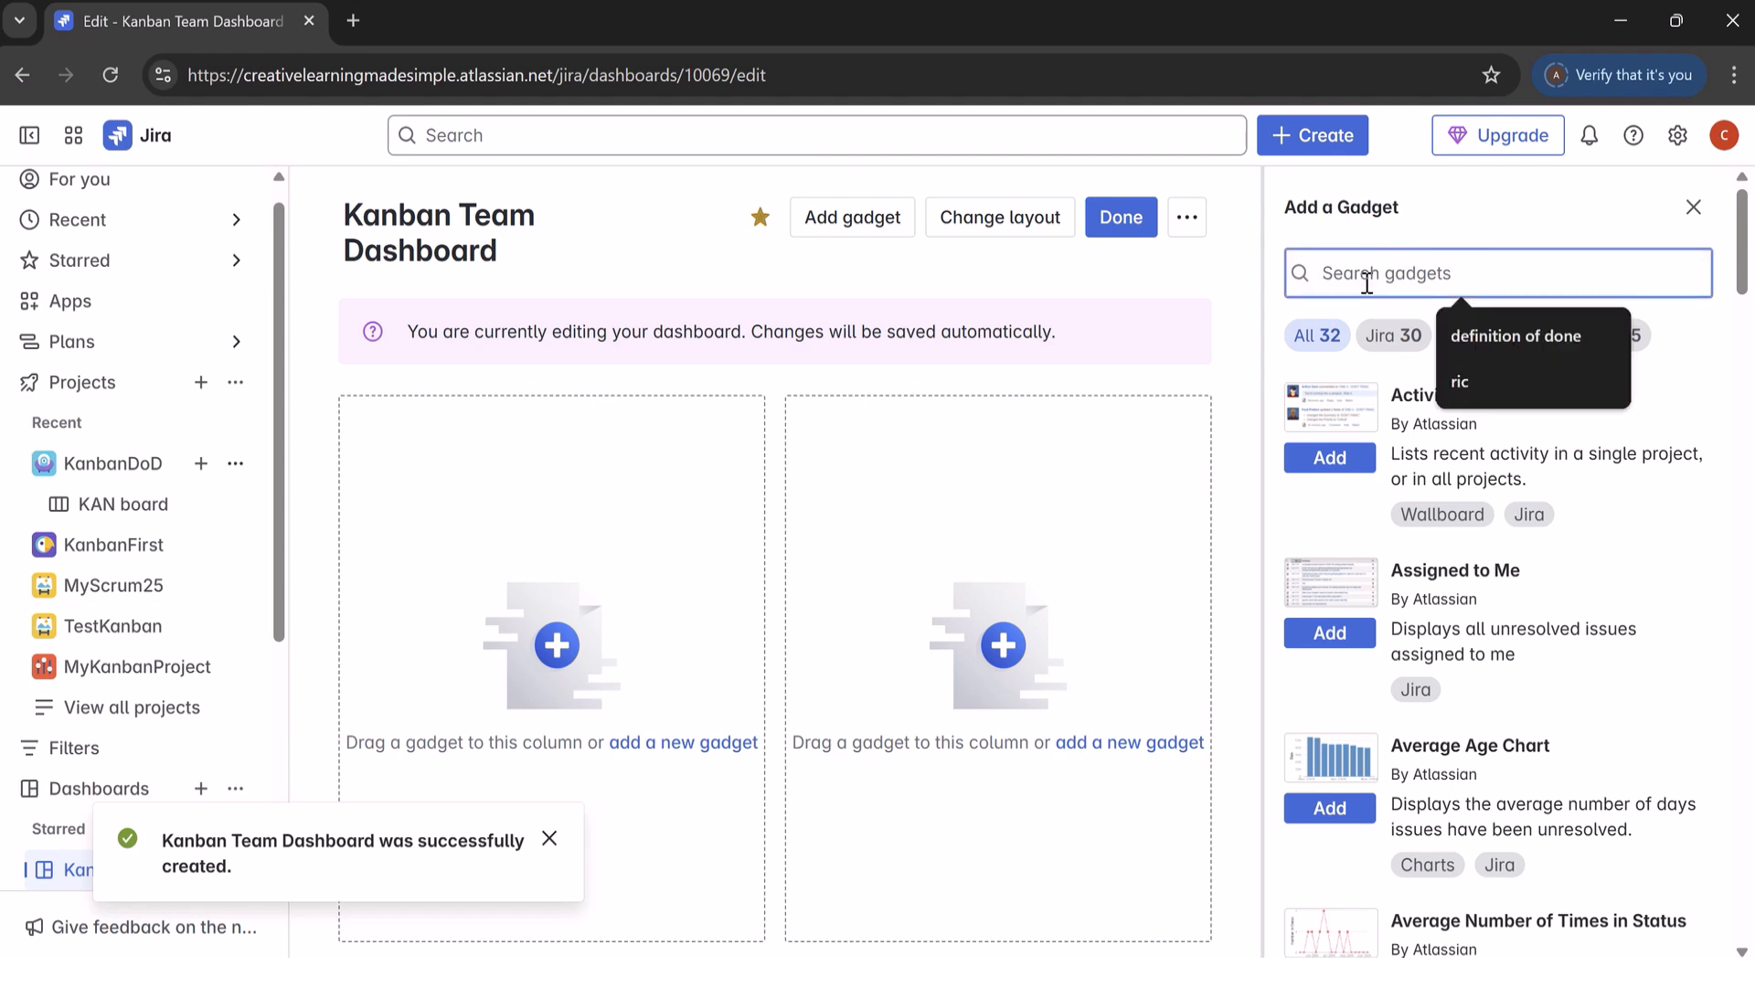
{"action": "type", "text": "Rich text"}
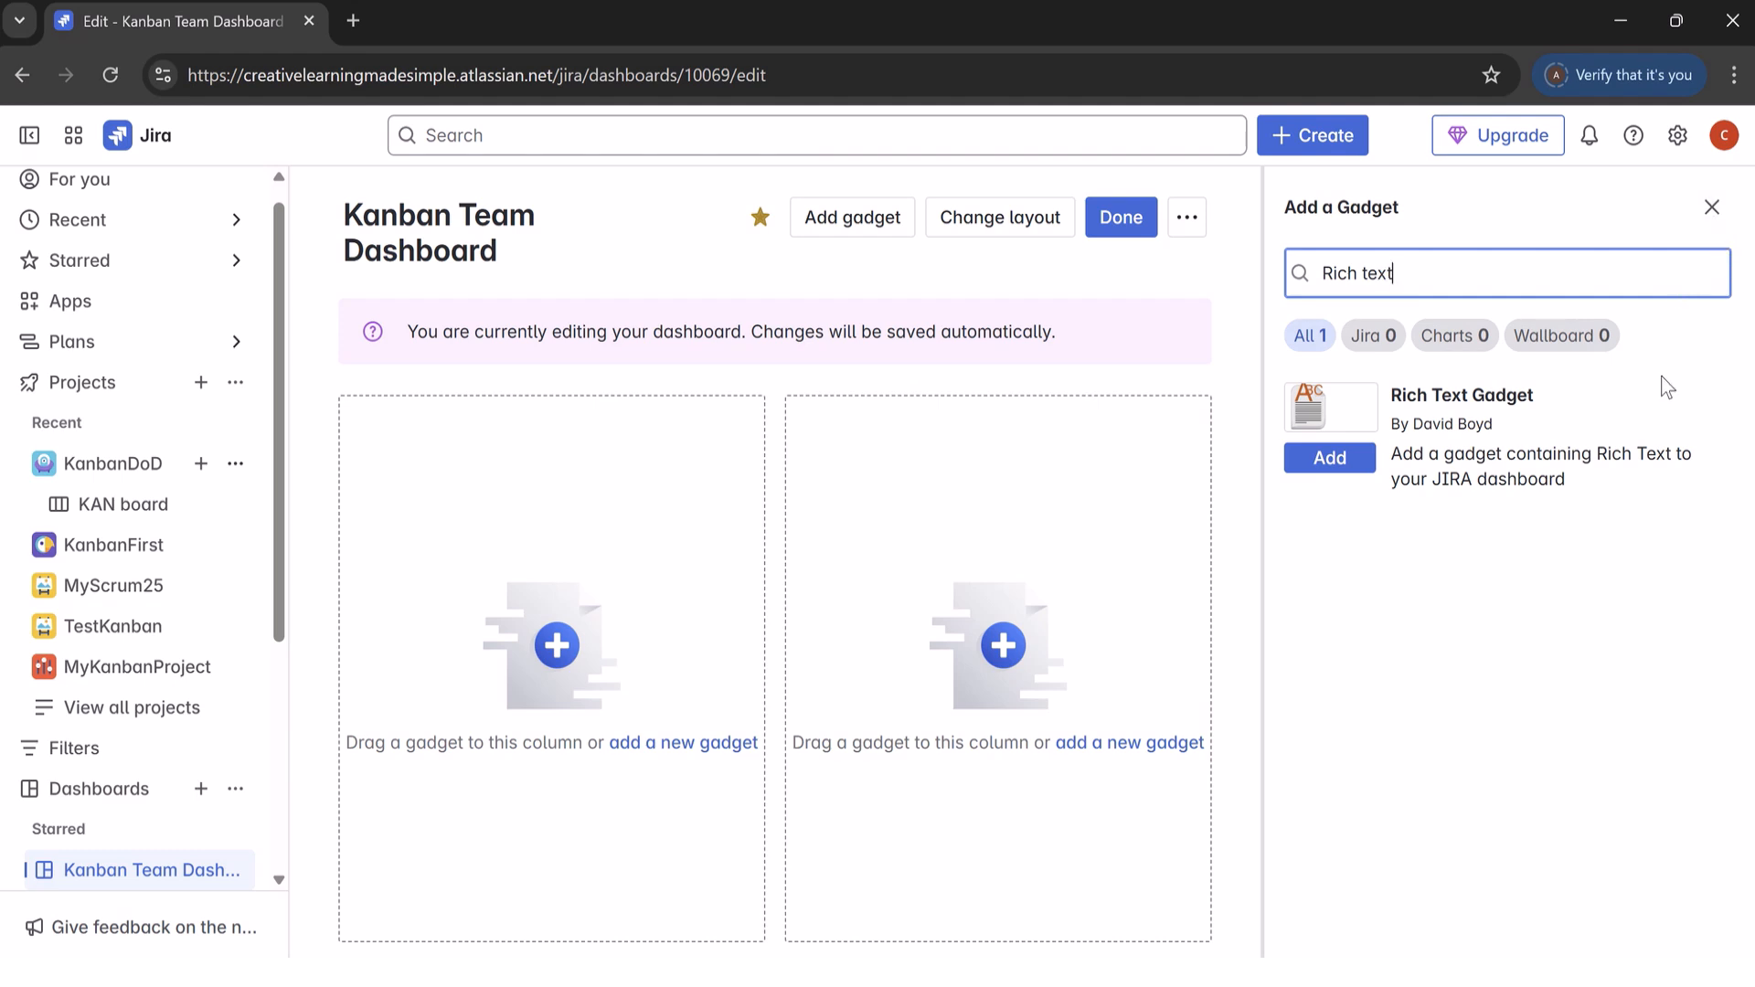
{"action": "double_click", "coordinate": [1384, 274]}
{"action": "key", "text": "BackSpace"}
{"action": "key", "text": "BackSpace"}
{"action": "left_click", "coordinate": [1712, 208]}
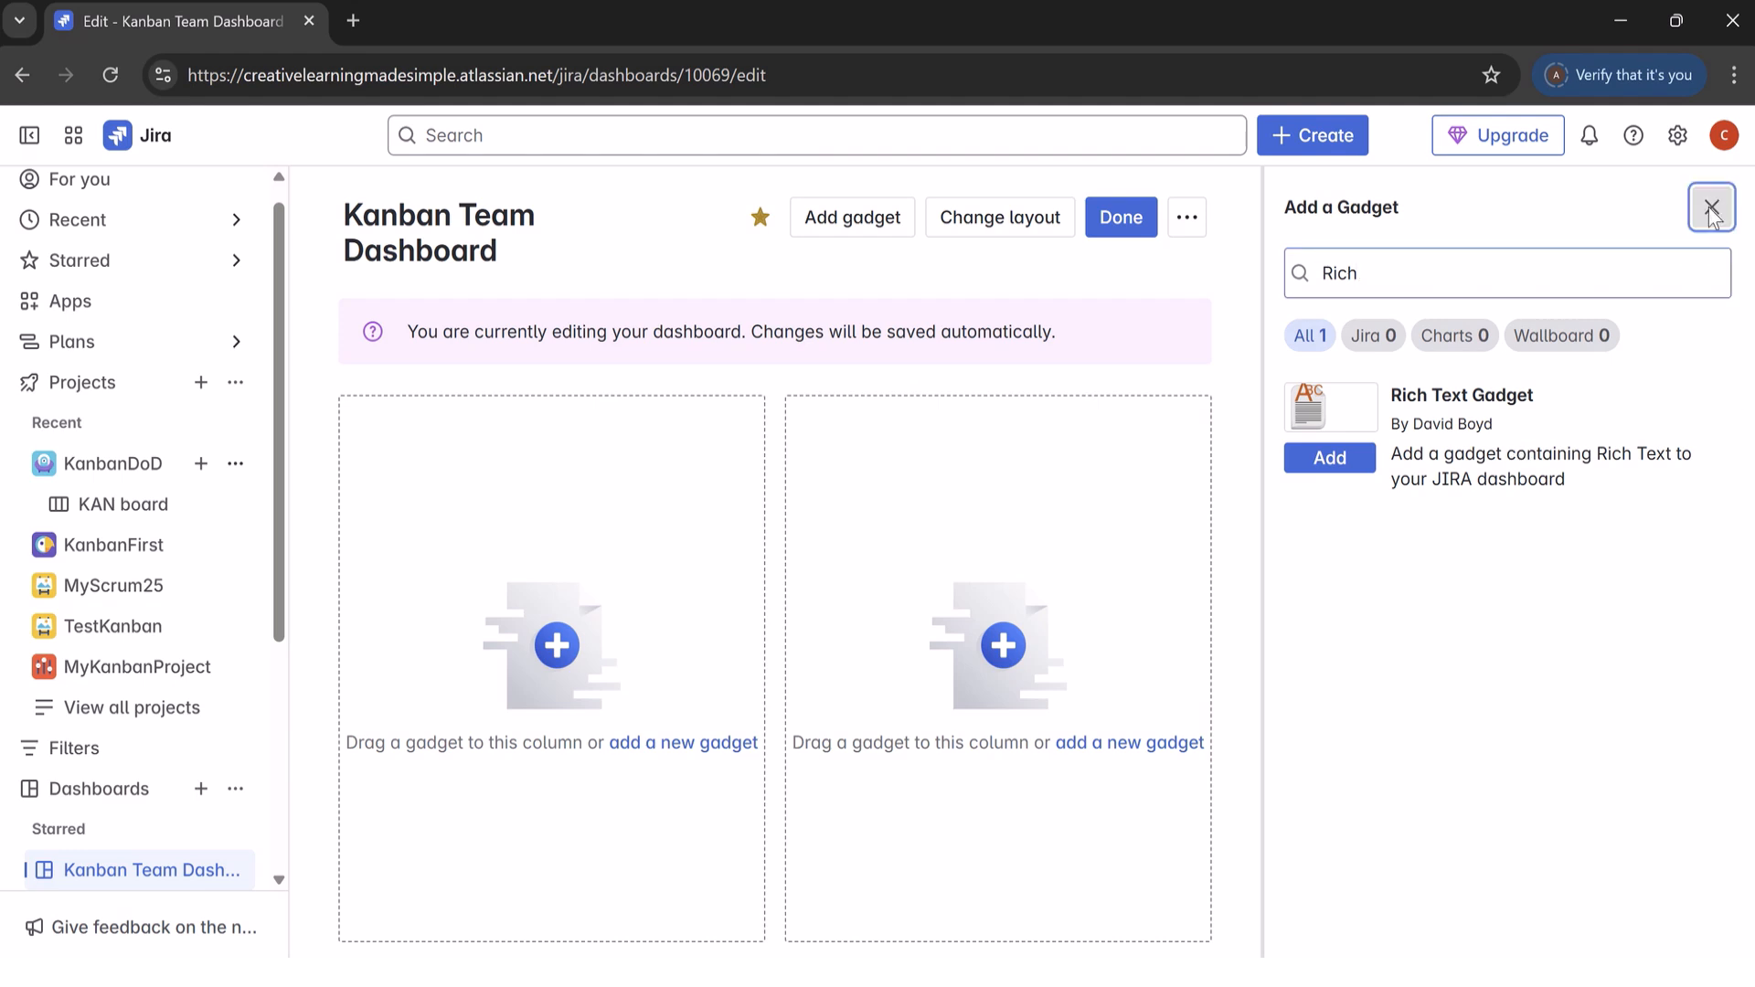
Step: Search the Marketplace apps for "rich text dashboard" and open the Rich Text Gadget for Jira page
{"action": "left_click", "coordinate": [89, 306]}
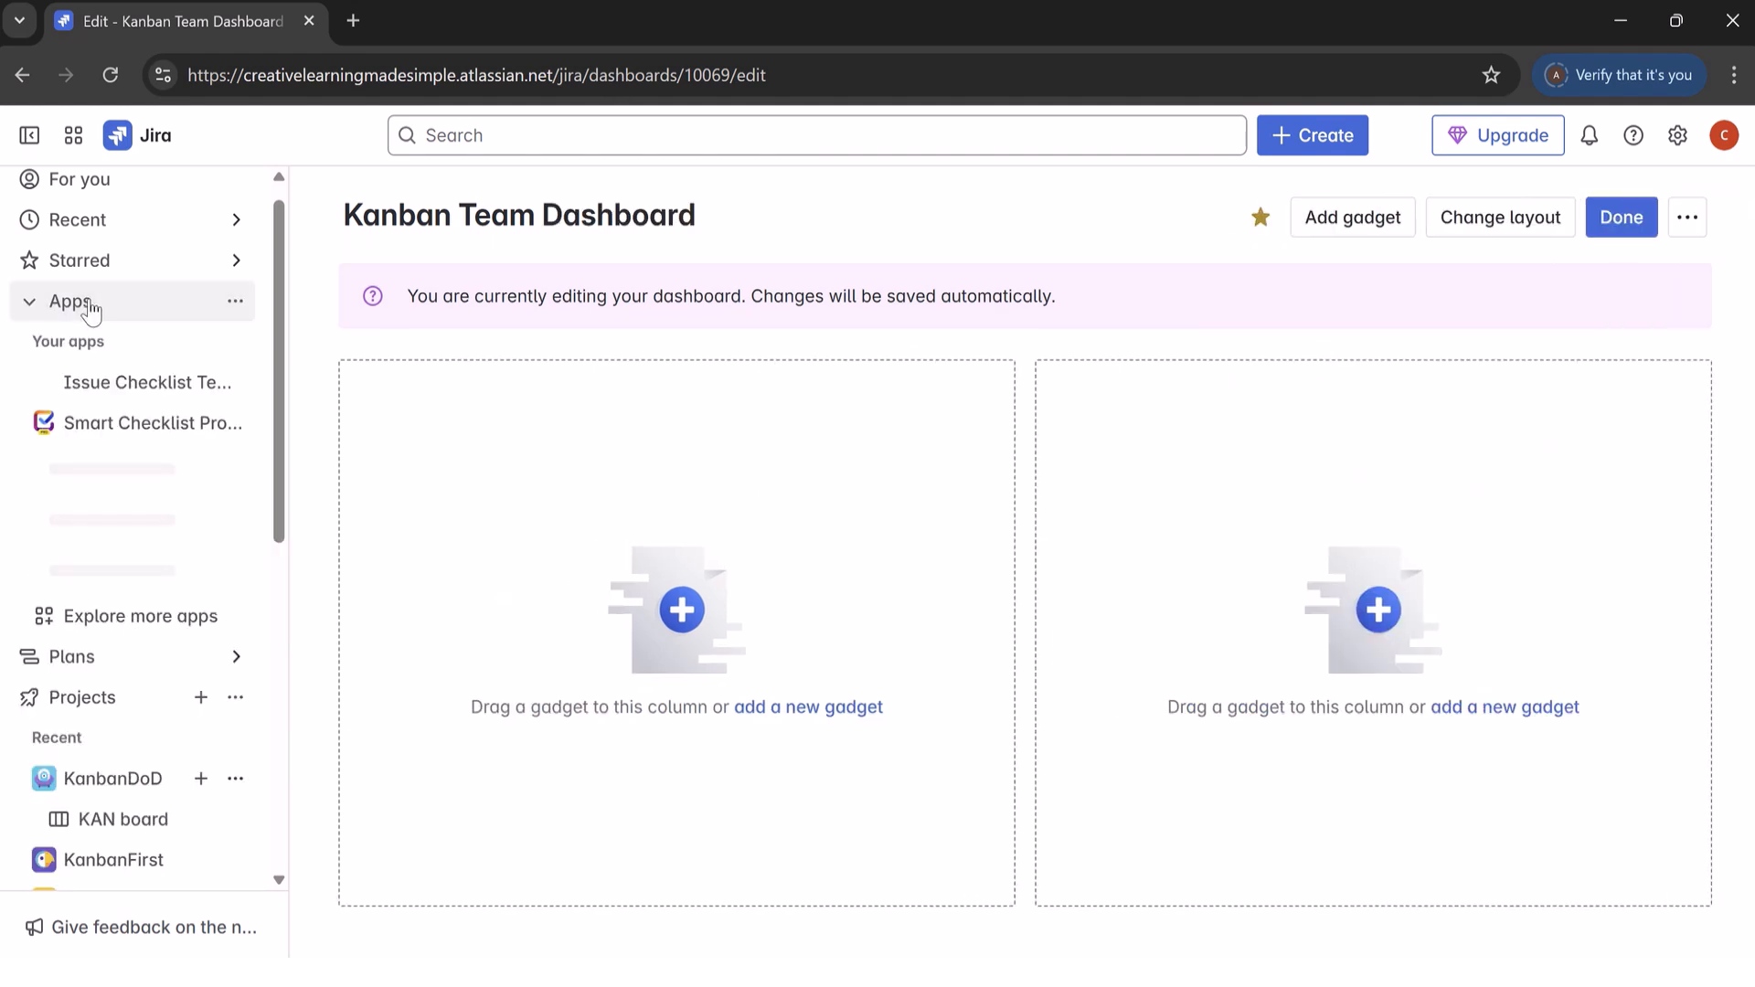
{"action": "left_click", "coordinate": [157, 640]}
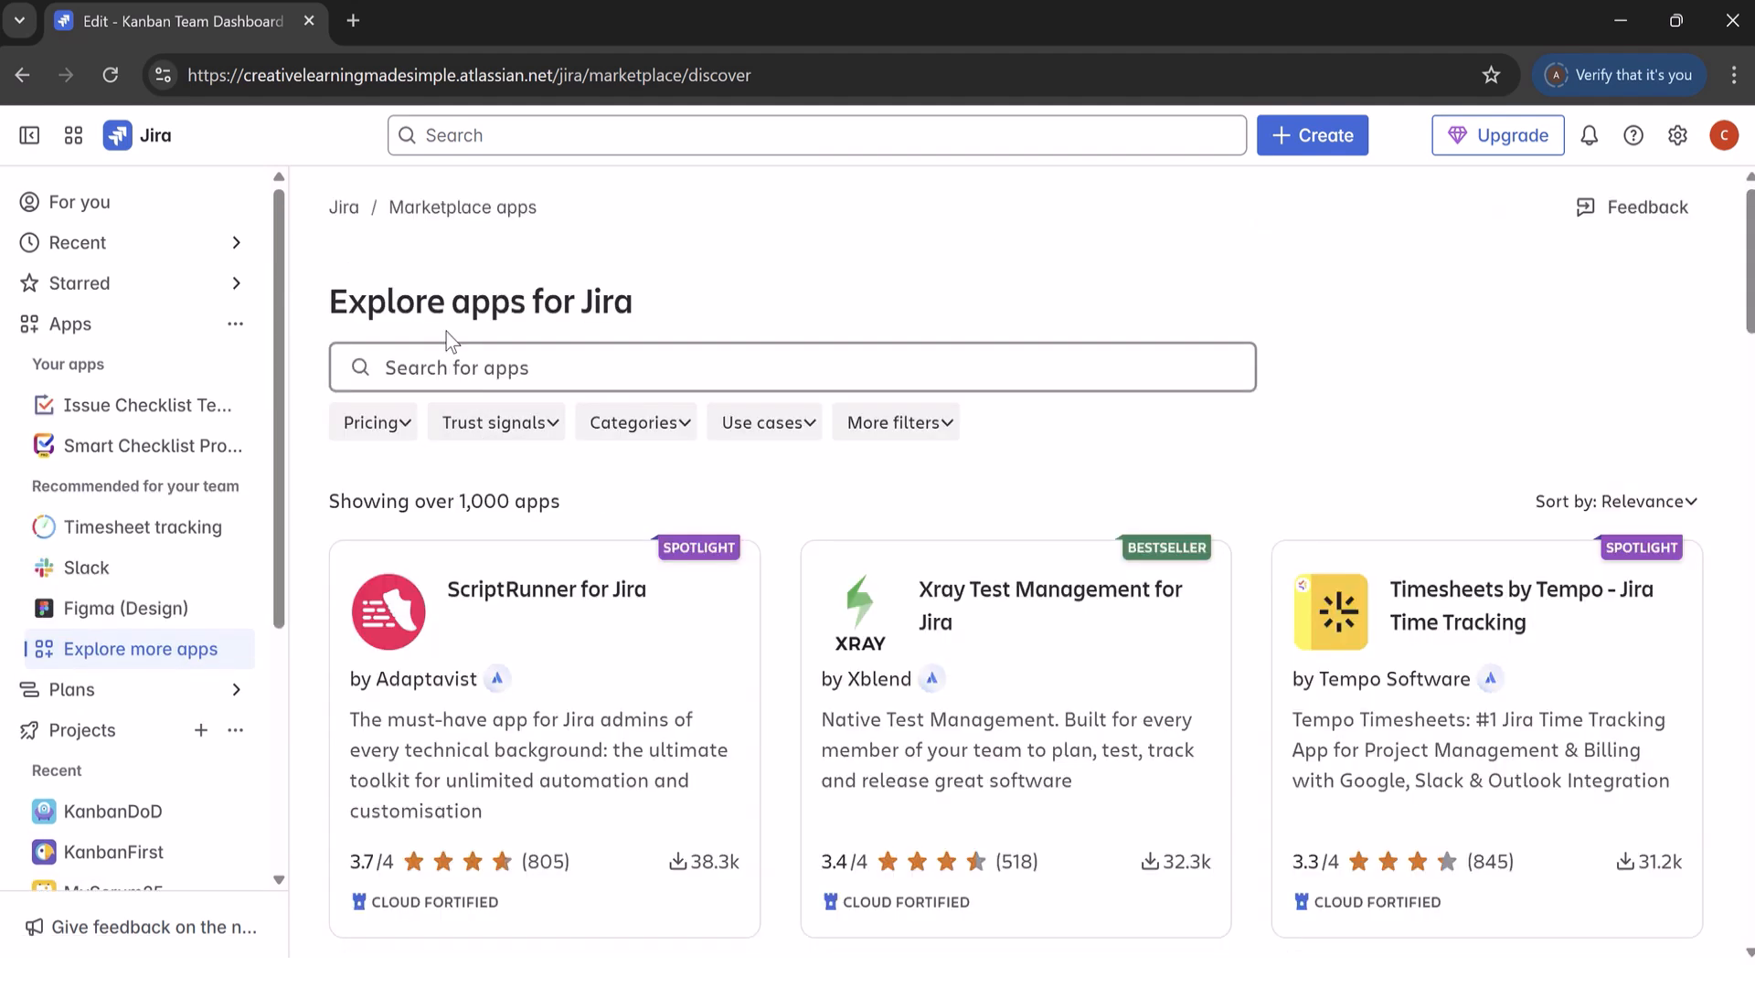
{"action": "left_click", "coordinate": [563, 369]}
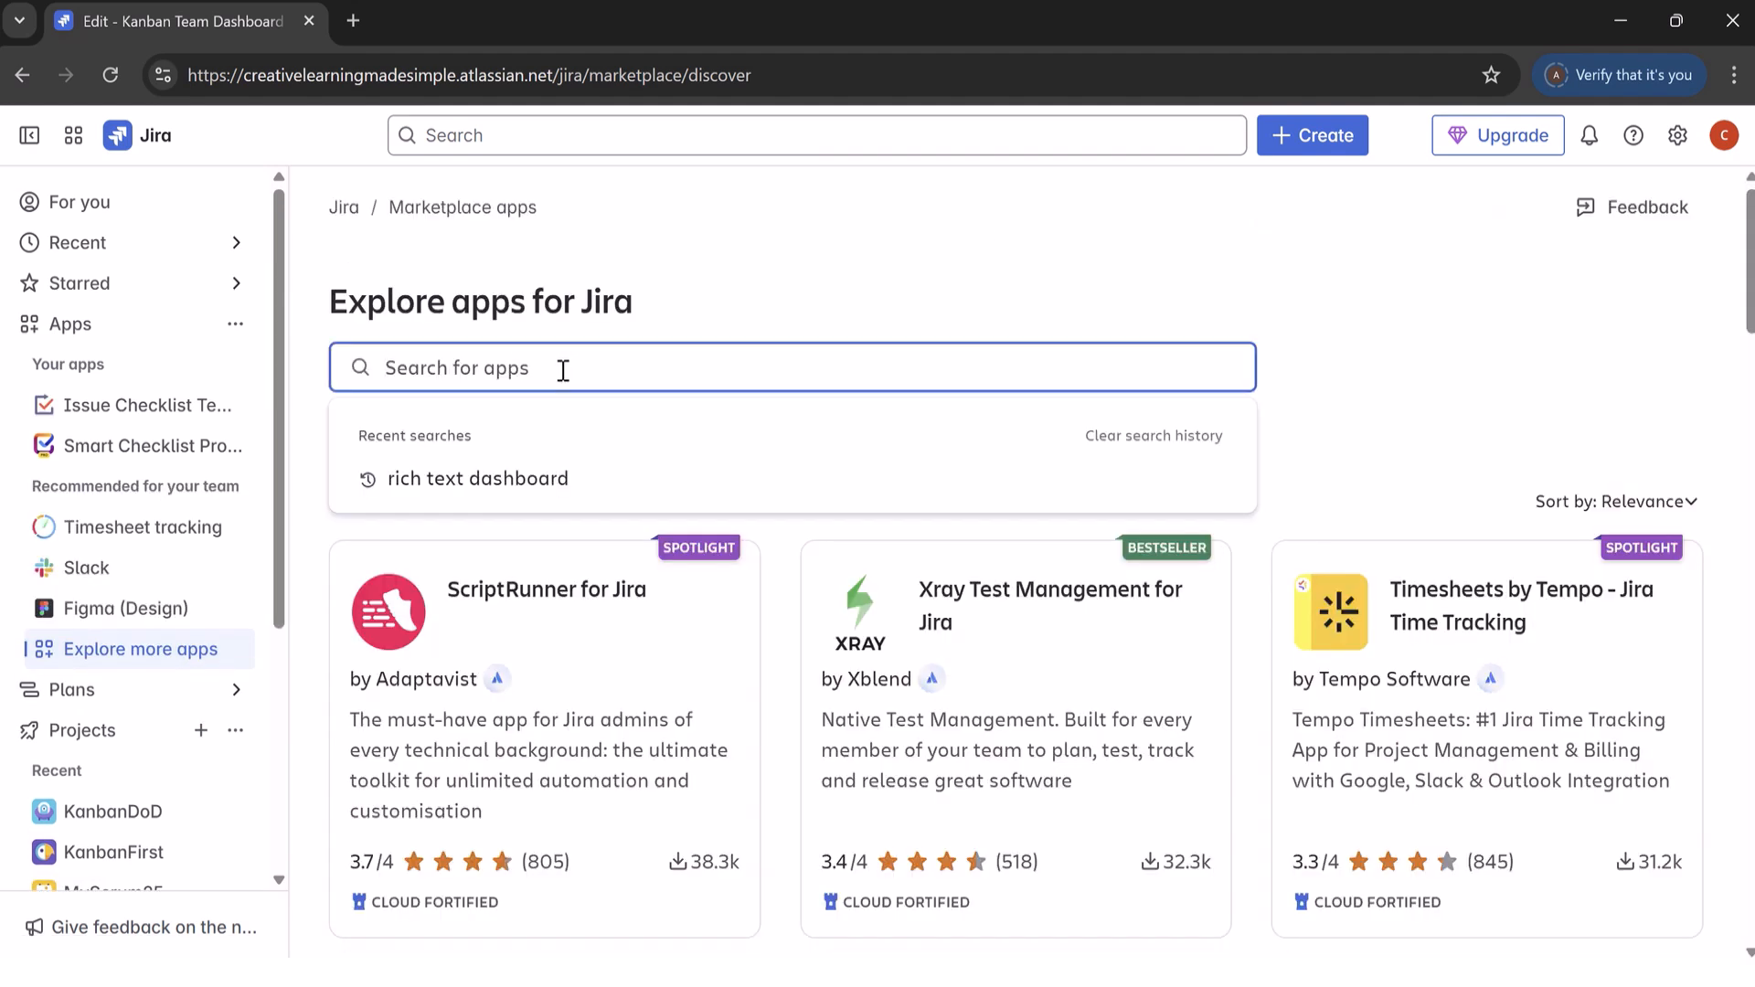
{"action": "type", "text": "rich text"}
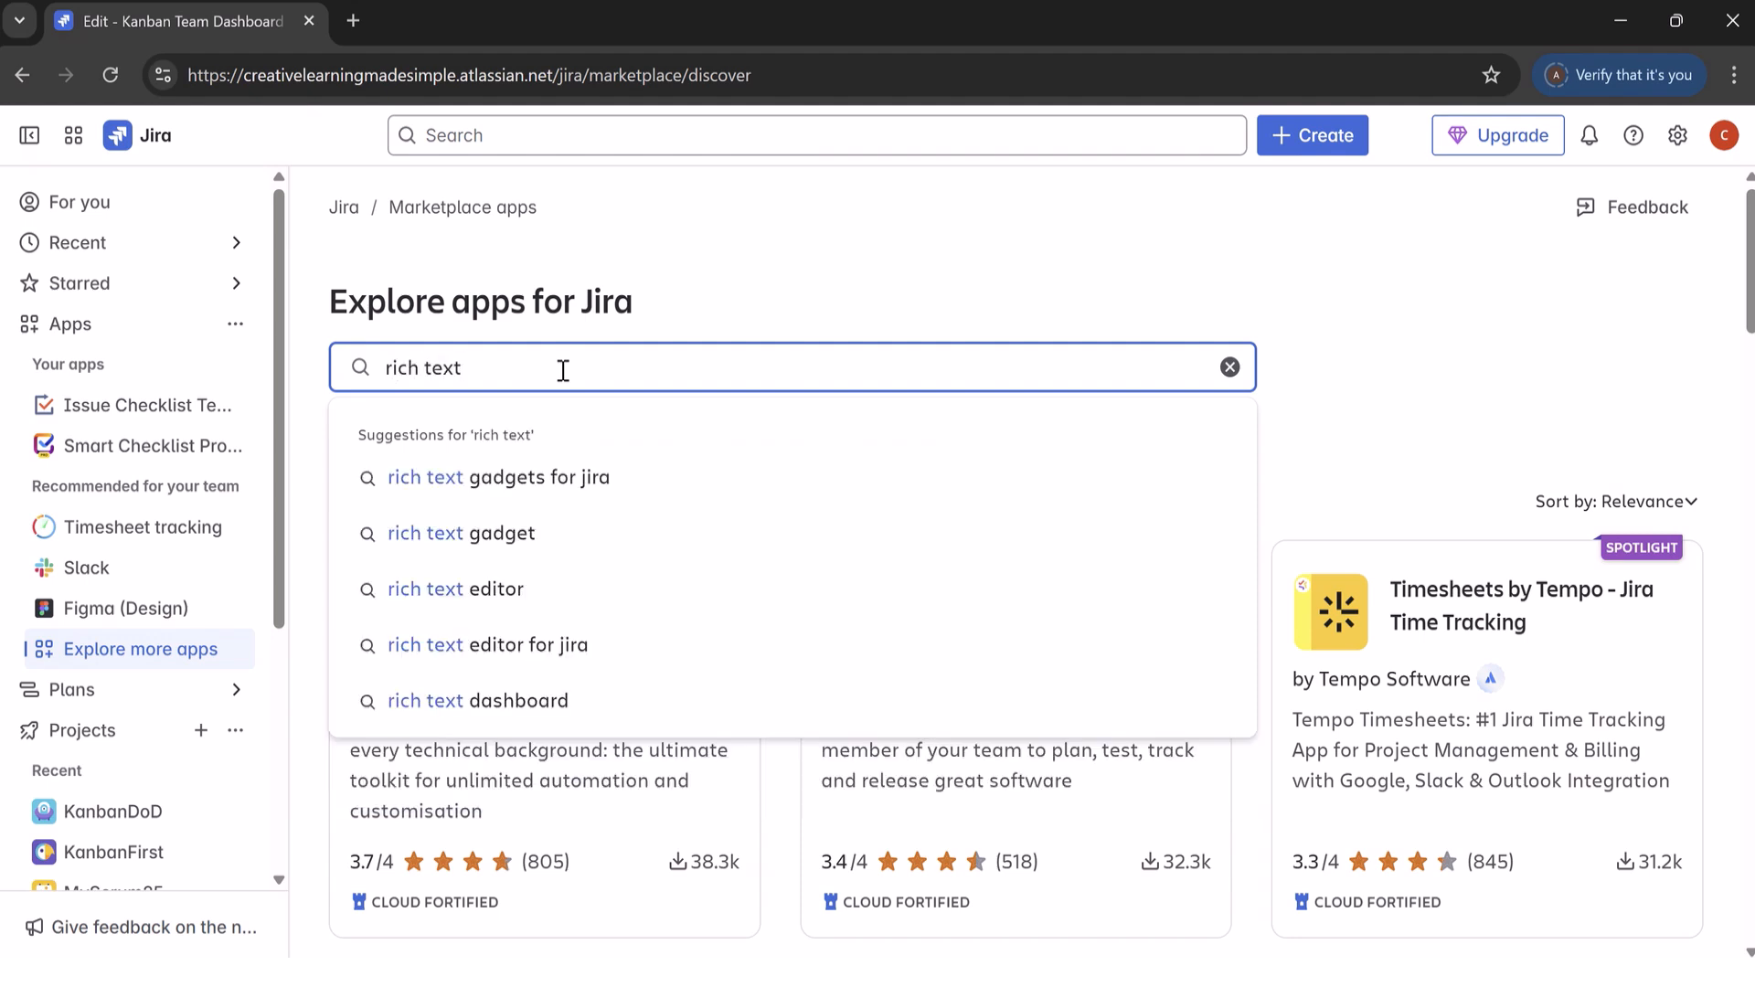
{"action": "left_click", "coordinate": [501, 701]}
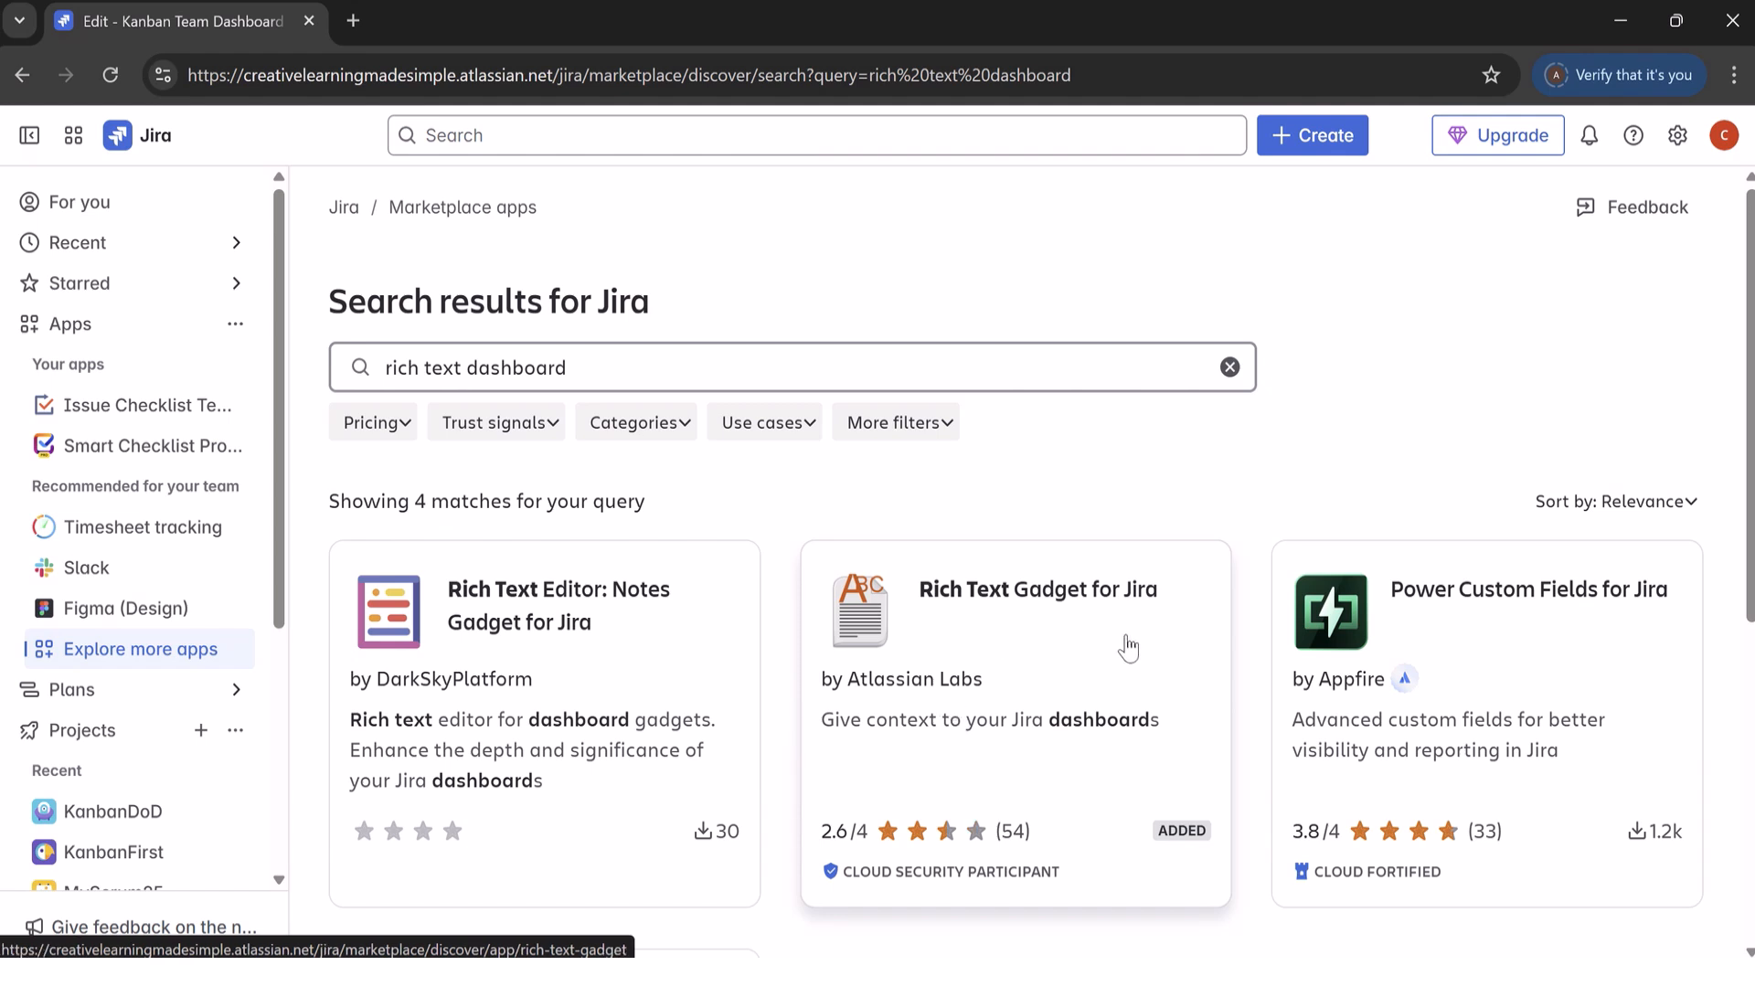
{"action": "left_click", "coordinate": [1037, 638]}
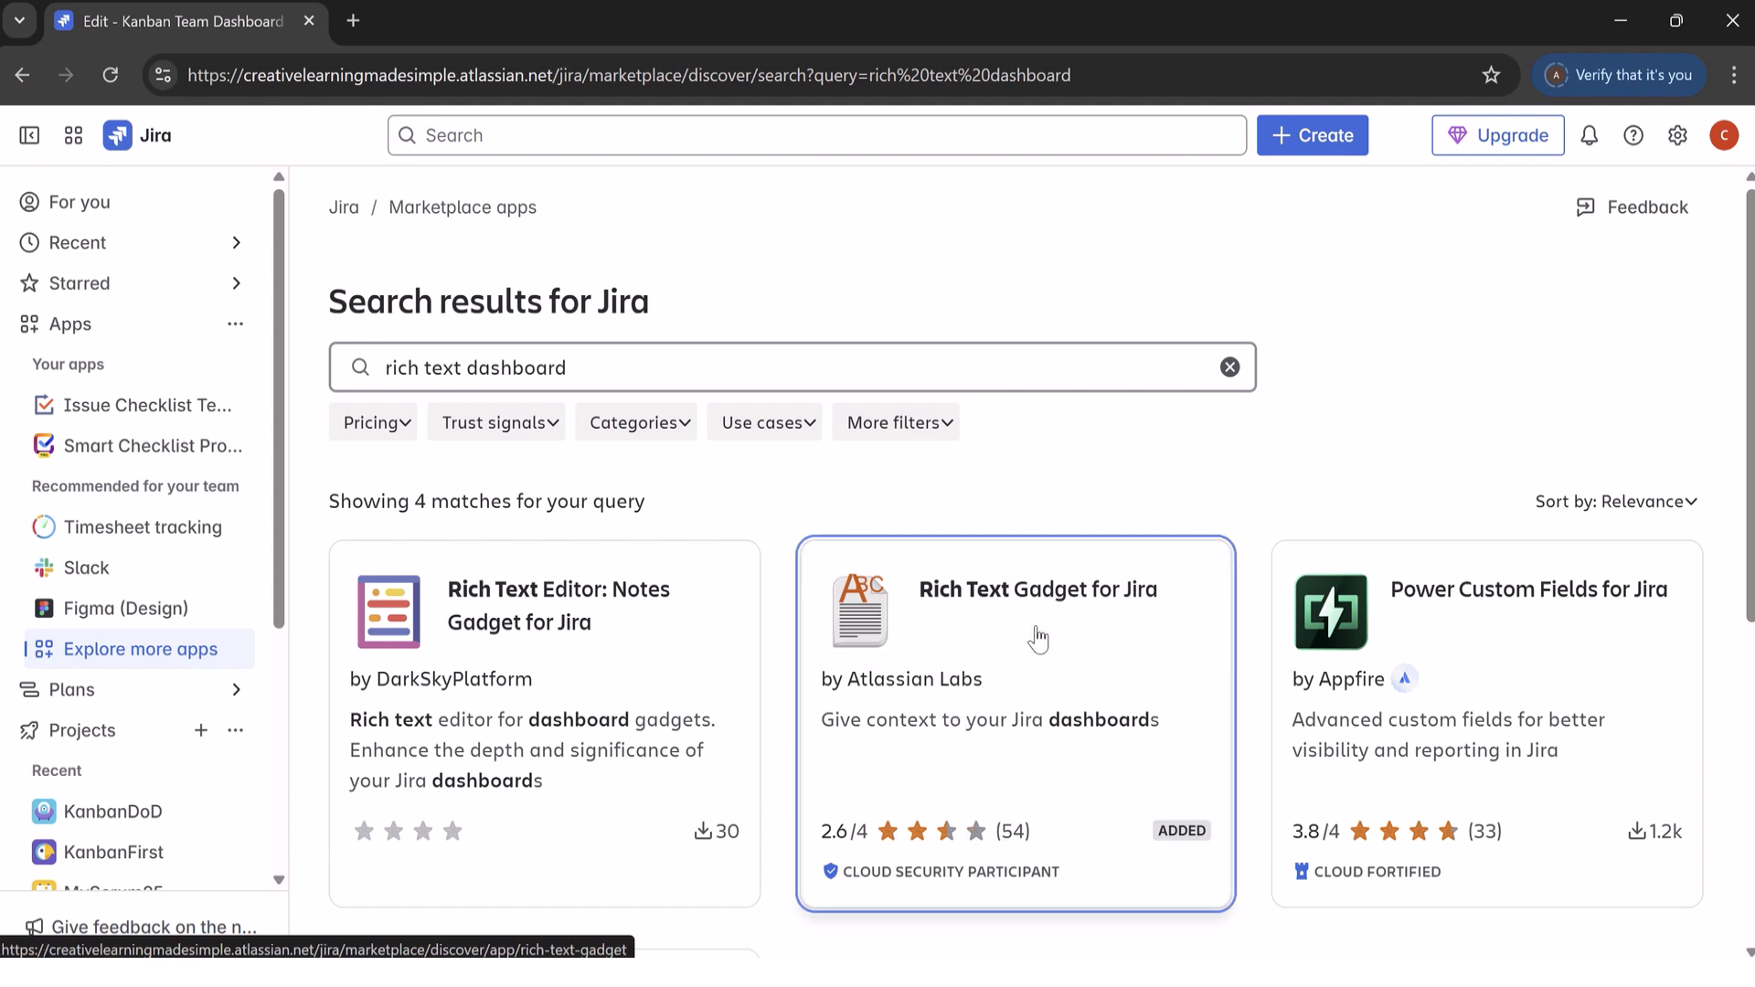
{"action": "left_click", "coordinate": [1041, 647]}
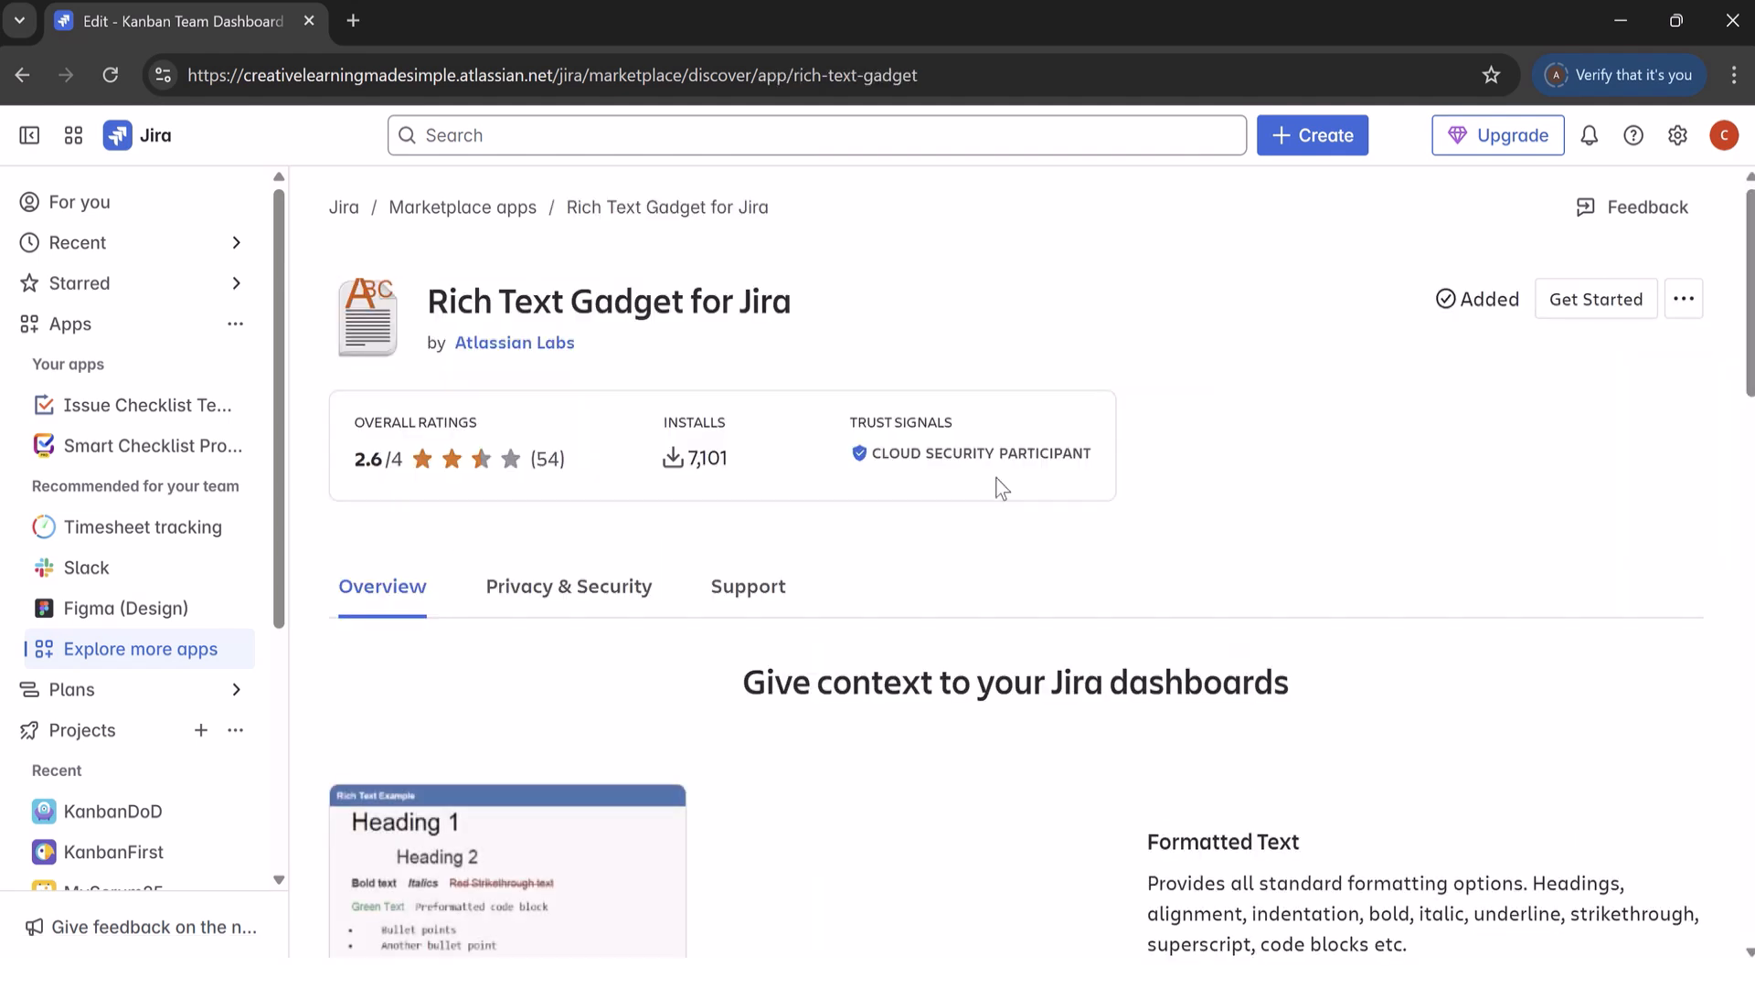
Step: Open the project settings of the KanbanDoD project
{"action": "scroll", "coordinate": [1749, 377], "scroll_direction": "down", "scroll_amount": 2}
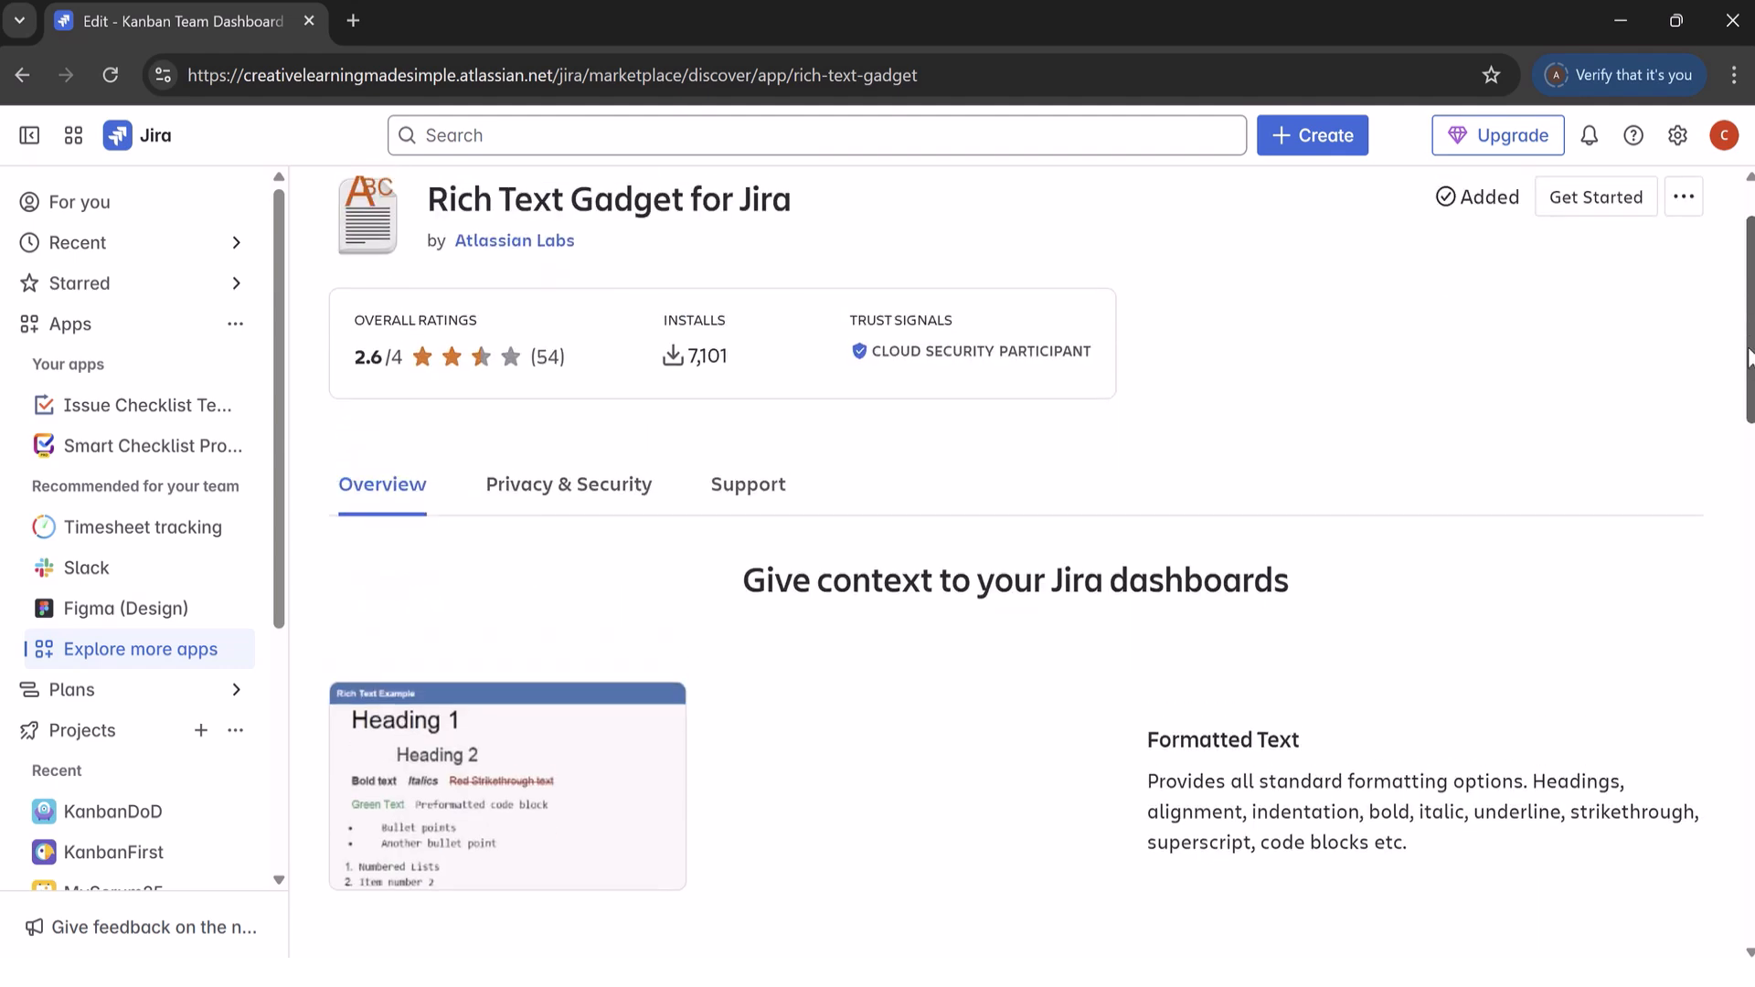
{"action": "scroll", "coordinate": [1749, 376], "scroll_direction": "up", "scroll_amount": 2}
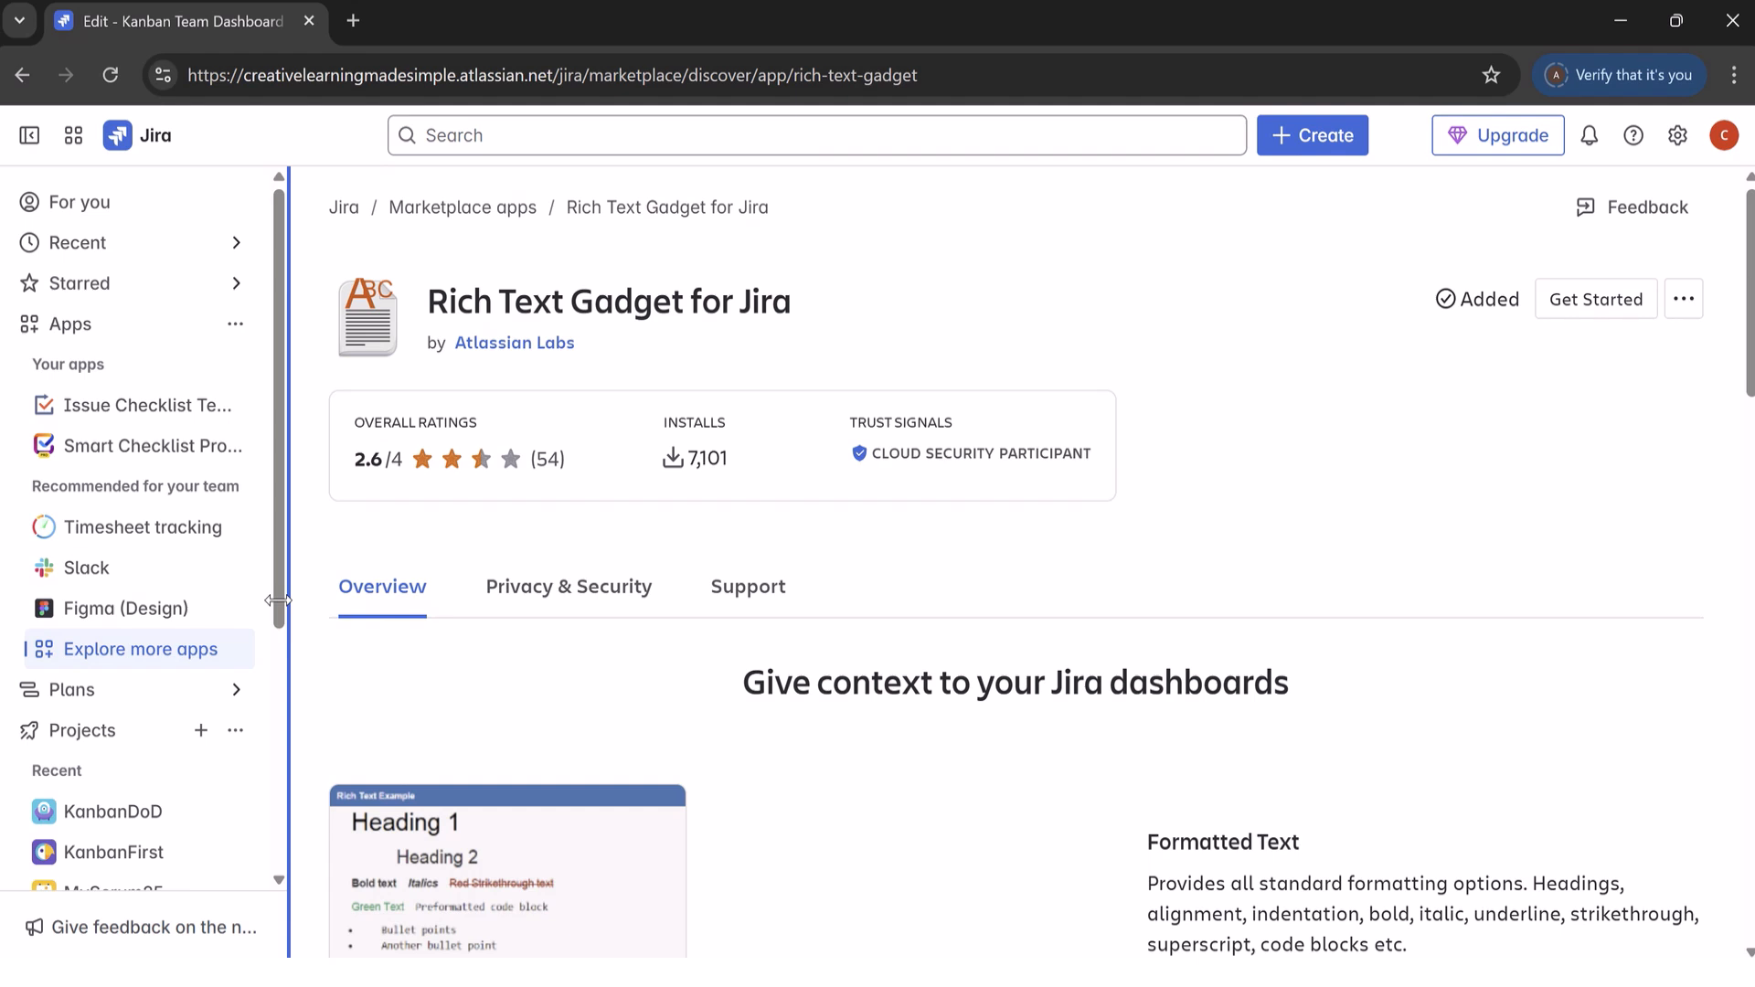
{"action": "scroll", "coordinate": [284, 682], "scroll_direction": "down", "scroll_amount": 1}
{"action": "scroll", "coordinate": [284, 682], "scroll_direction": "down", "scroll_amount": 4}
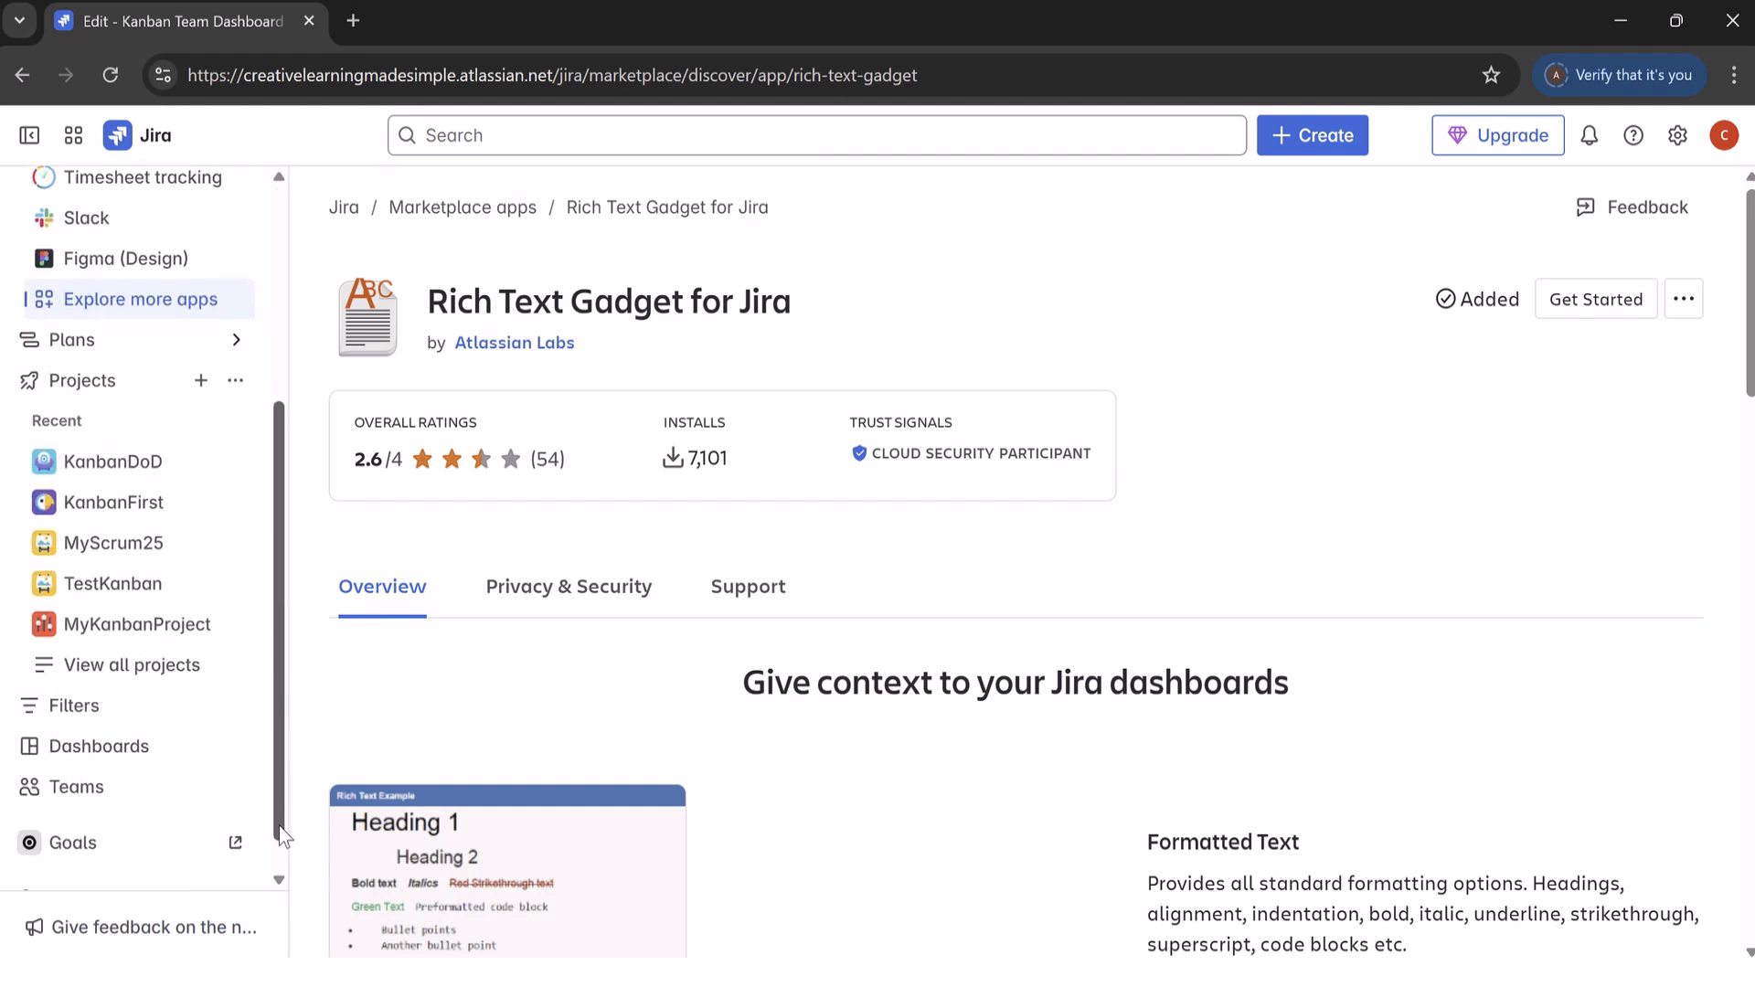
{"action": "left_click_drag", "start_coordinate": [284, 748], "coordinate": [284, 610]}
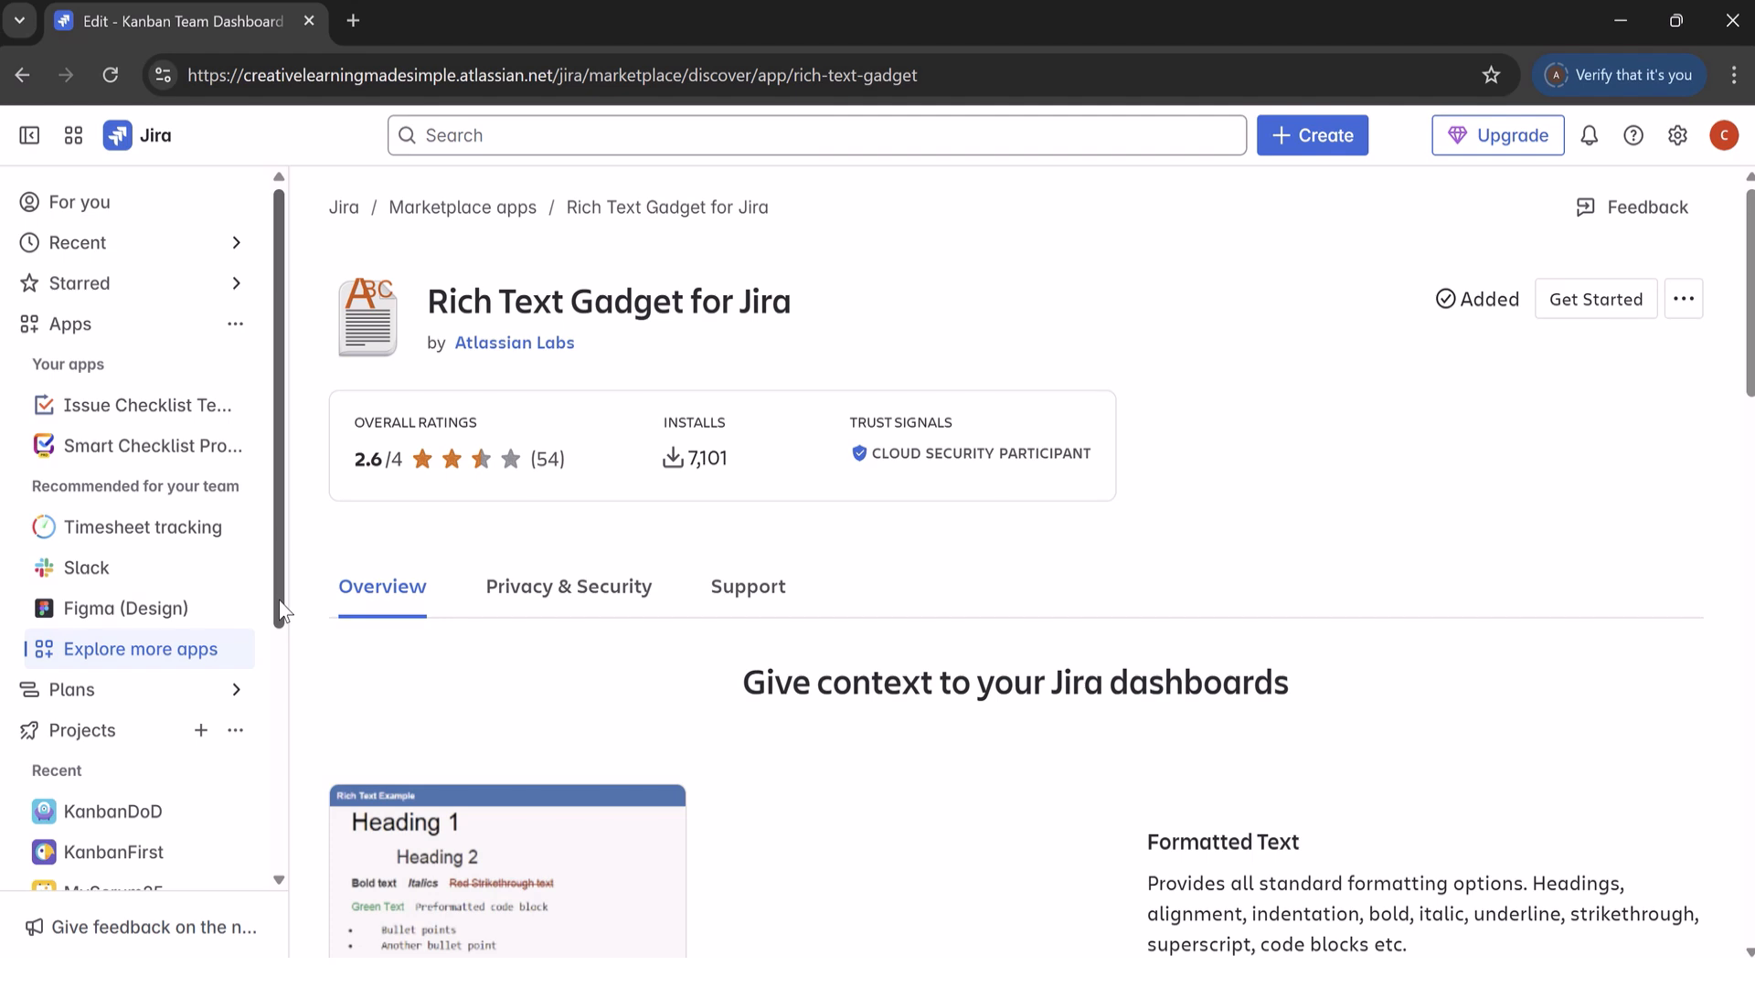
{"action": "scroll", "coordinate": [274, 627], "scroll_direction": "down", "scroll_amount": 2}
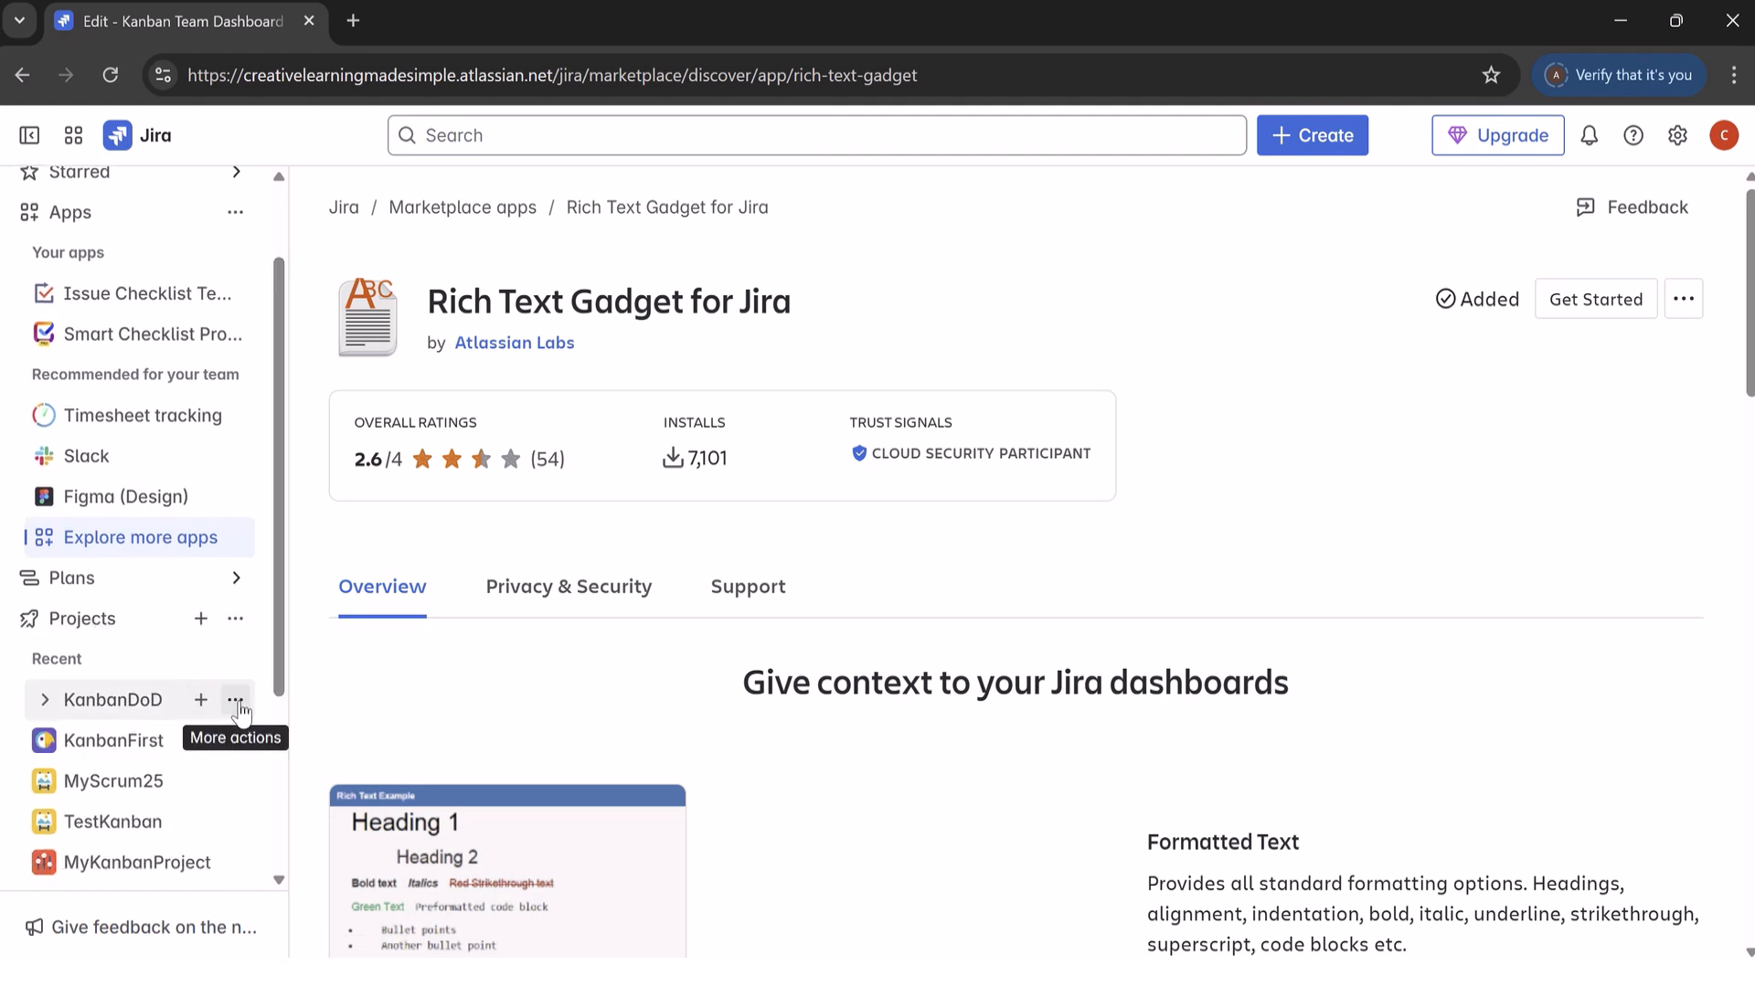
{"action": "left_click", "coordinate": [236, 702]}
{"action": "left_click", "coordinate": [403, 443]}
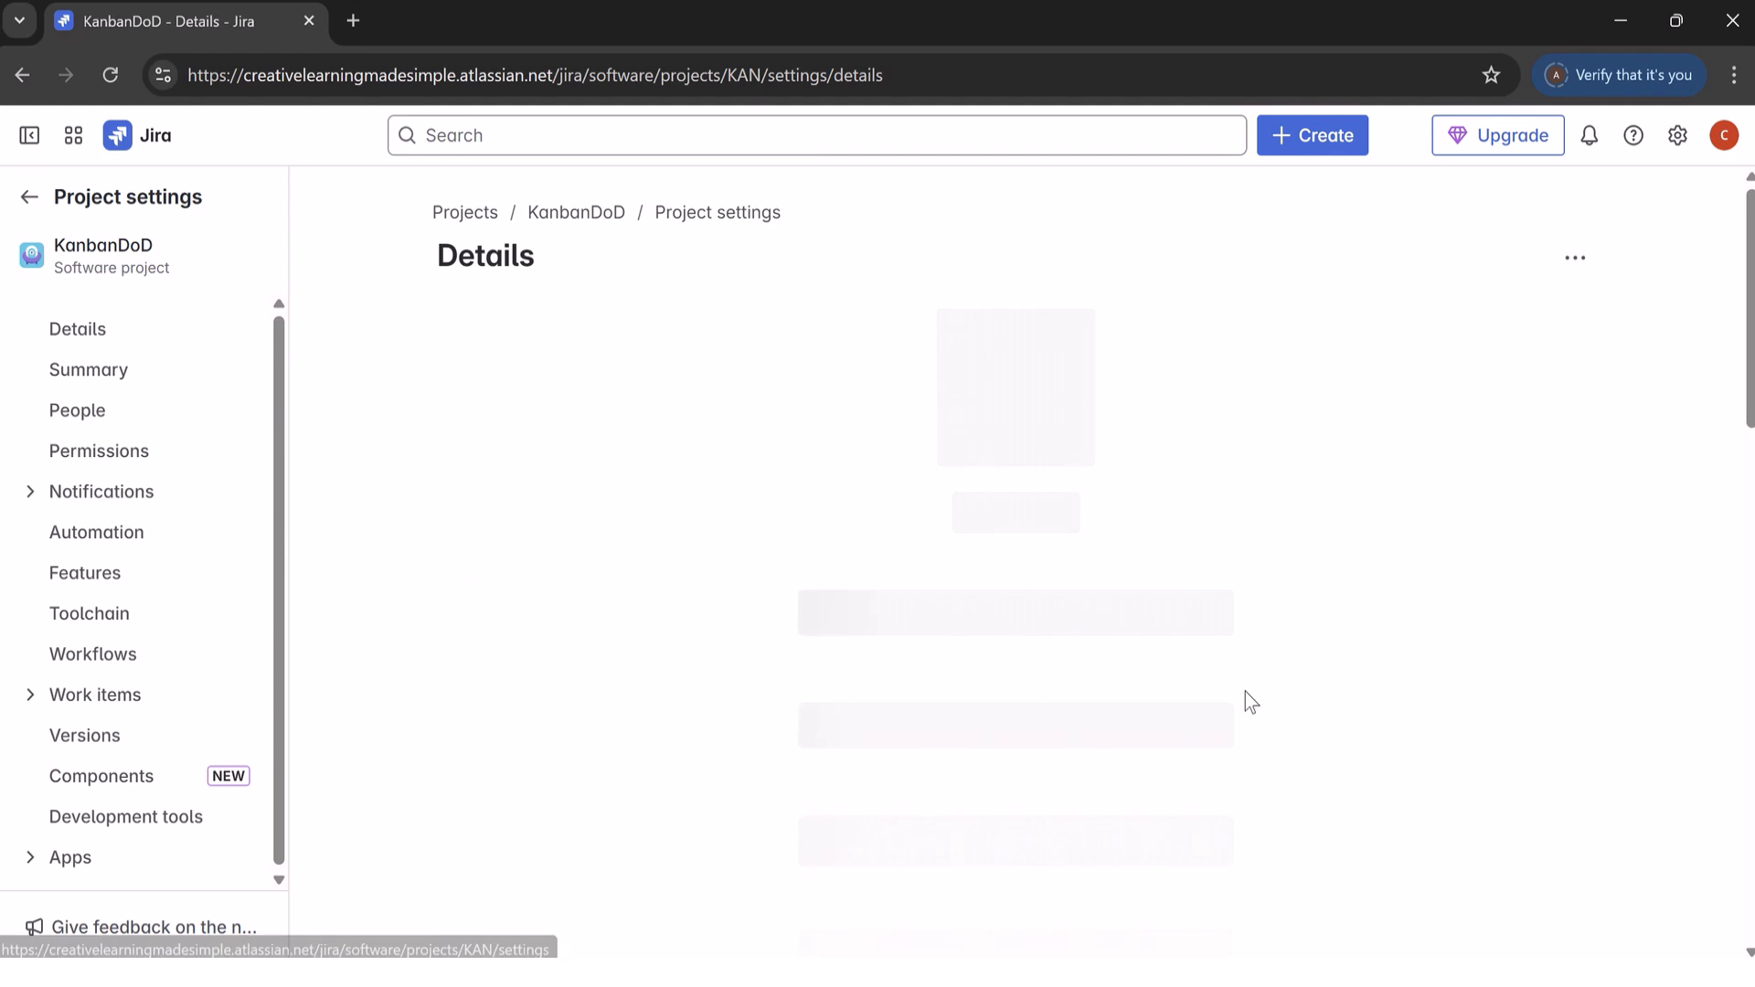
Step: Examine the apps listed in the KanbanDoD project settings and return to the Rich Text Gadget page
{"action": "left_click", "coordinate": [85, 873]}
{"action": "left_click_drag", "start_coordinate": [283, 709], "coordinate": [280, 873]}
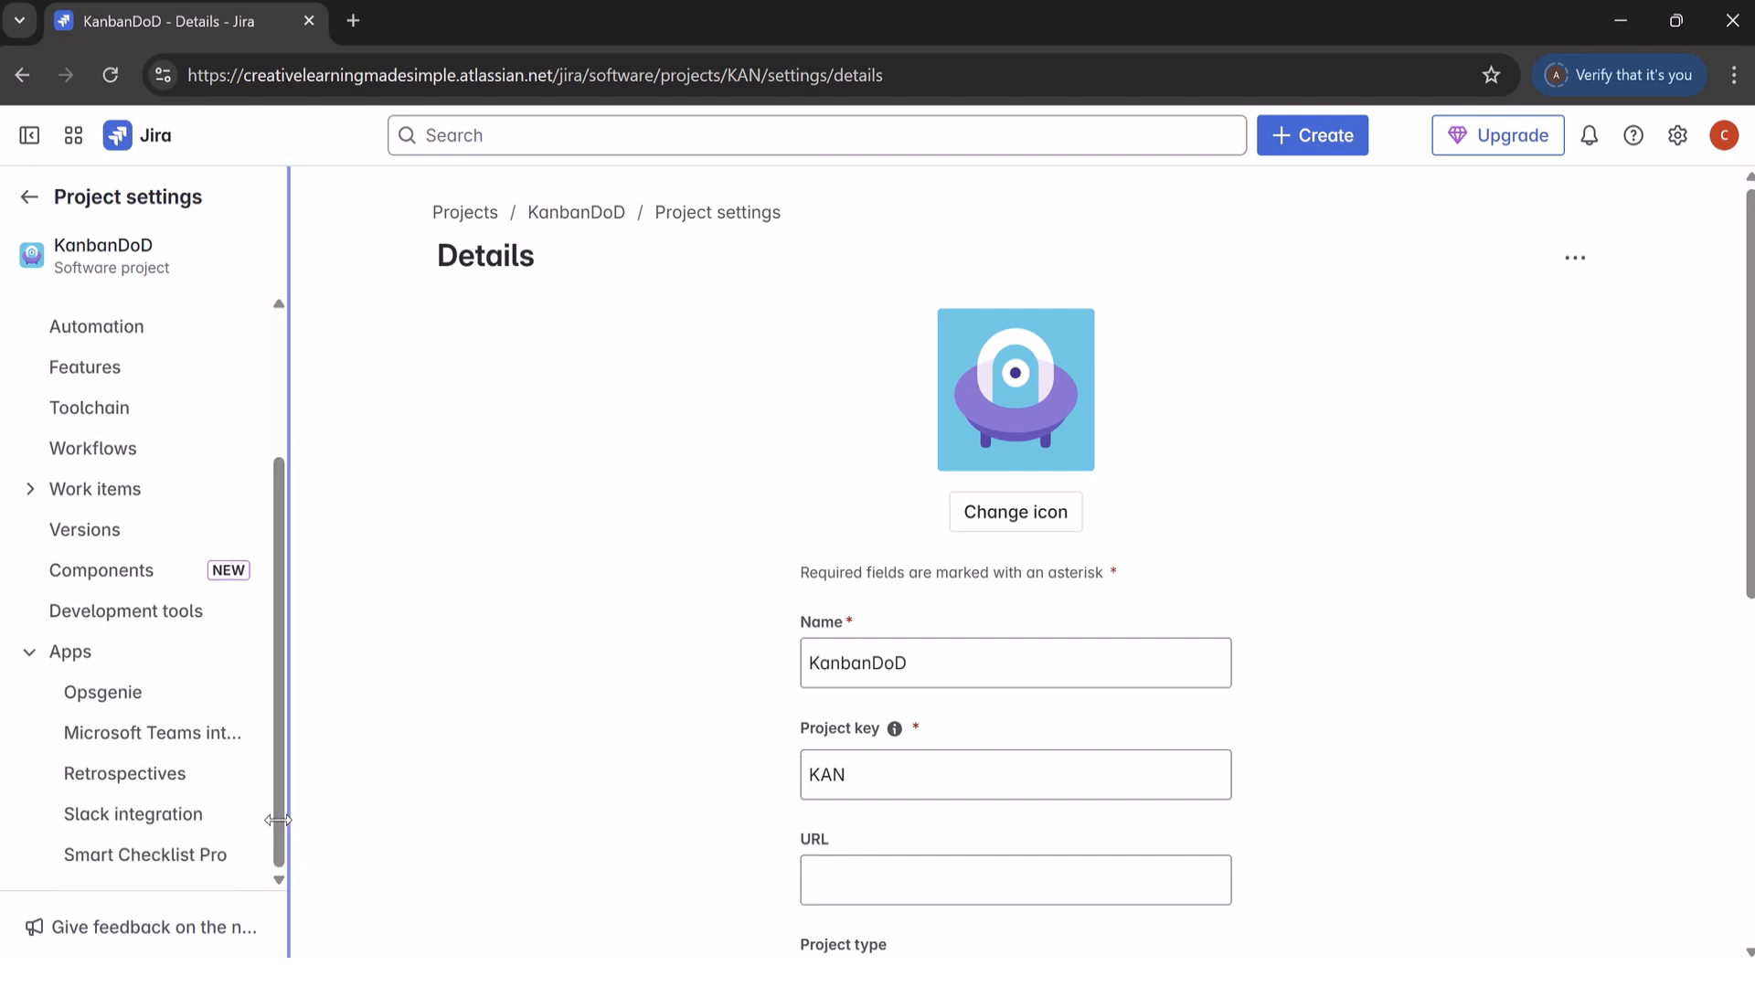
{"action": "left_click", "coordinate": [78, 664]}
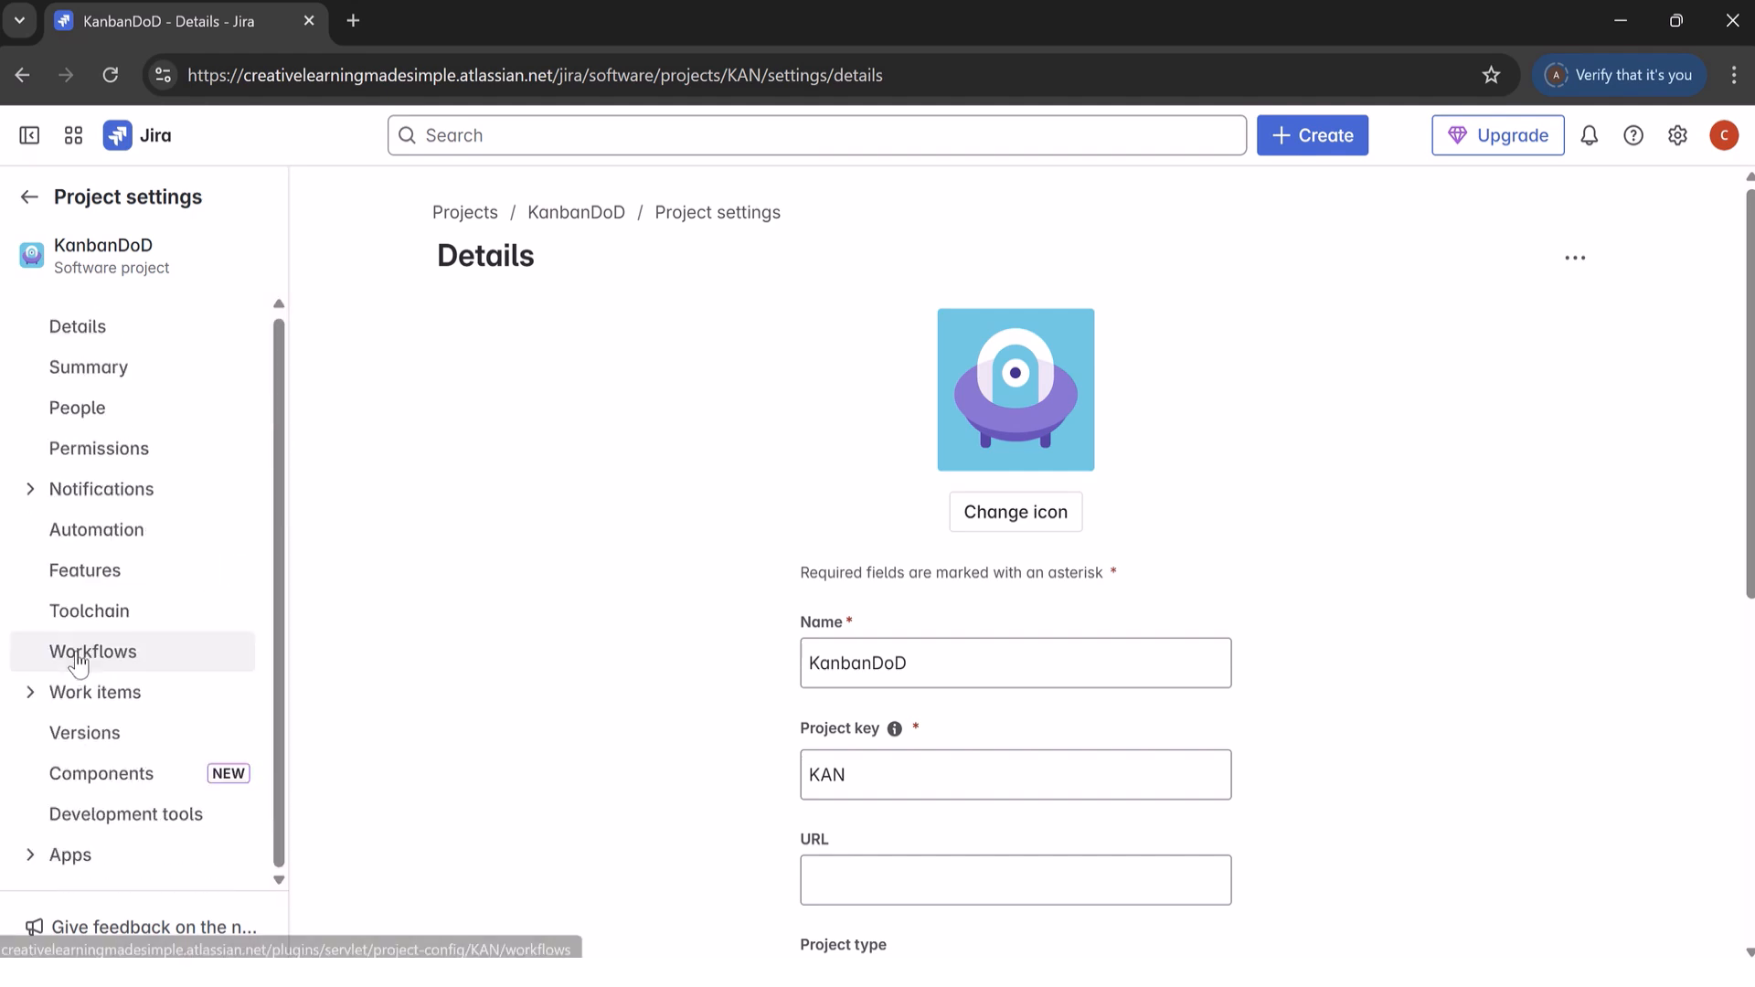
{"action": "left_click", "coordinate": [117, 855]}
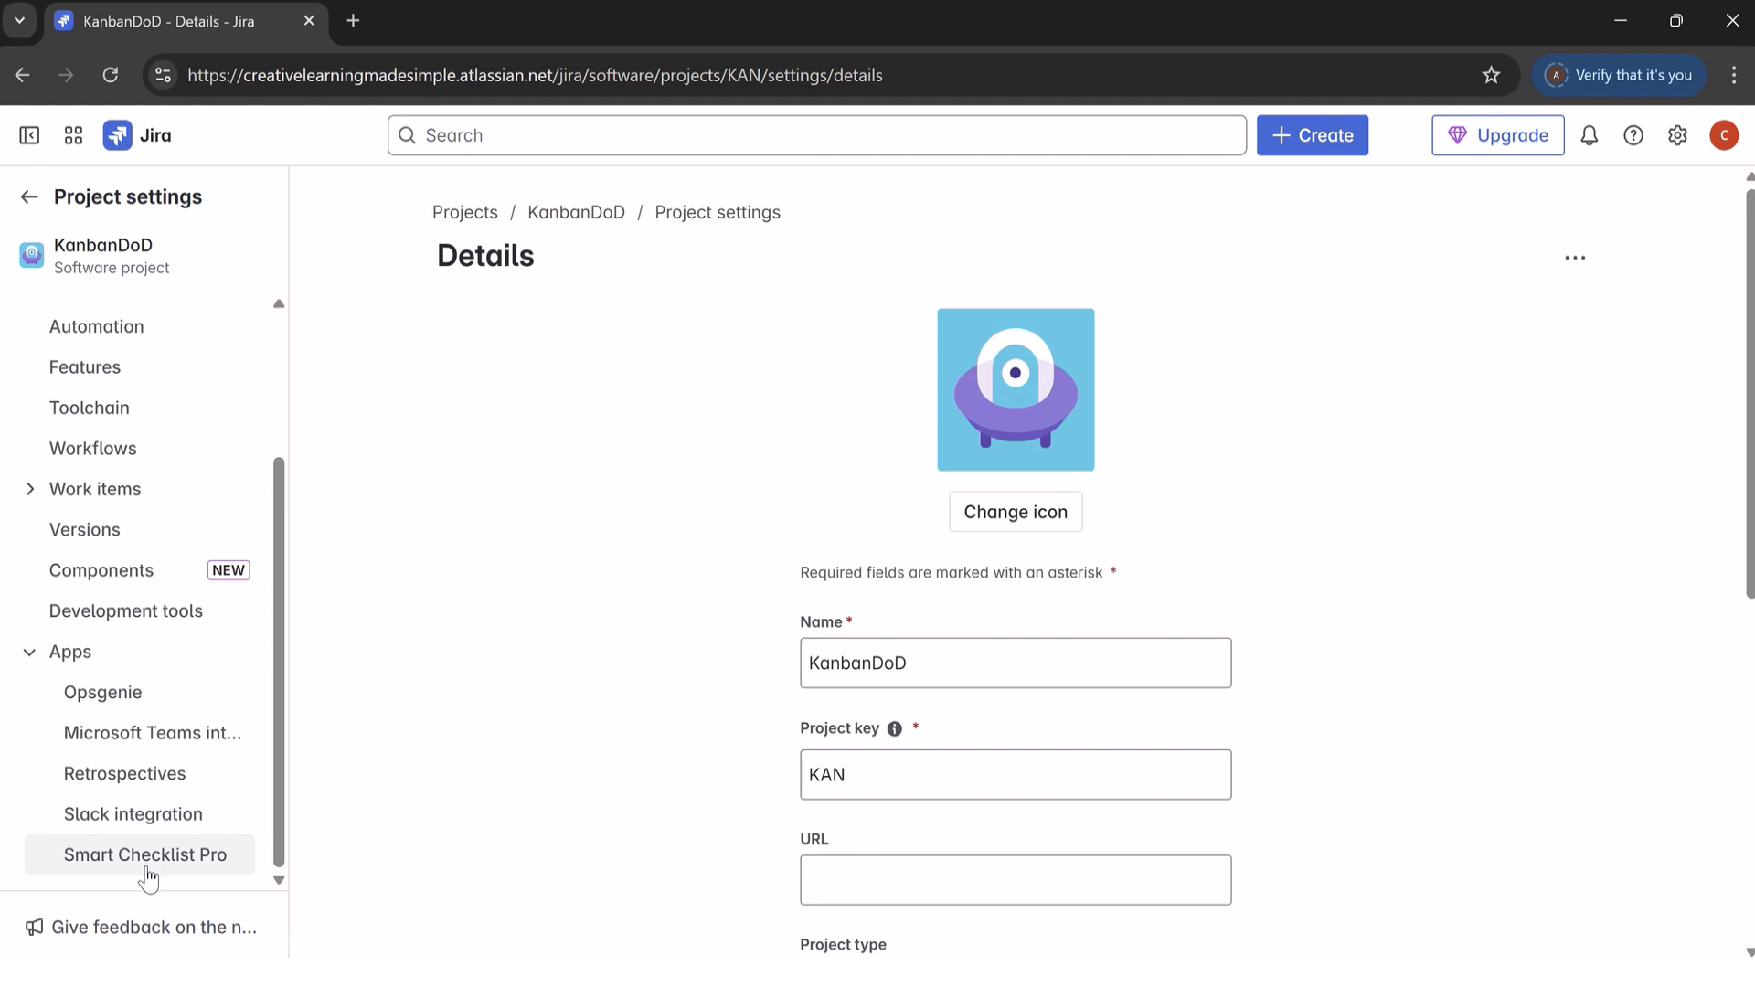
{"action": "left_click", "coordinate": [29, 197]}
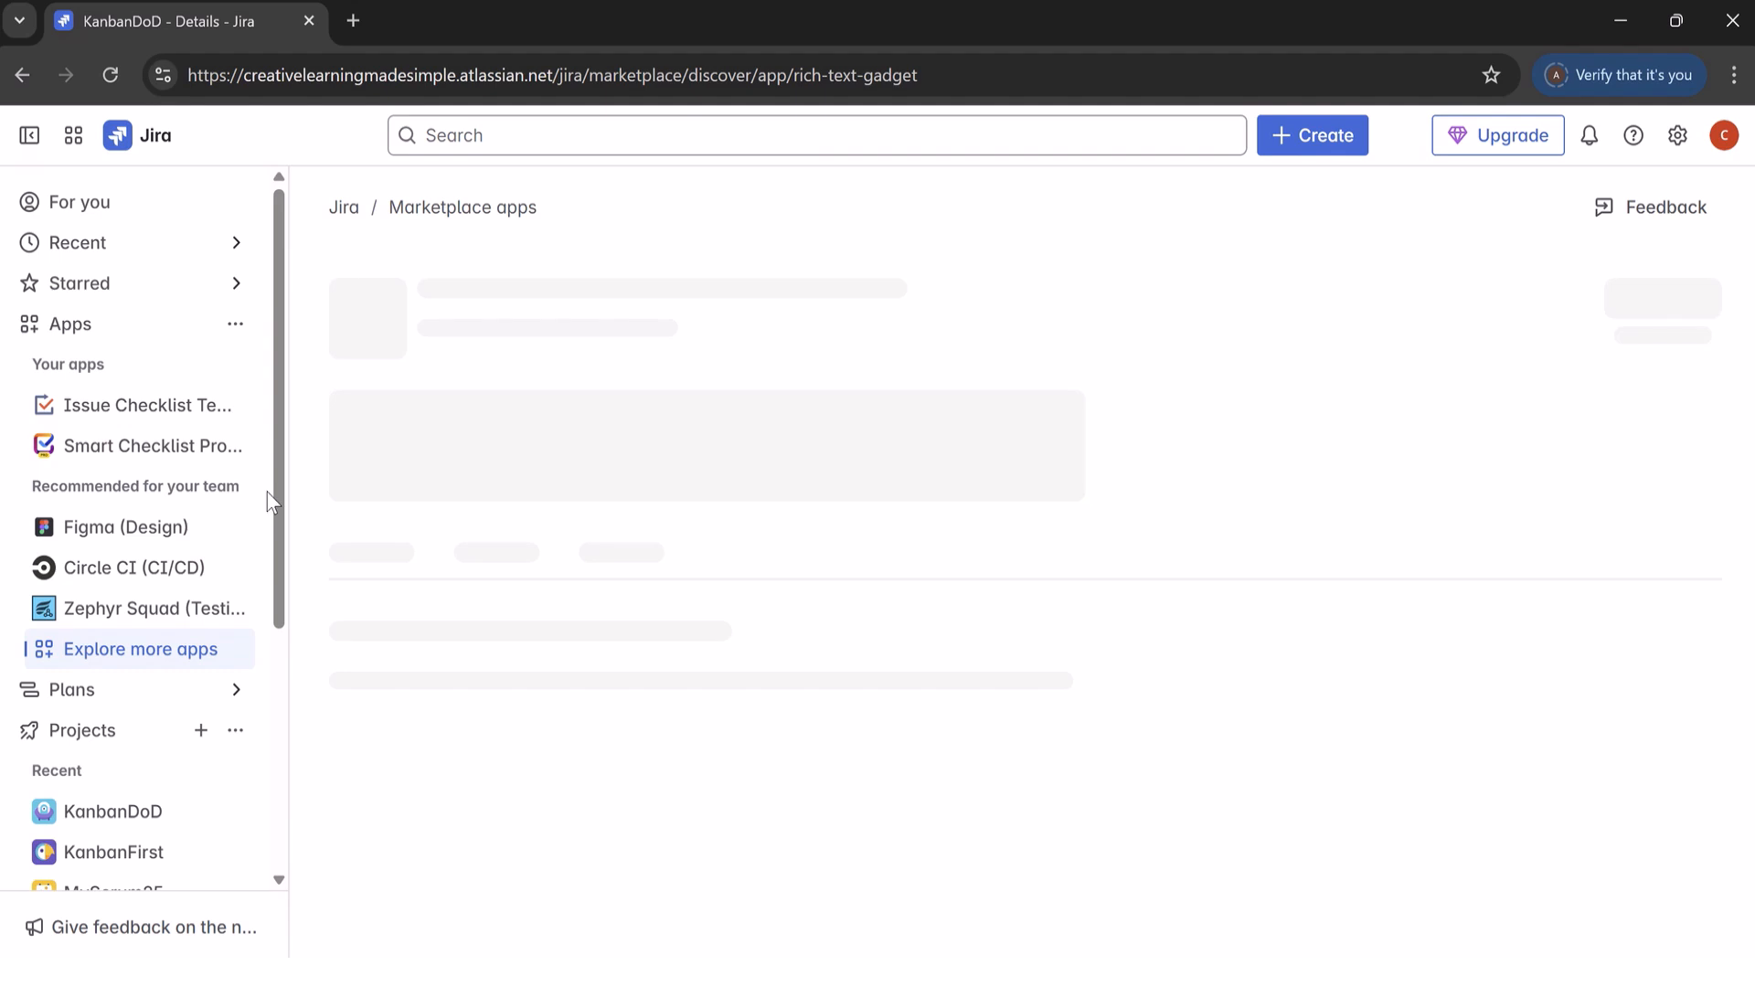
{"action": "left_click", "coordinate": [80, 333]}
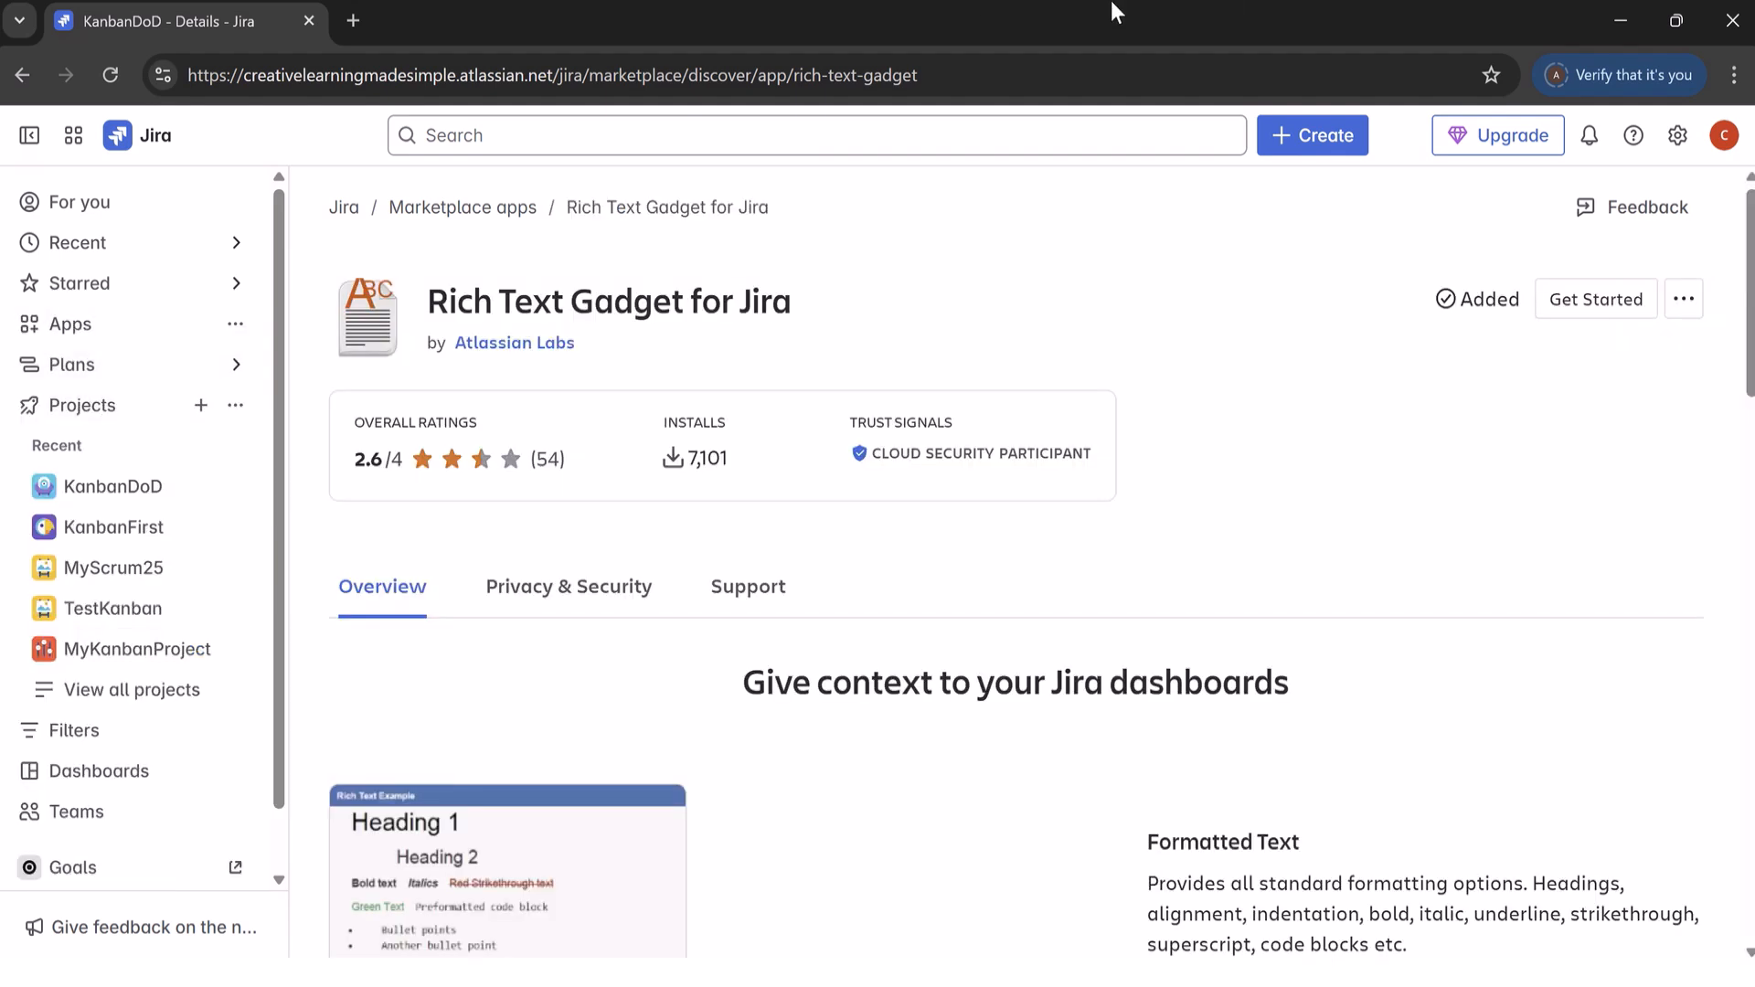
{"action": "mouse_move", "coordinate": [899, 42]}
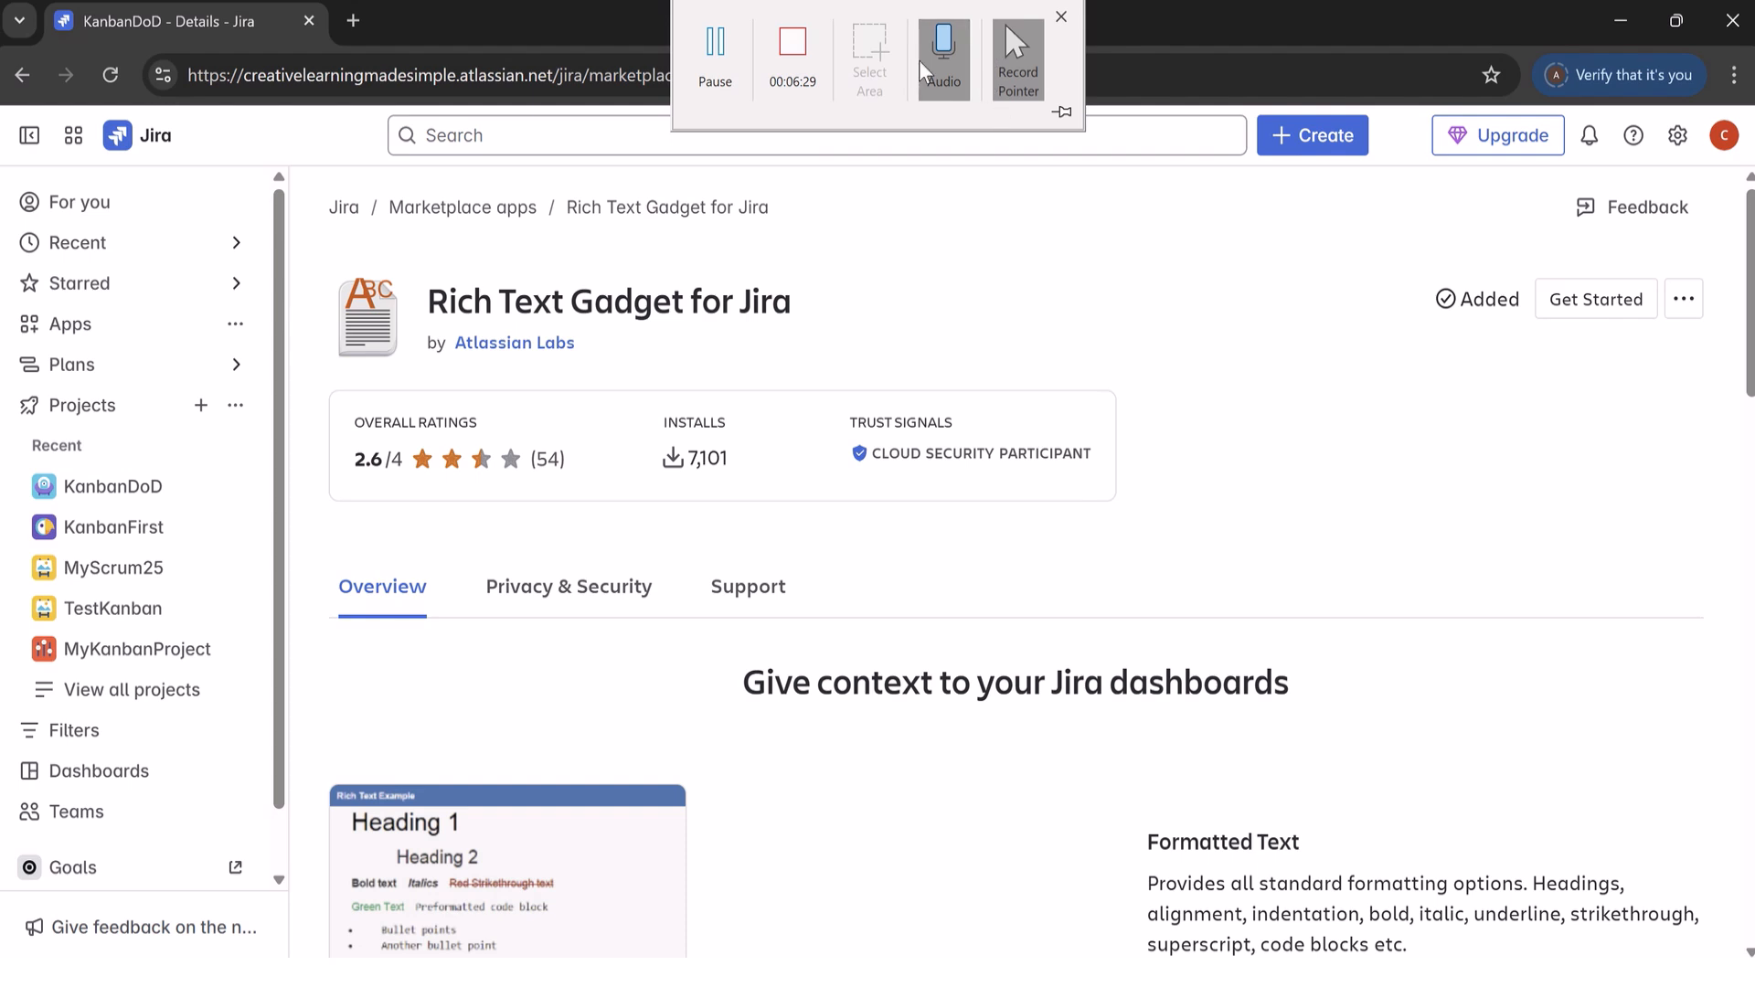
{"action": "left_click", "coordinate": [716, 46]}
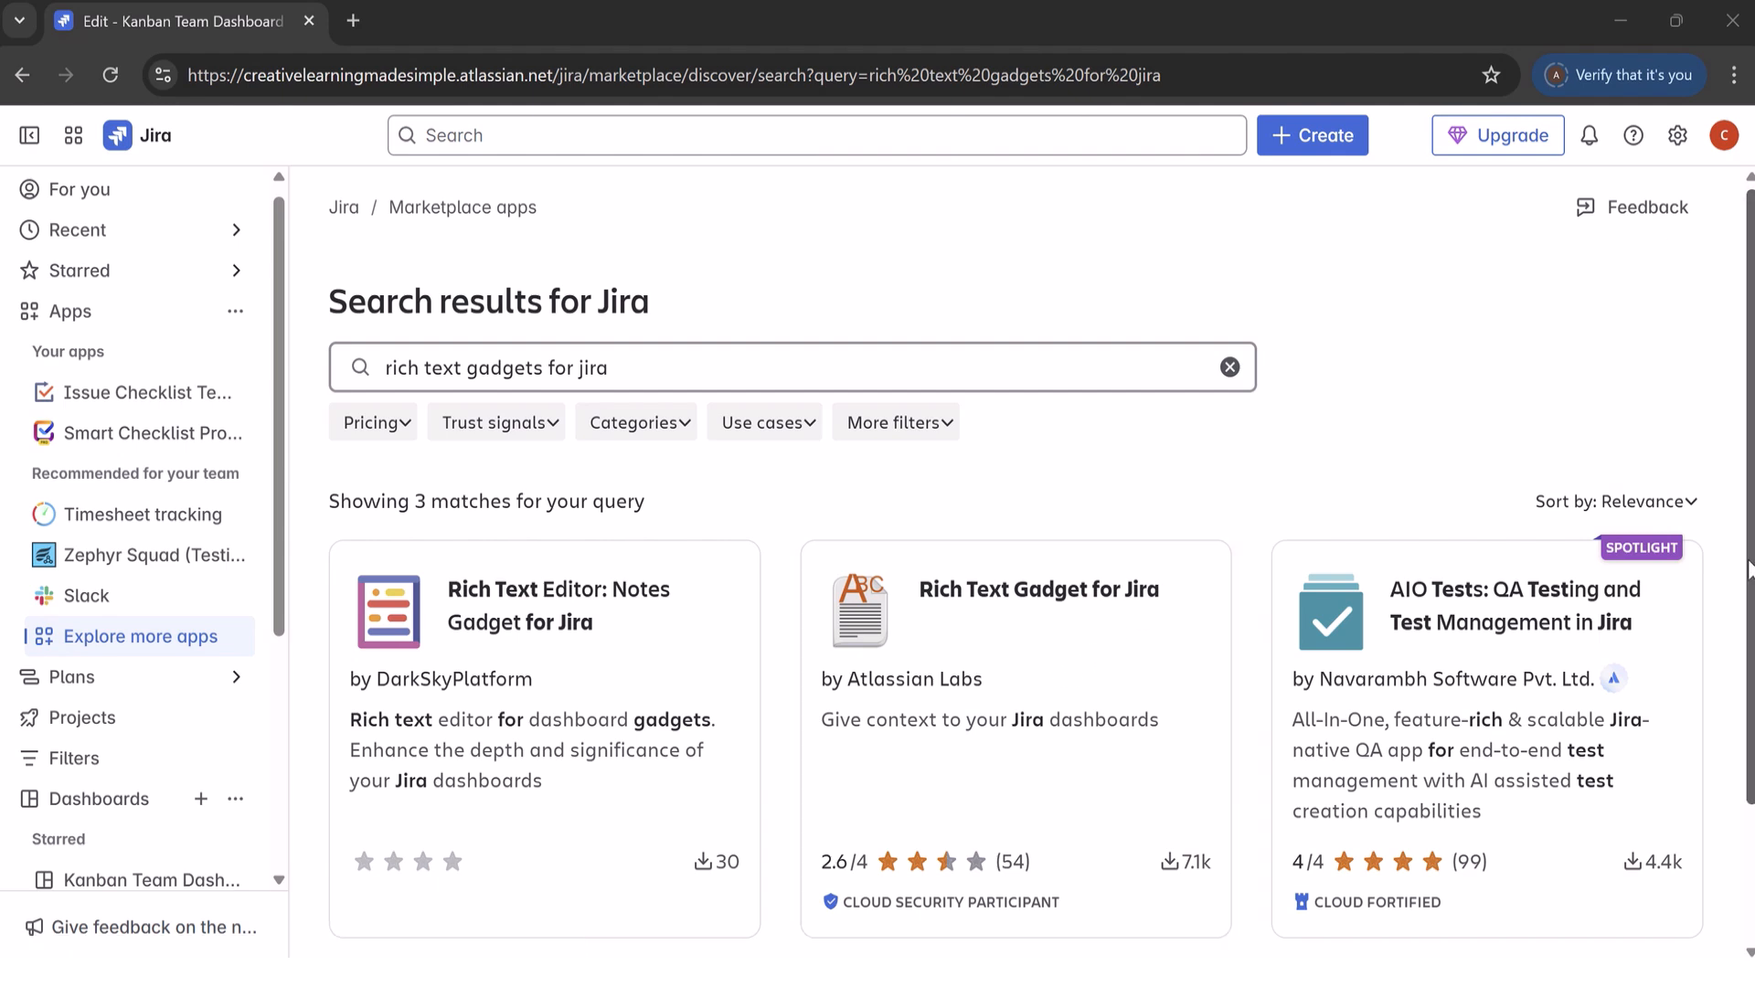
Step: Open Rich Text Gadget for Jira by Atlassian Labs from the Marketplace search results and install it
{"action": "scroll", "coordinate": [1371, 594], "scroll_direction": "down", "scroll_amount": 1}
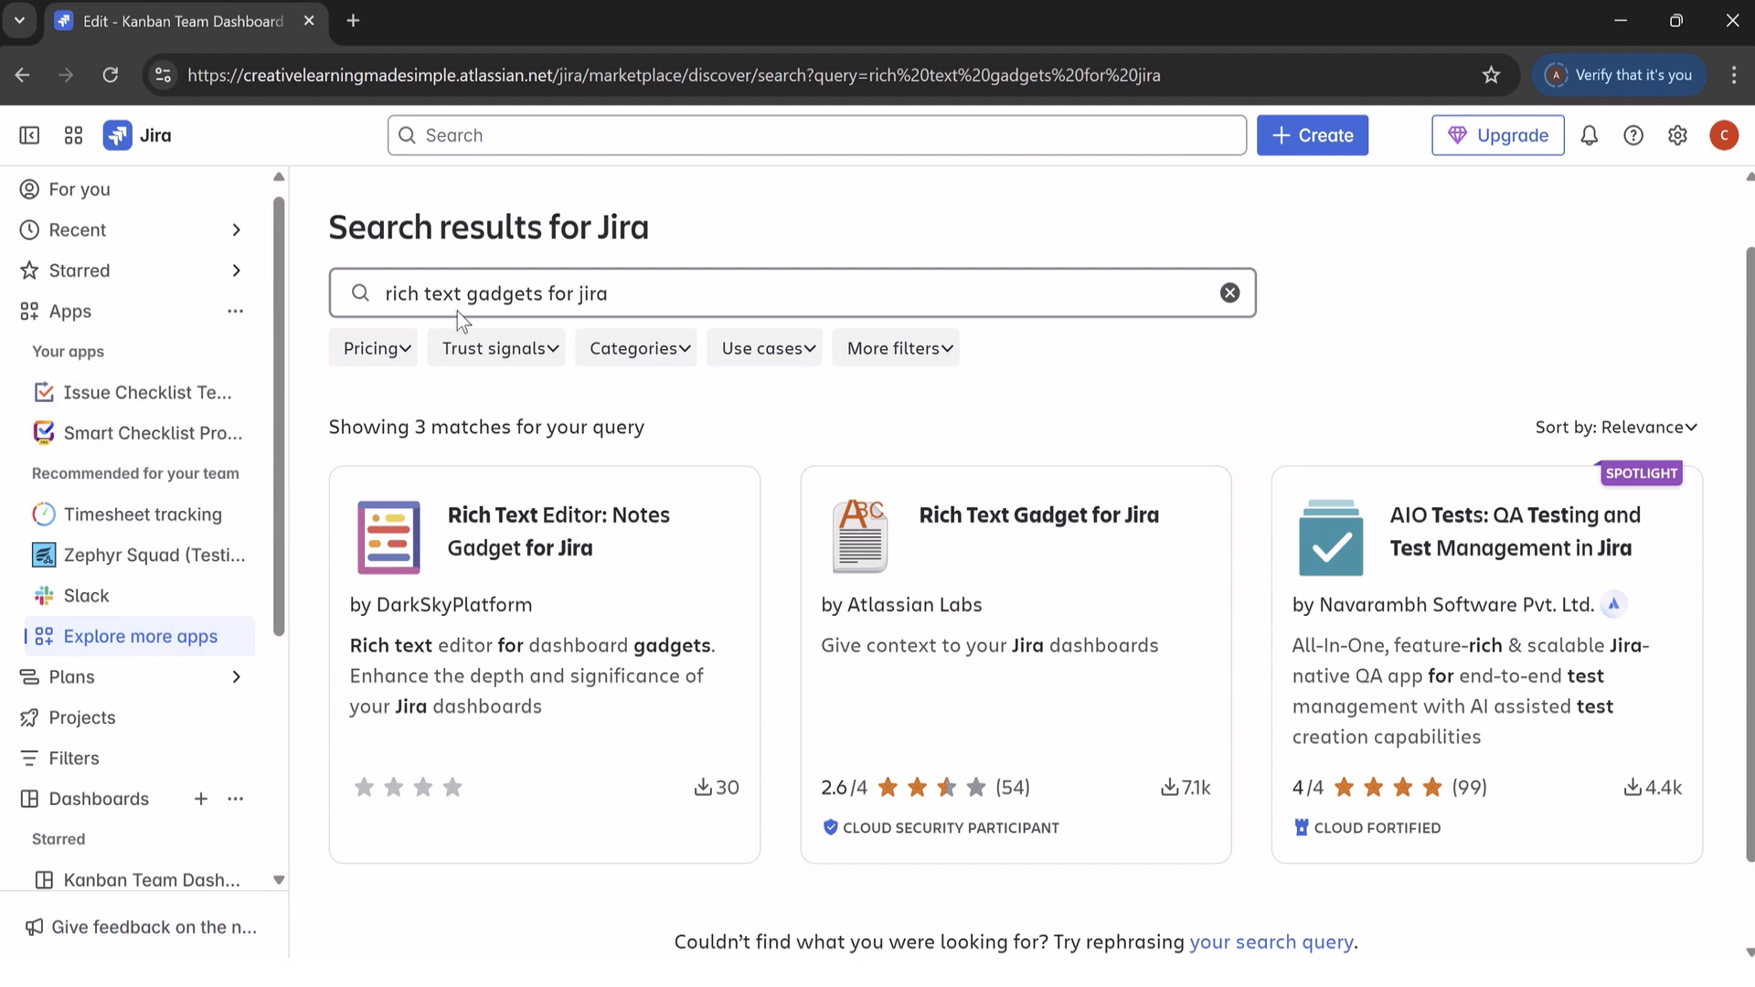
{"action": "left_click", "coordinate": [1046, 574]}
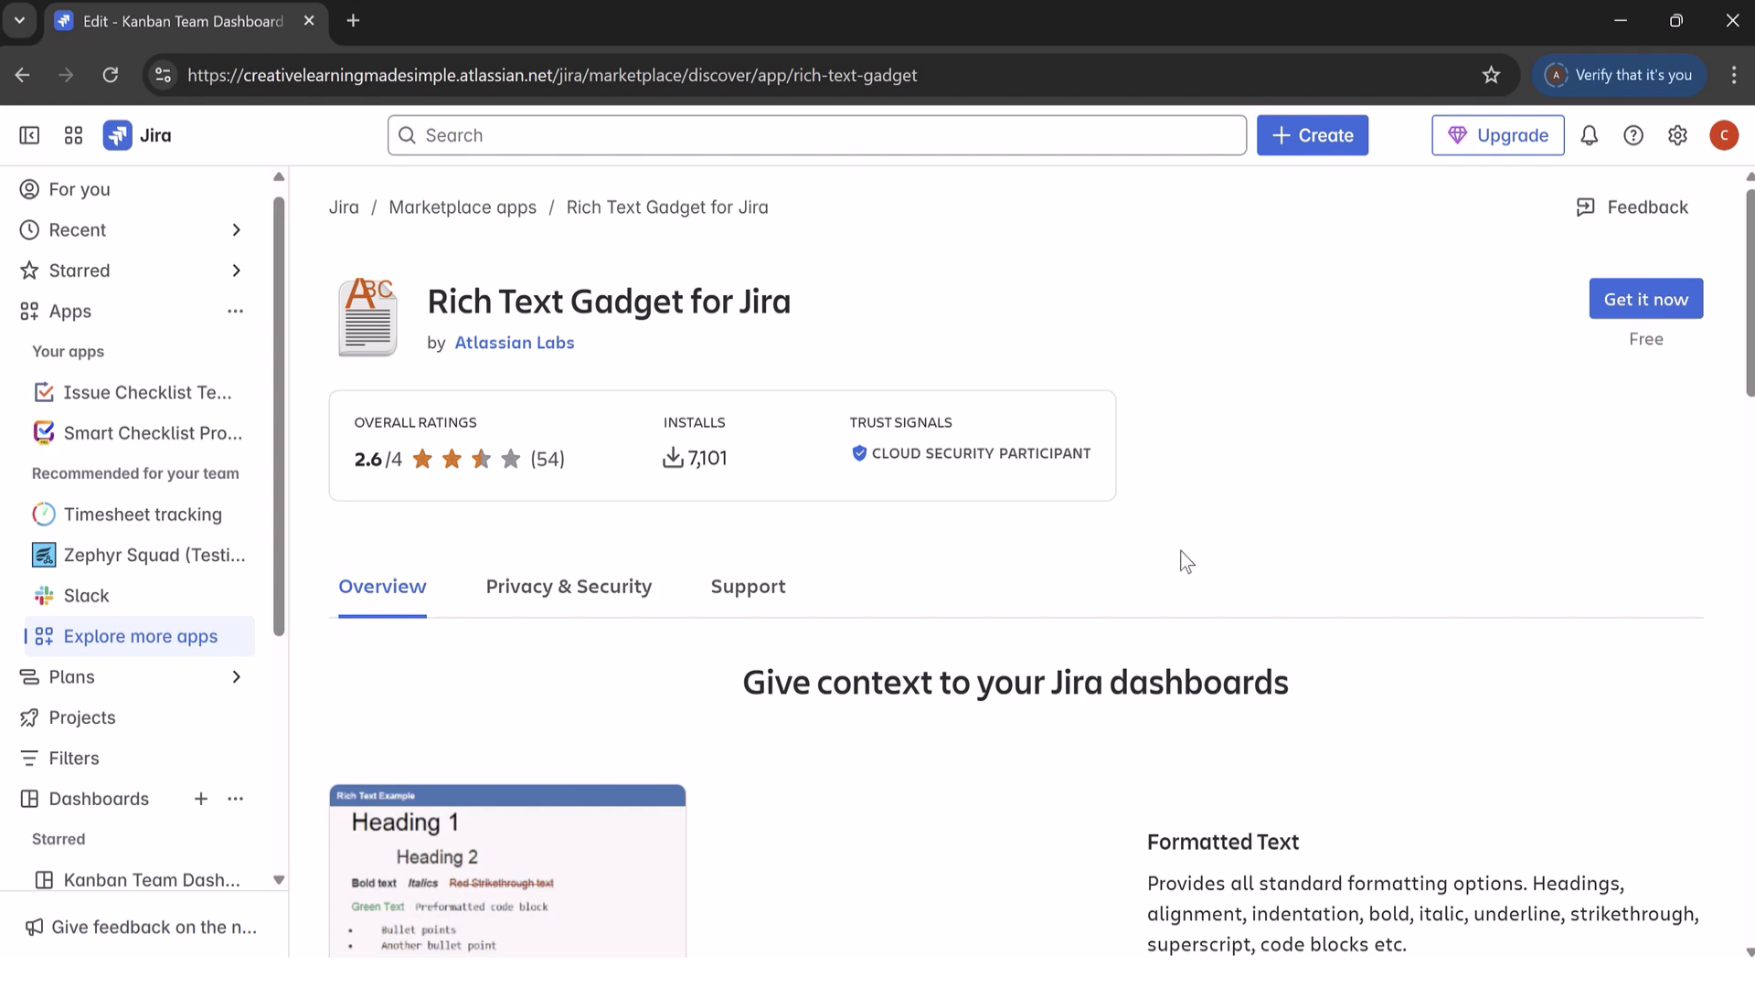
{"action": "left_click", "coordinate": [1658, 298]}
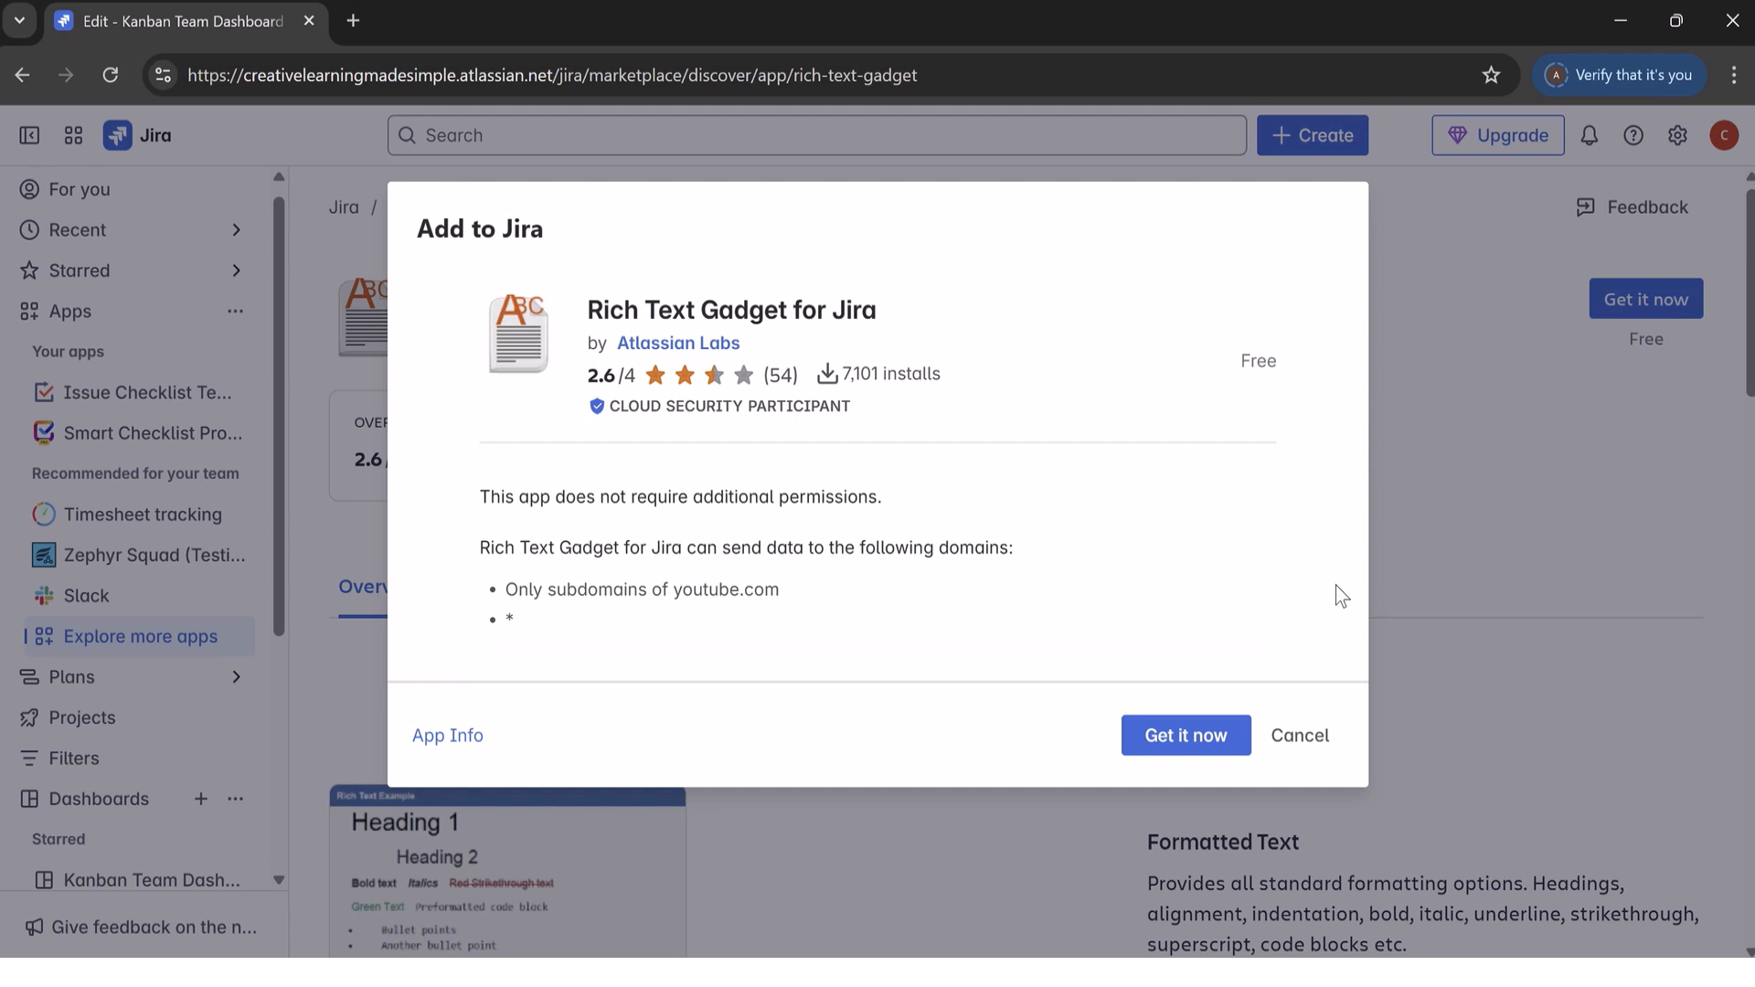
{"action": "left_click", "coordinate": [1168, 742]}
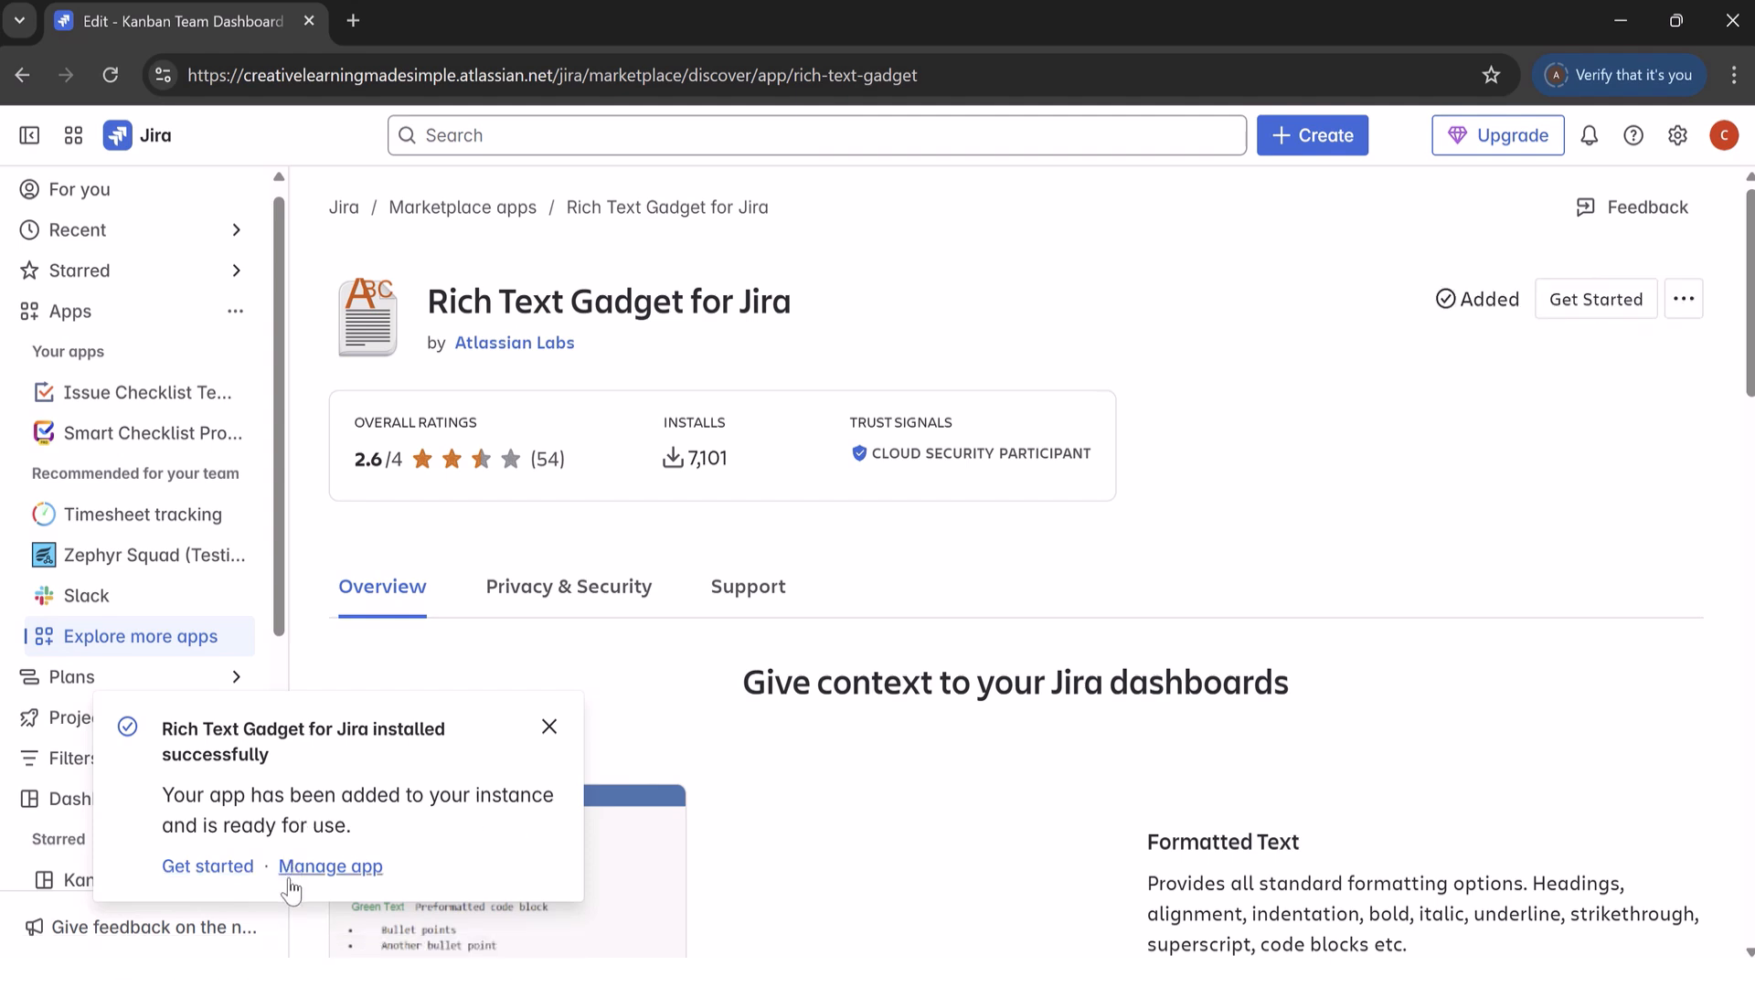
Step: View Rich Text Gadget for Jira on the app management page, and return to the Marketplace page and reload it
{"action": "left_click", "coordinate": [316, 869]}
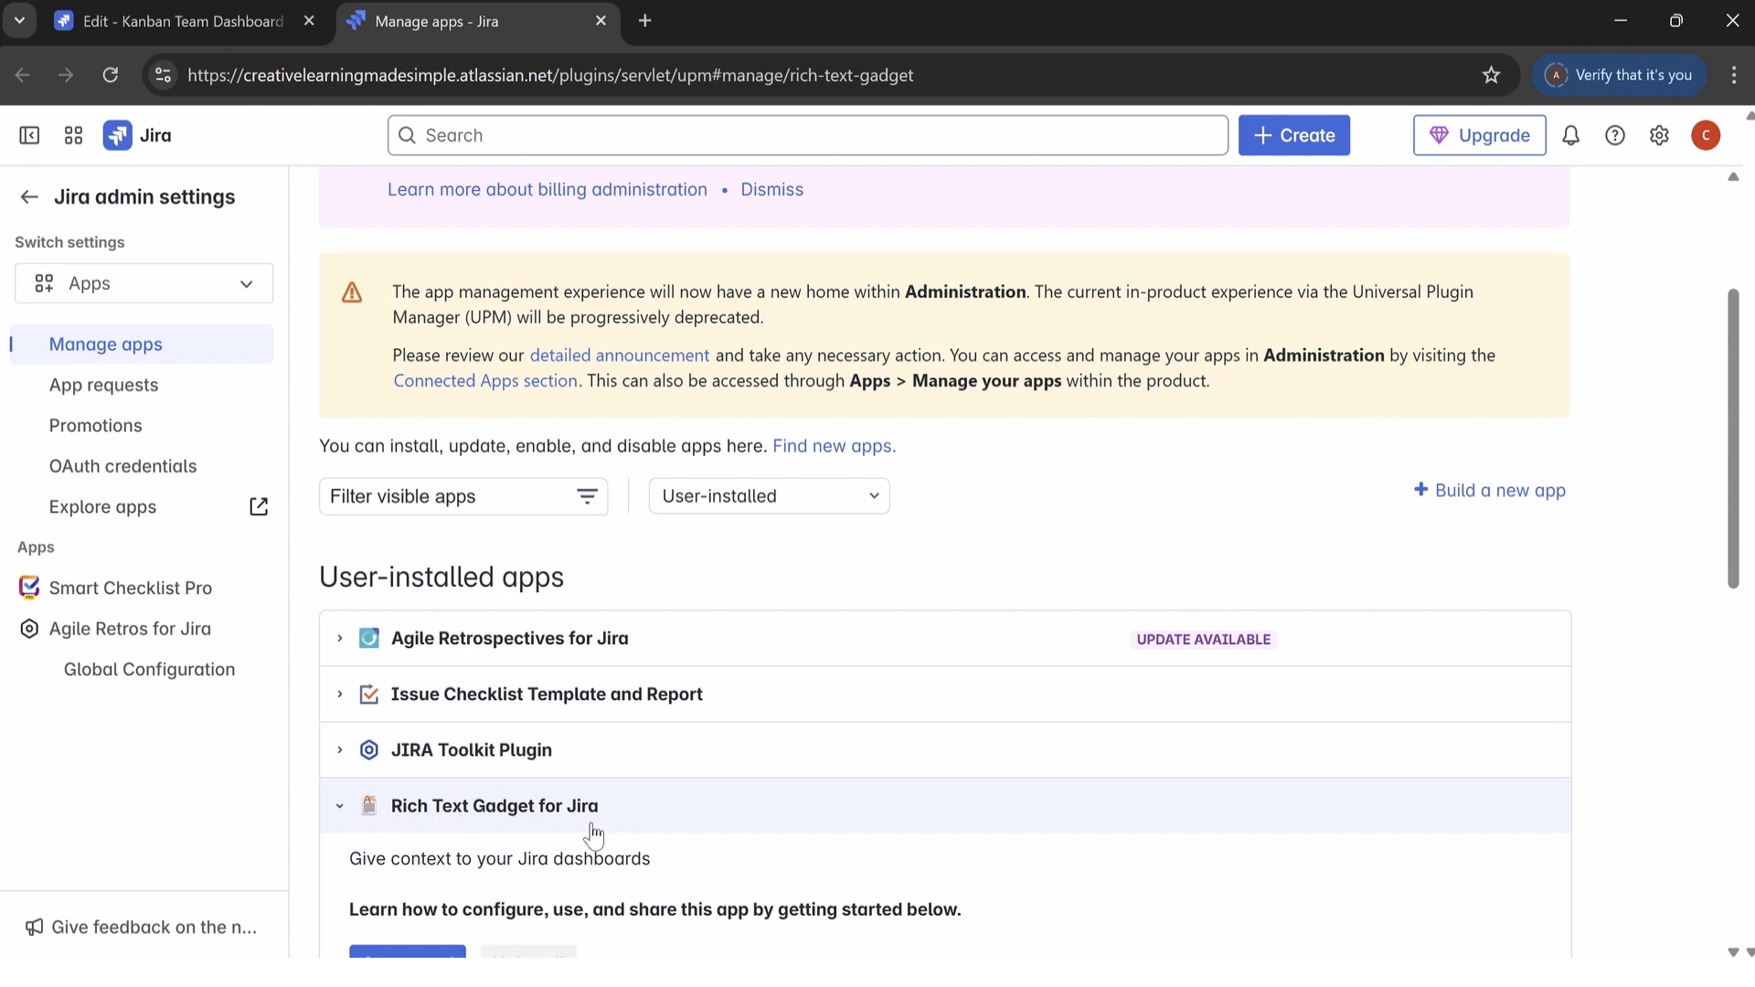
{"action": "left_click", "coordinate": [159, 19]}
{"action": "left_click", "coordinate": [110, 75]}
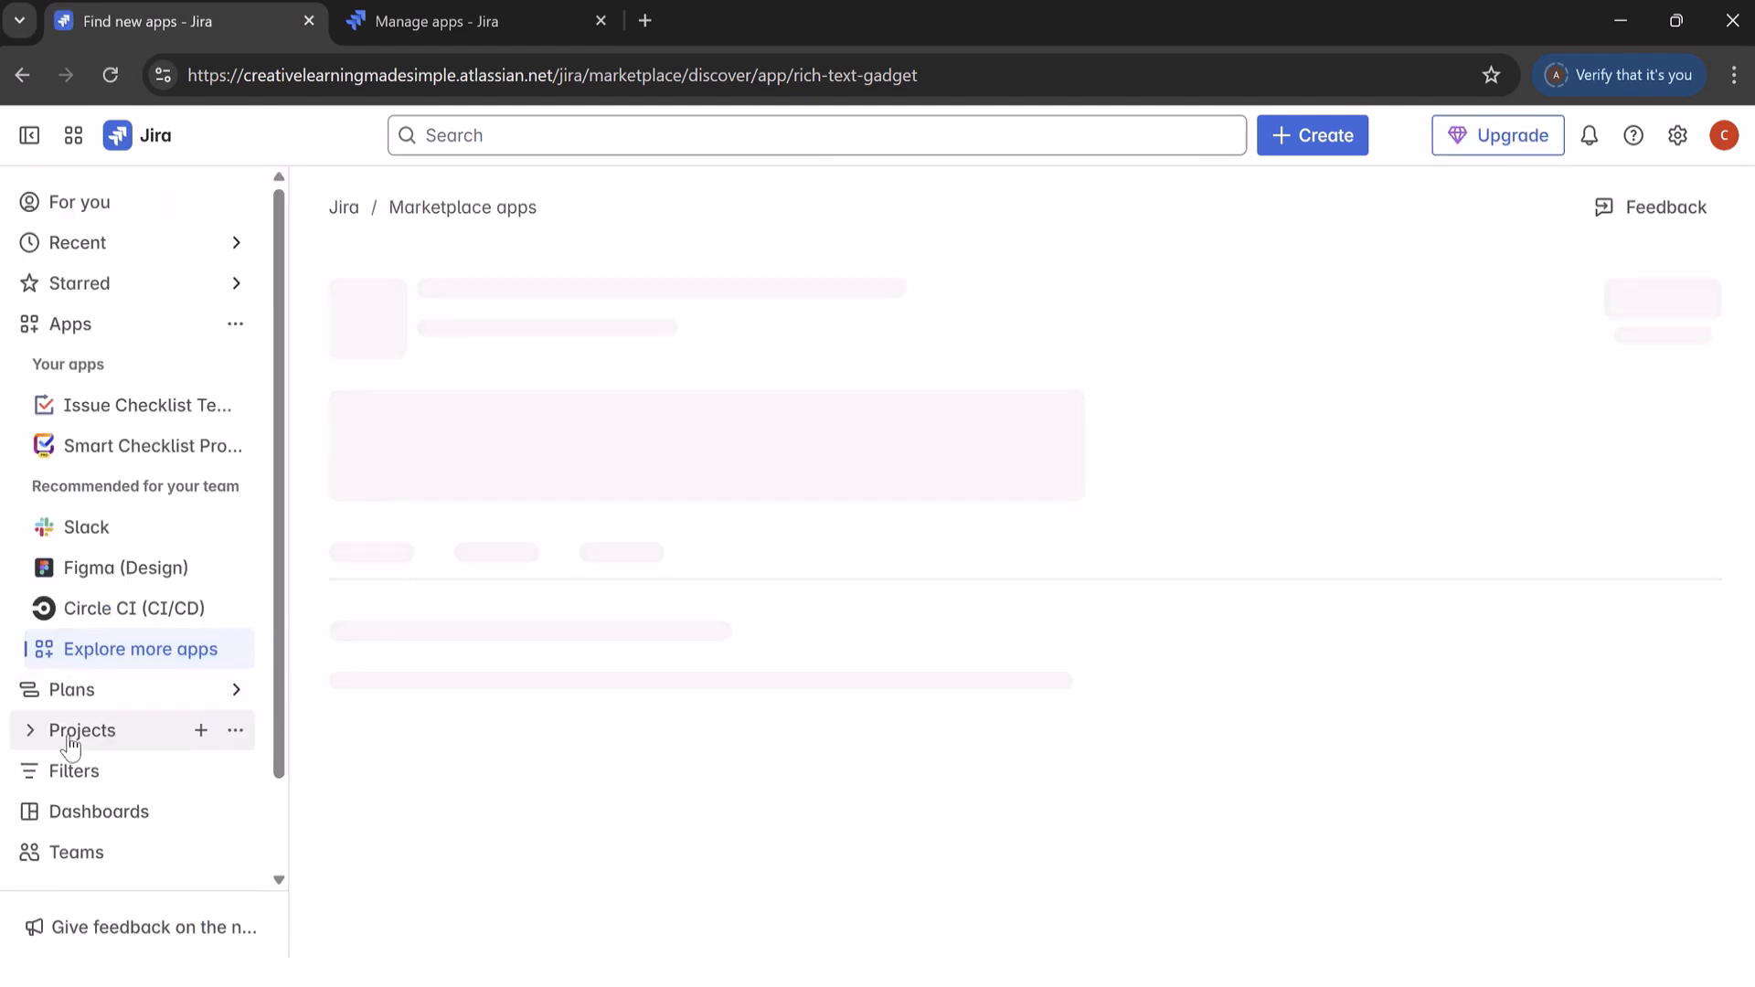
Step: Check the apps listed in the KanbanDoD project settings again and leave the settings
{"action": "left_click", "coordinate": [35, 737]}
{"action": "scroll", "coordinate": [274, 640], "scroll_direction": "down", "scroll_amount": 2}
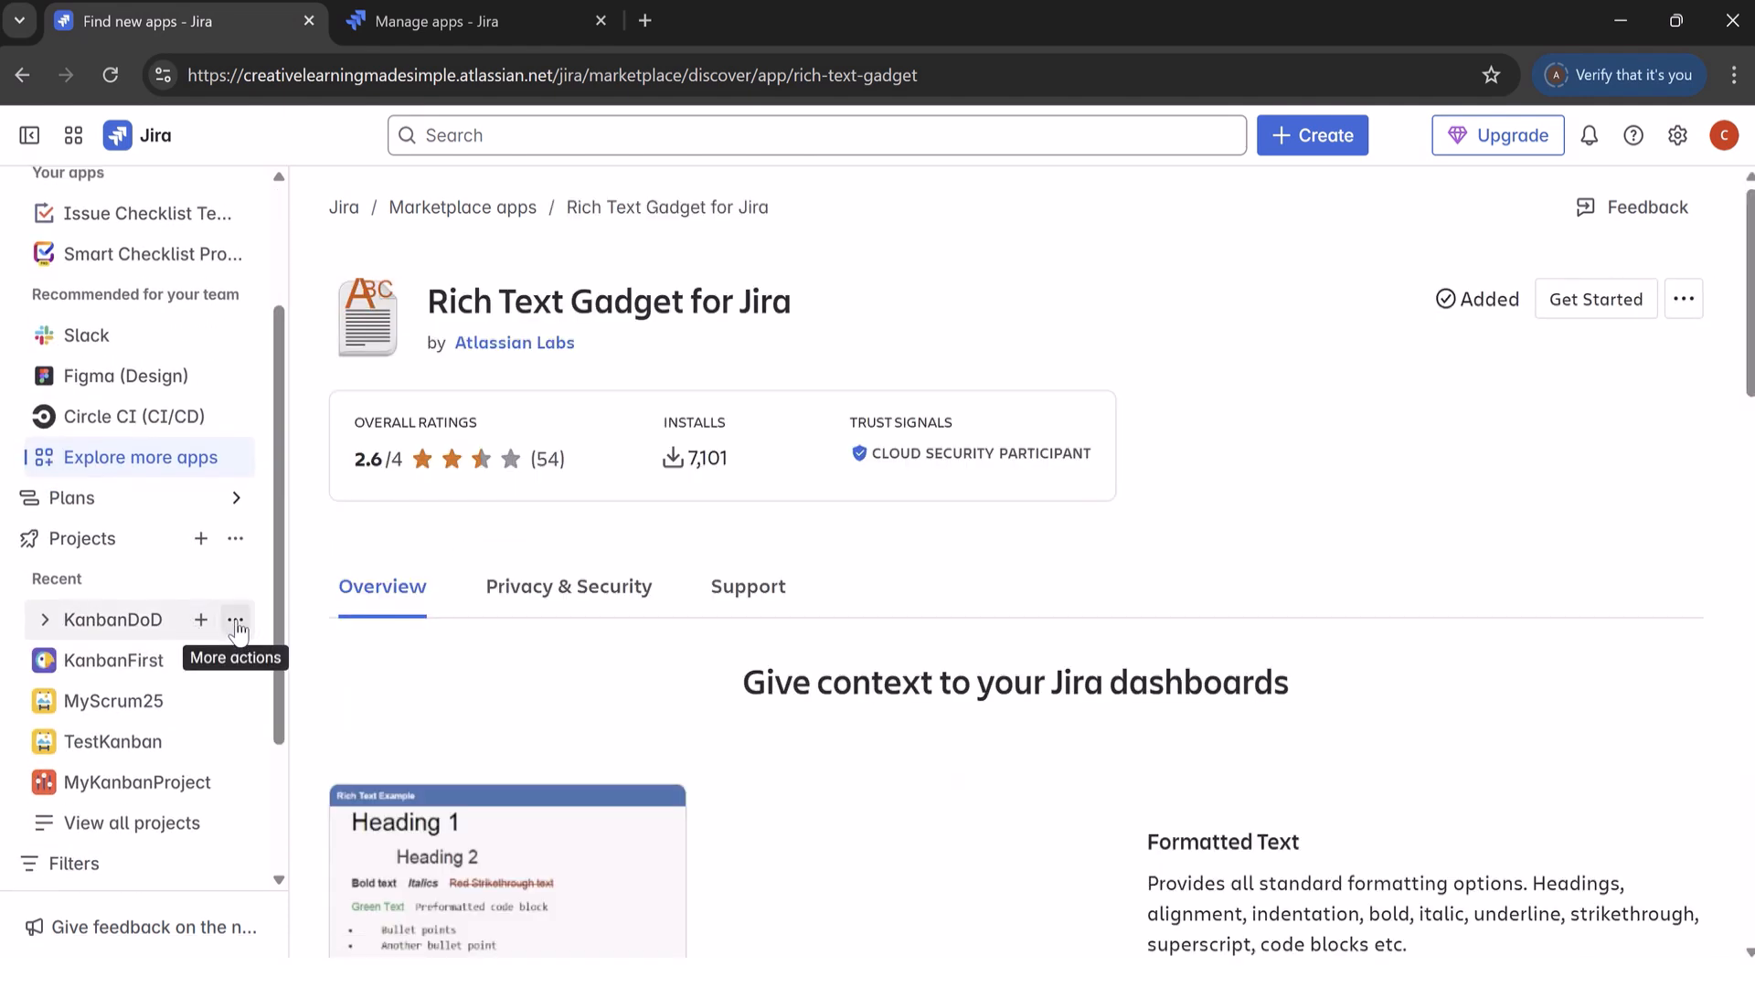
{"action": "left_click", "coordinate": [236, 623]}
{"action": "left_click", "coordinate": [349, 783]}
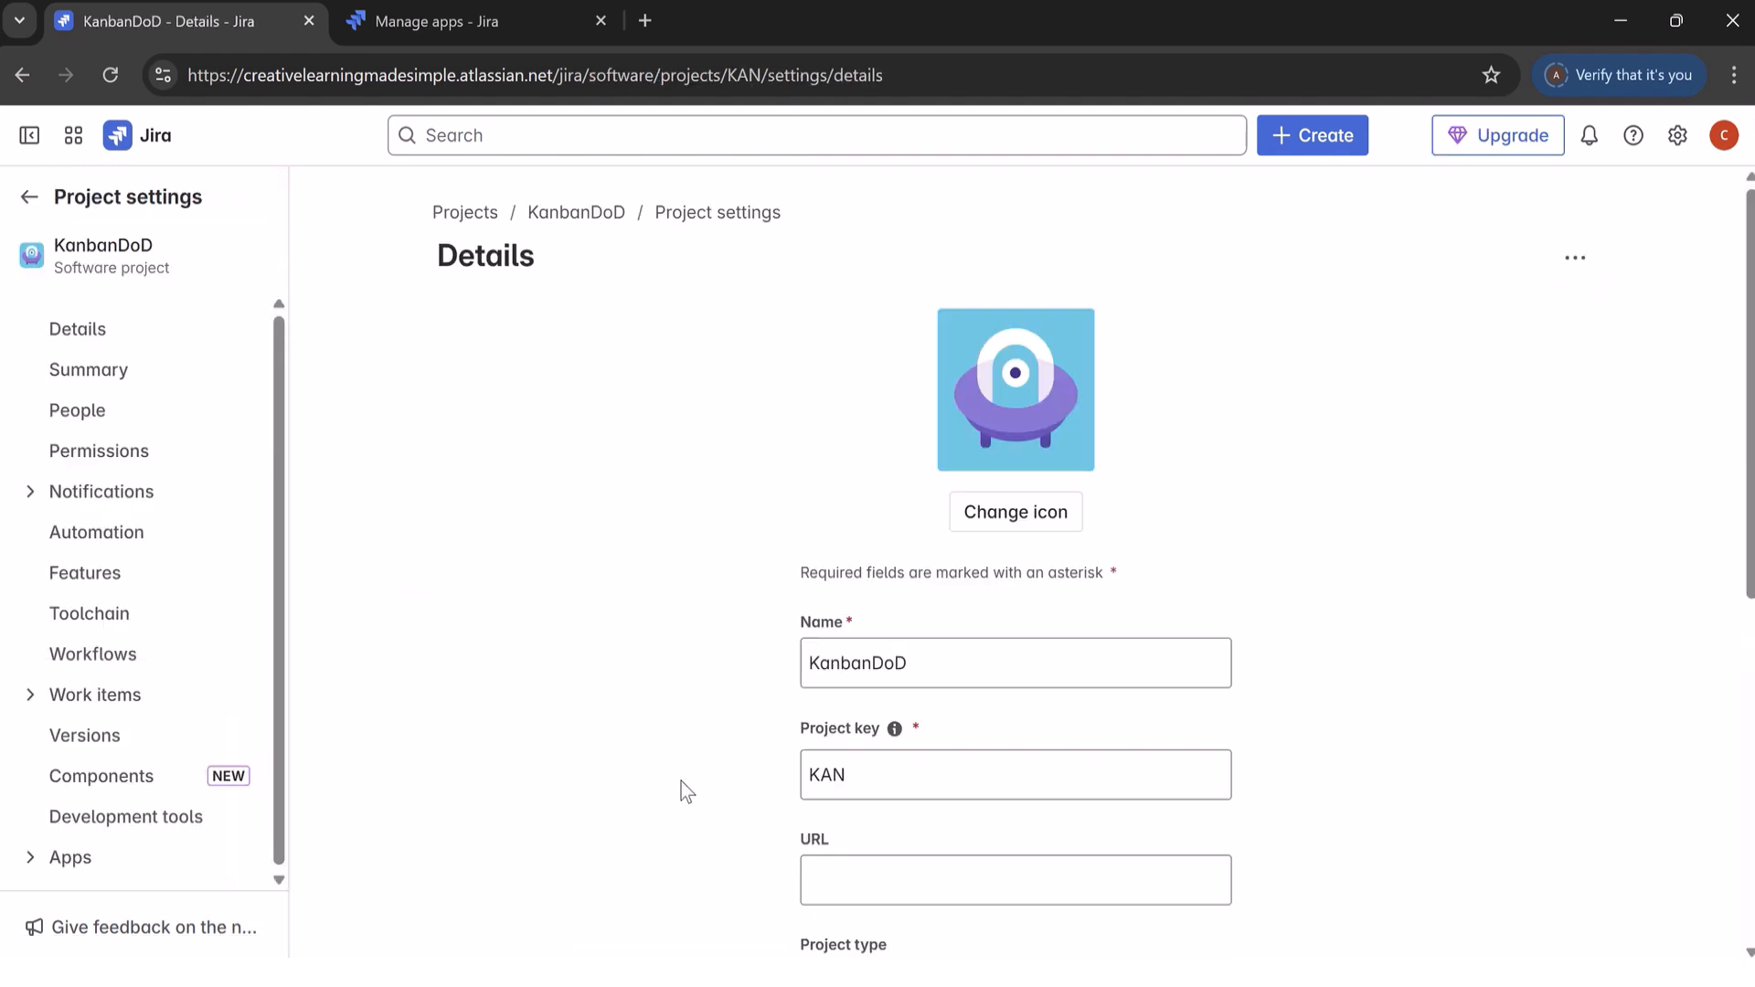
{"action": "left_click", "coordinate": [239, 859]}
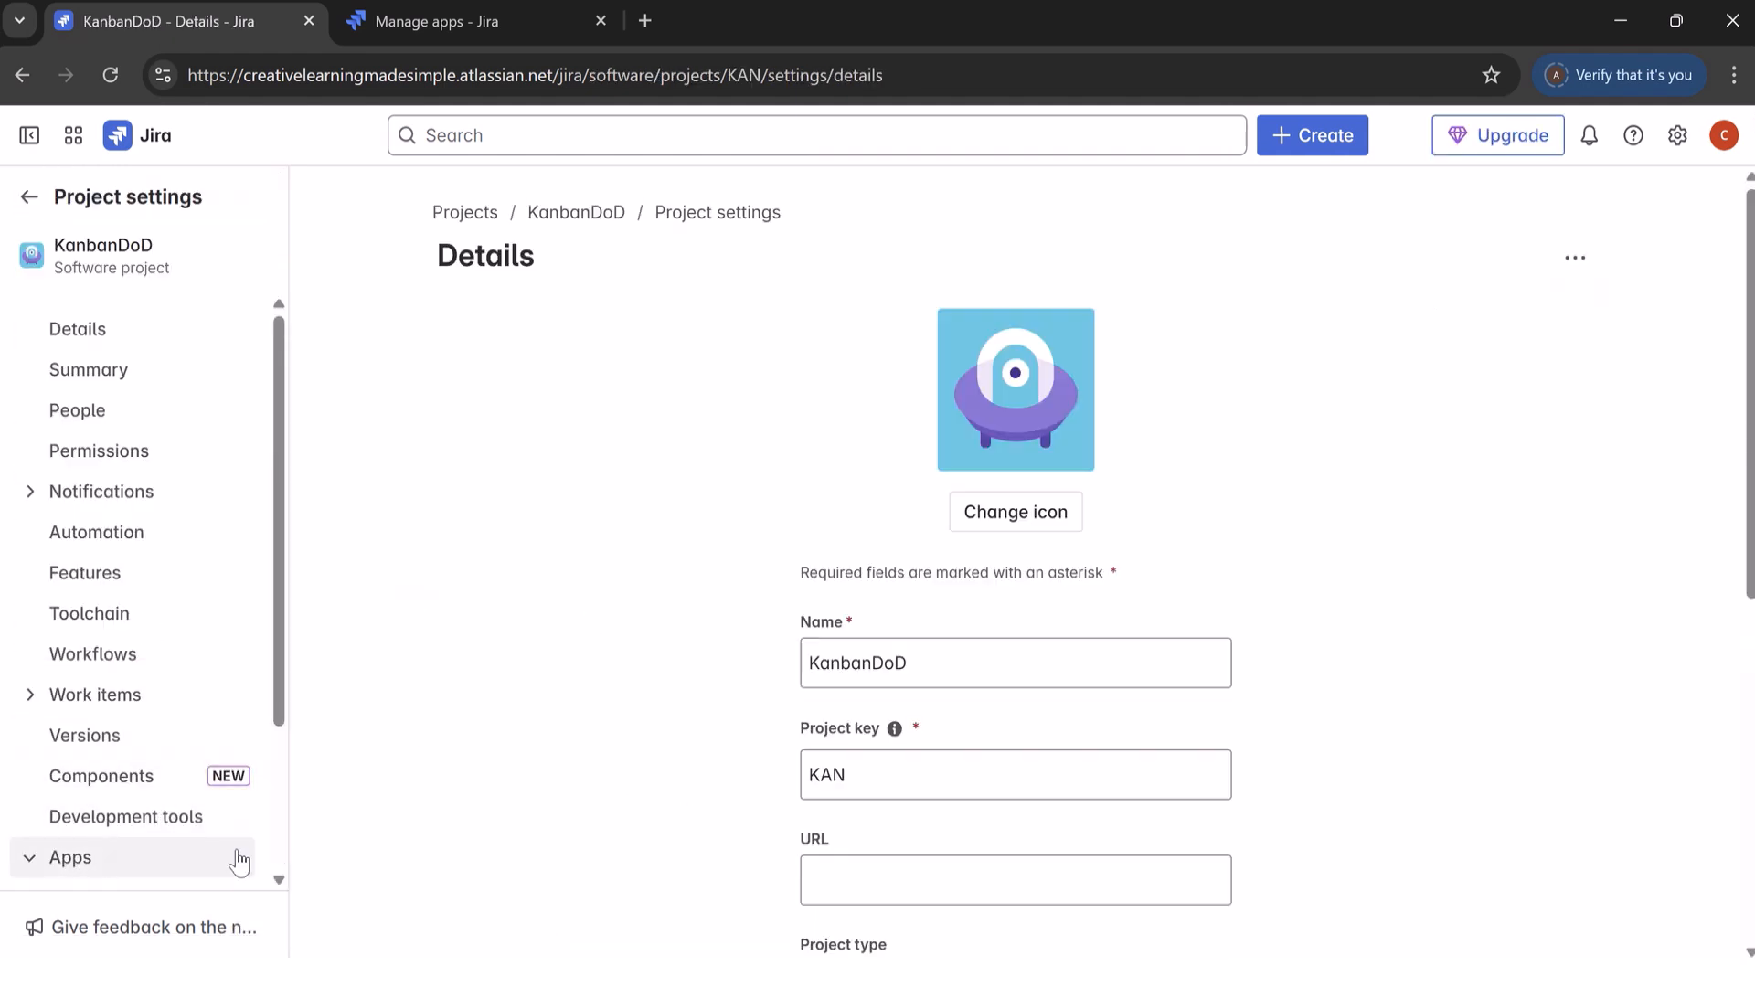
{"action": "left_click_drag", "start_coordinate": [274, 704], "coordinate": [274, 864]}
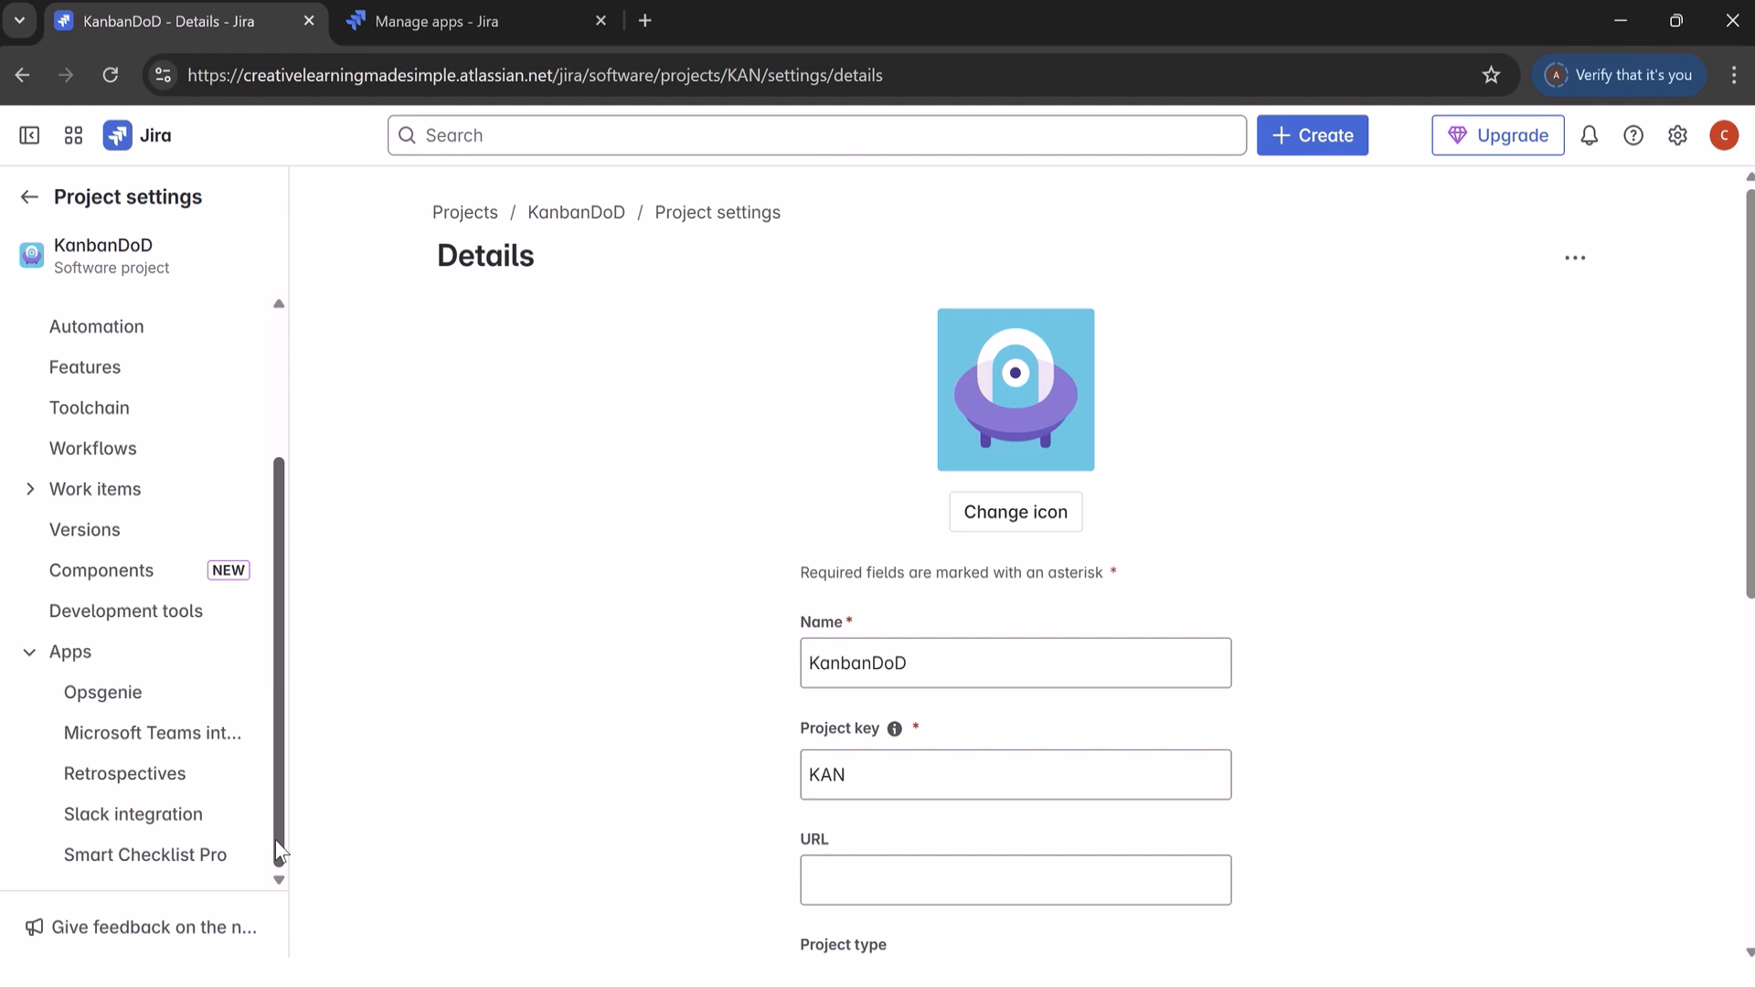
{"action": "left_click", "coordinate": [29, 196]}
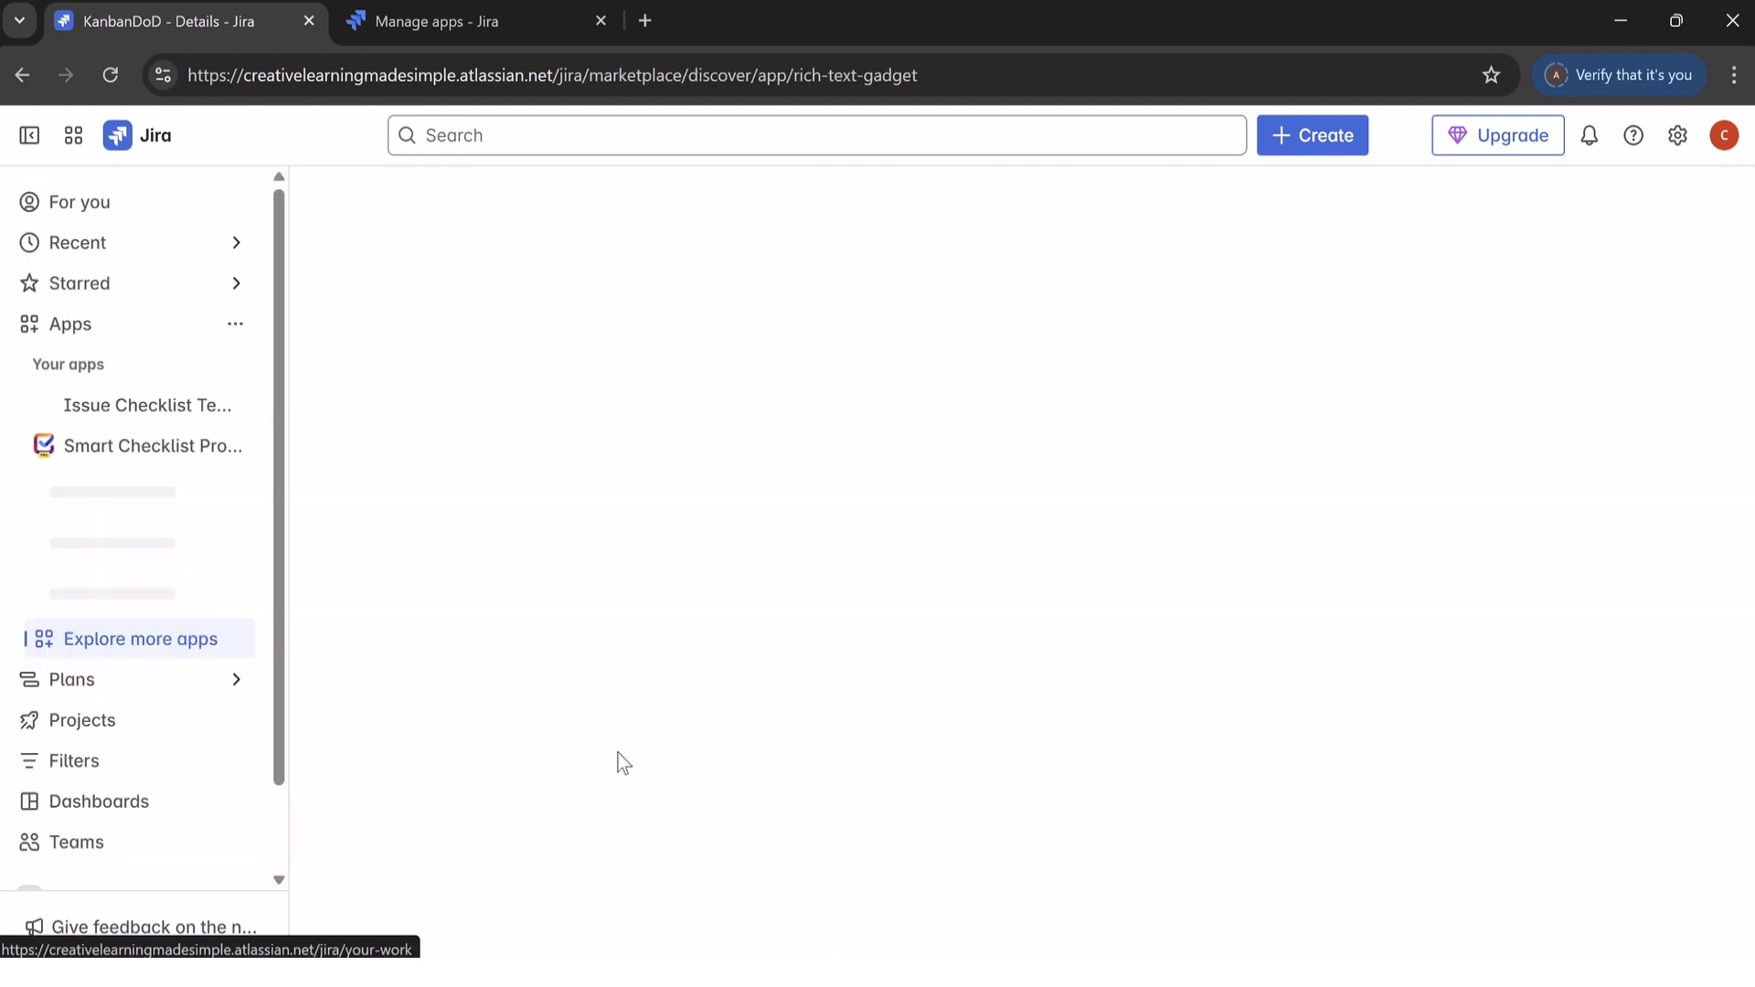
Step: Open the starred Kanban Team Dashboard and put it into edit mode
{"action": "left_click", "coordinate": [31, 818]}
{"action": "left_click_drag", "start_coordinate": [274, 607], "coordinate": [282, 717]}
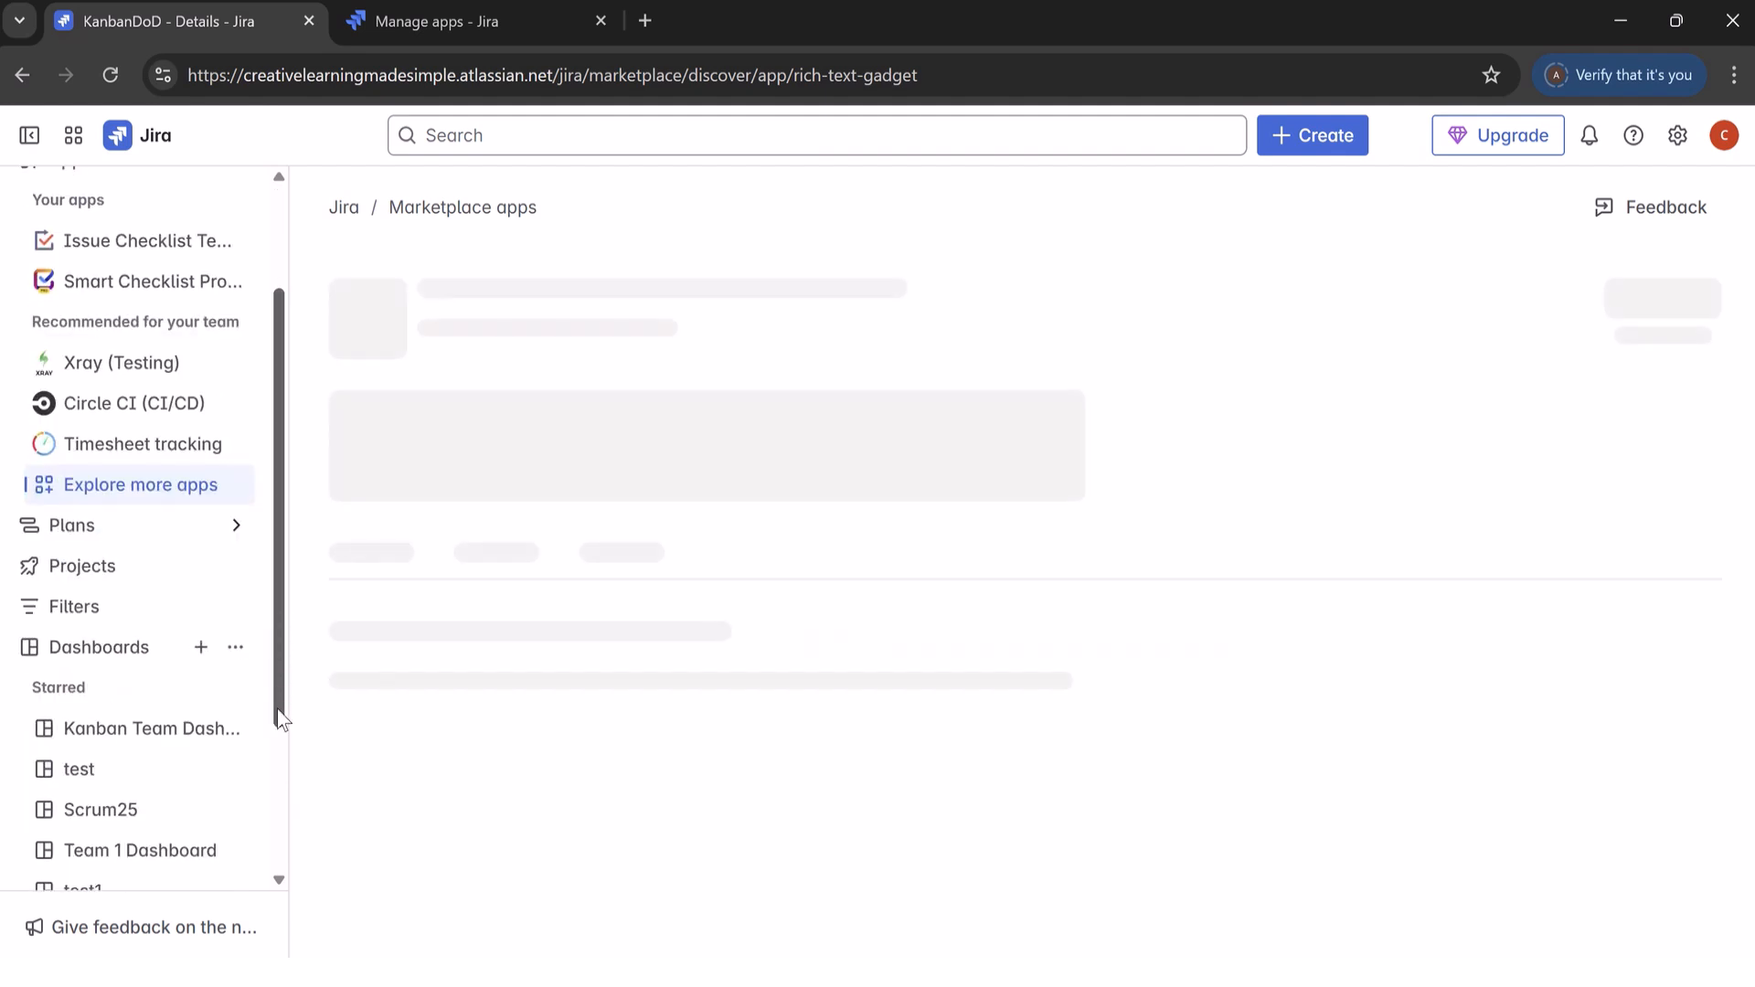
{"action": "scroll", "coordinate": [211, 725], "scroll_direction": "down", "scroll_amount": 1}
{"action": "left_click", "coordinate": [137, 660]}
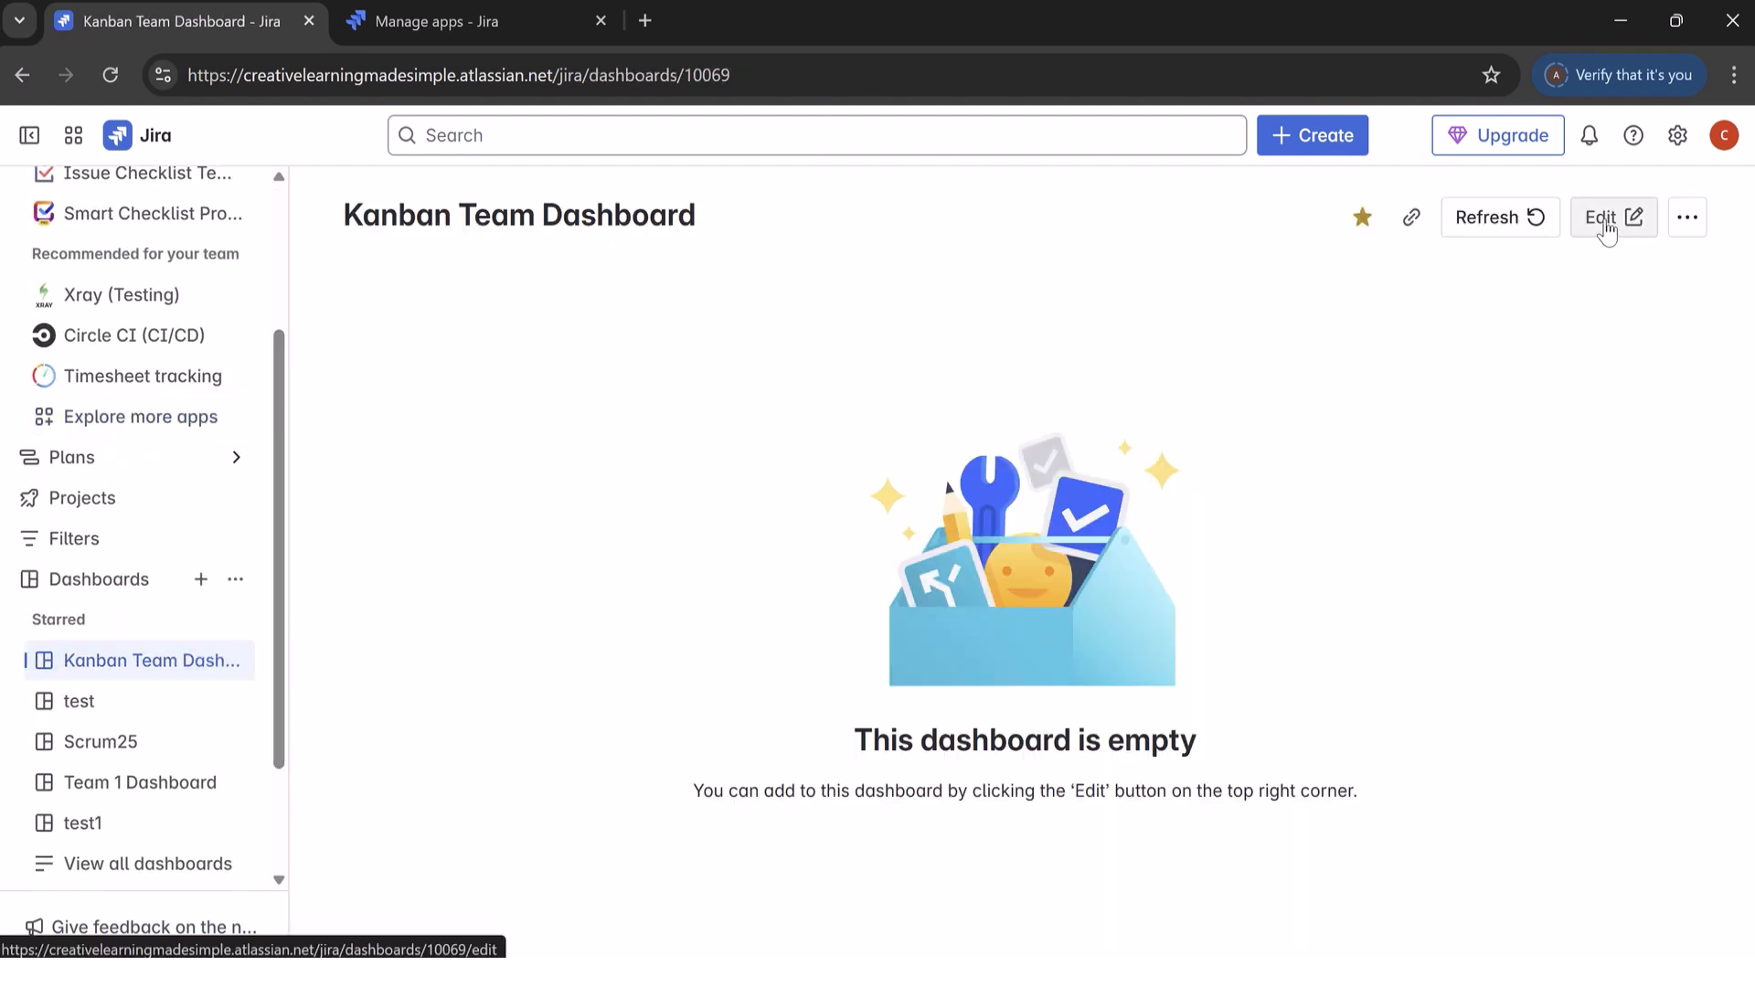
{"action": "left_click", "coordinate": [1688, 217]}
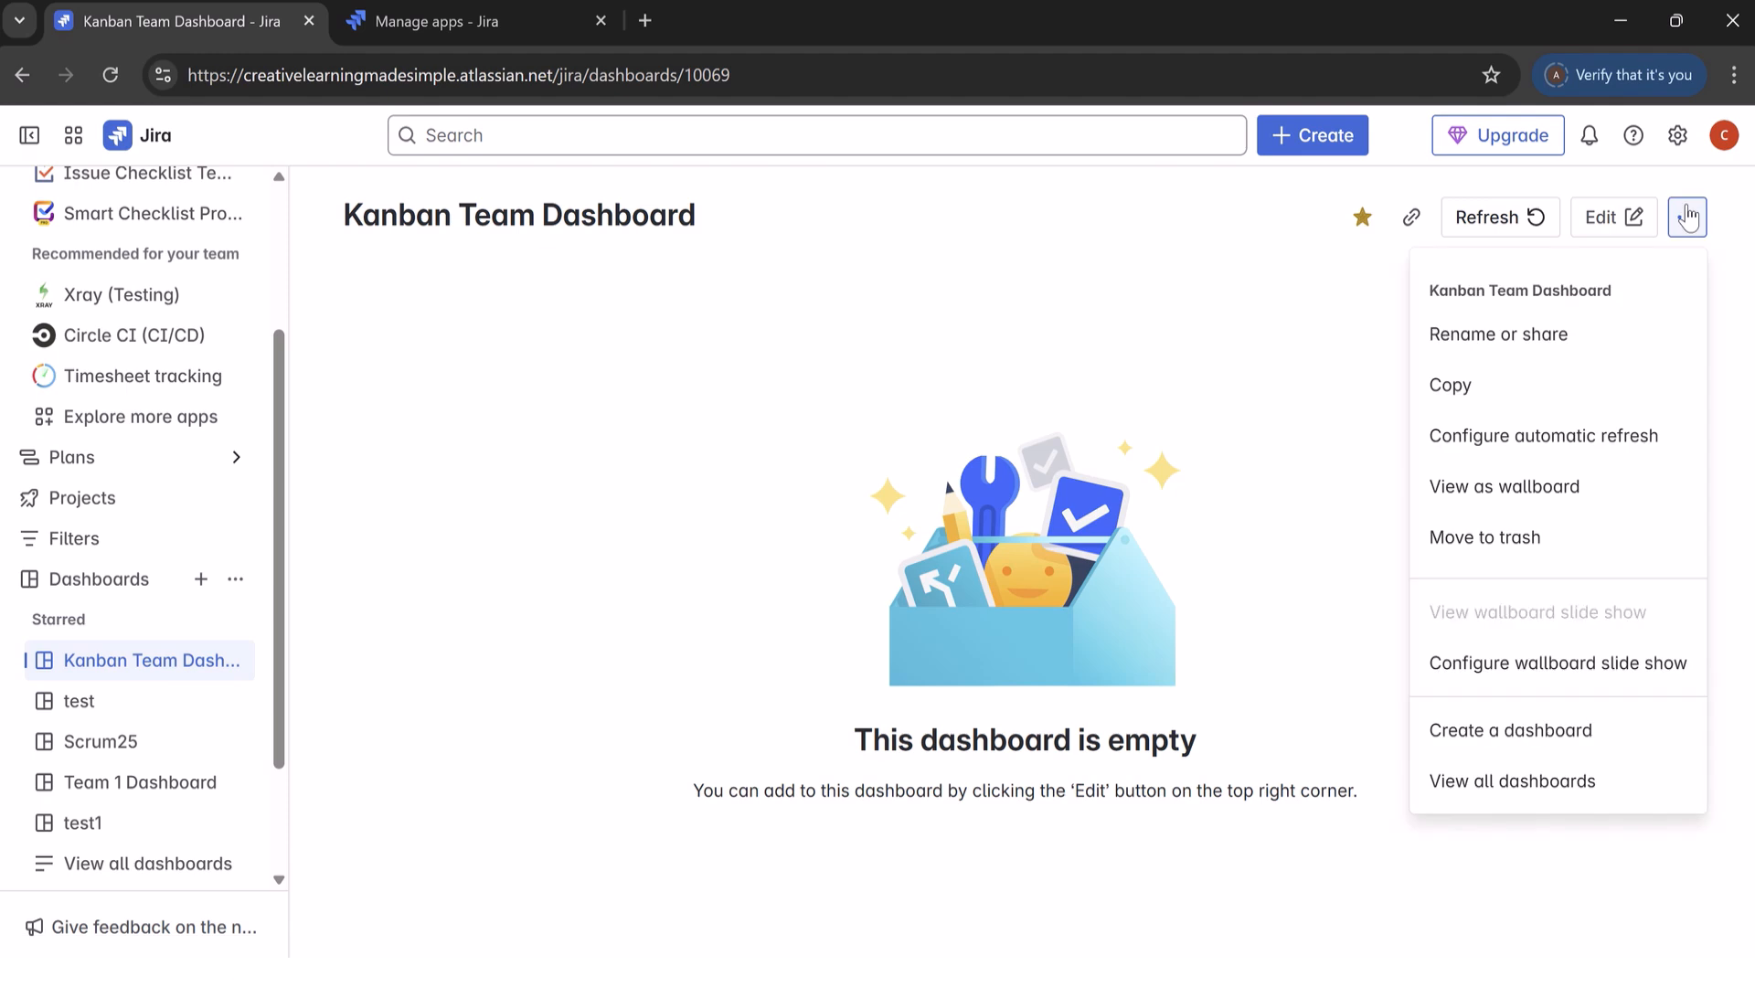
{"action": "left_click", "coordinate": [1611, 217]}
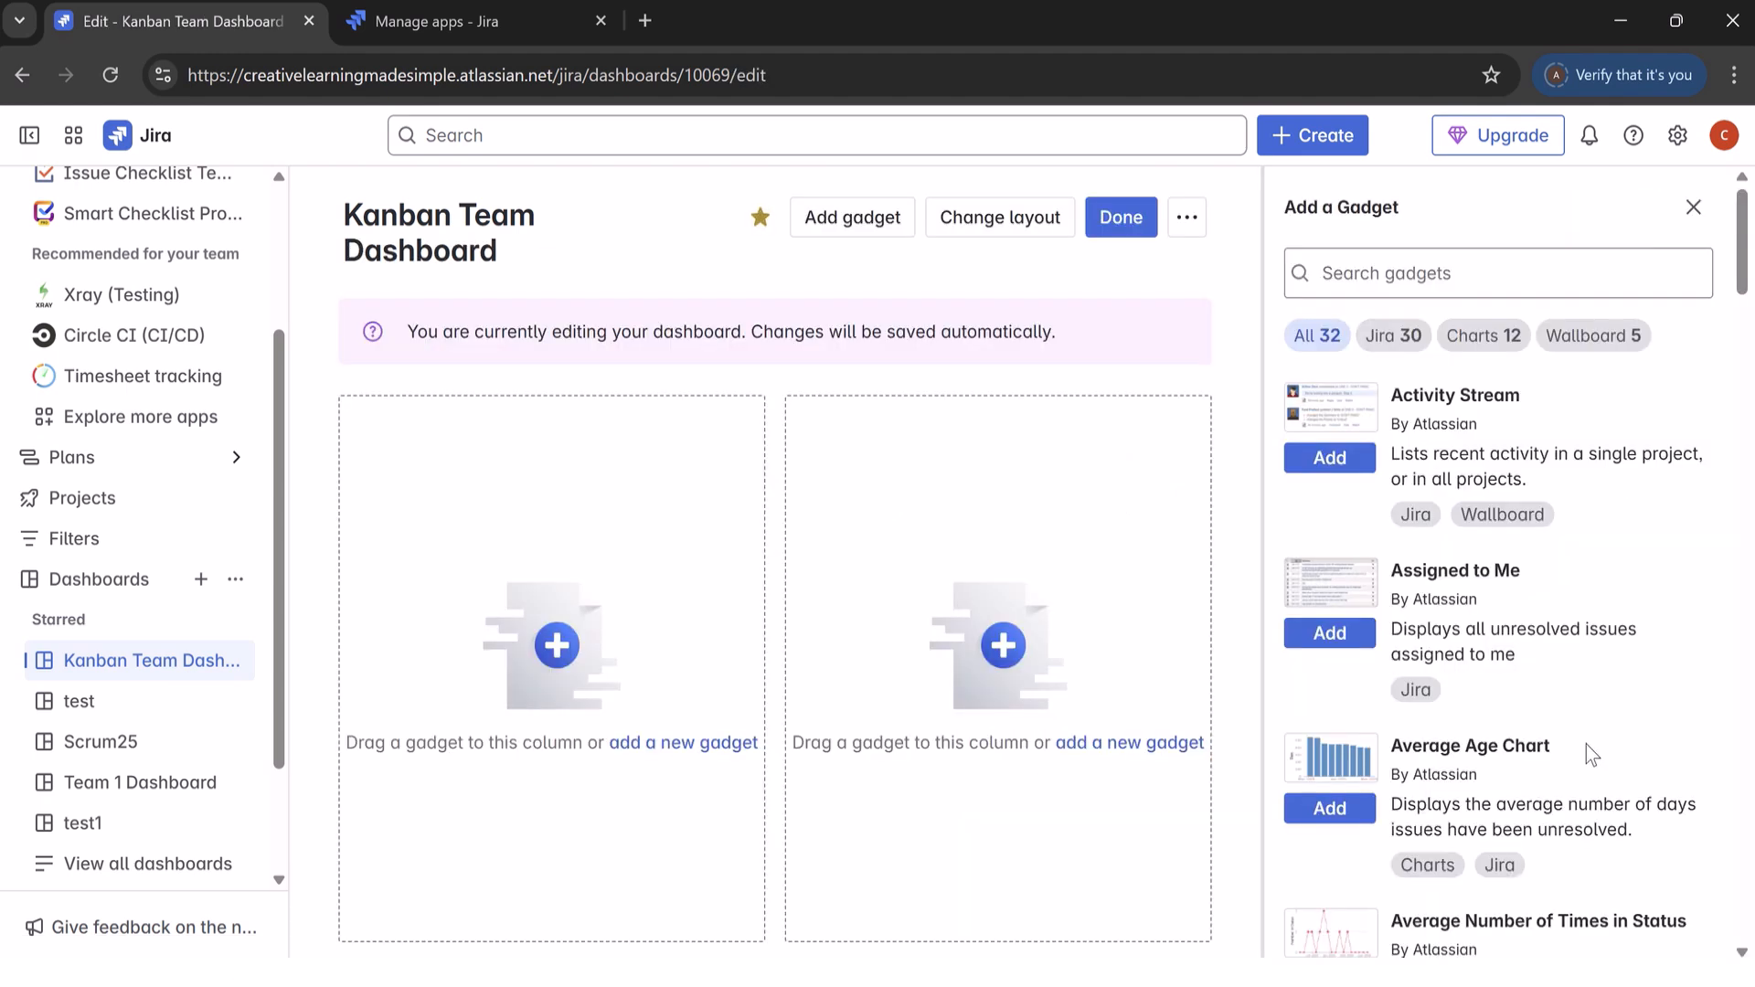
Step: Search the dashboard gadgets for "rich" and add the Rich Text Gadget to the dashboard
{"action": "left_click", "coordinate": [838, 220]}
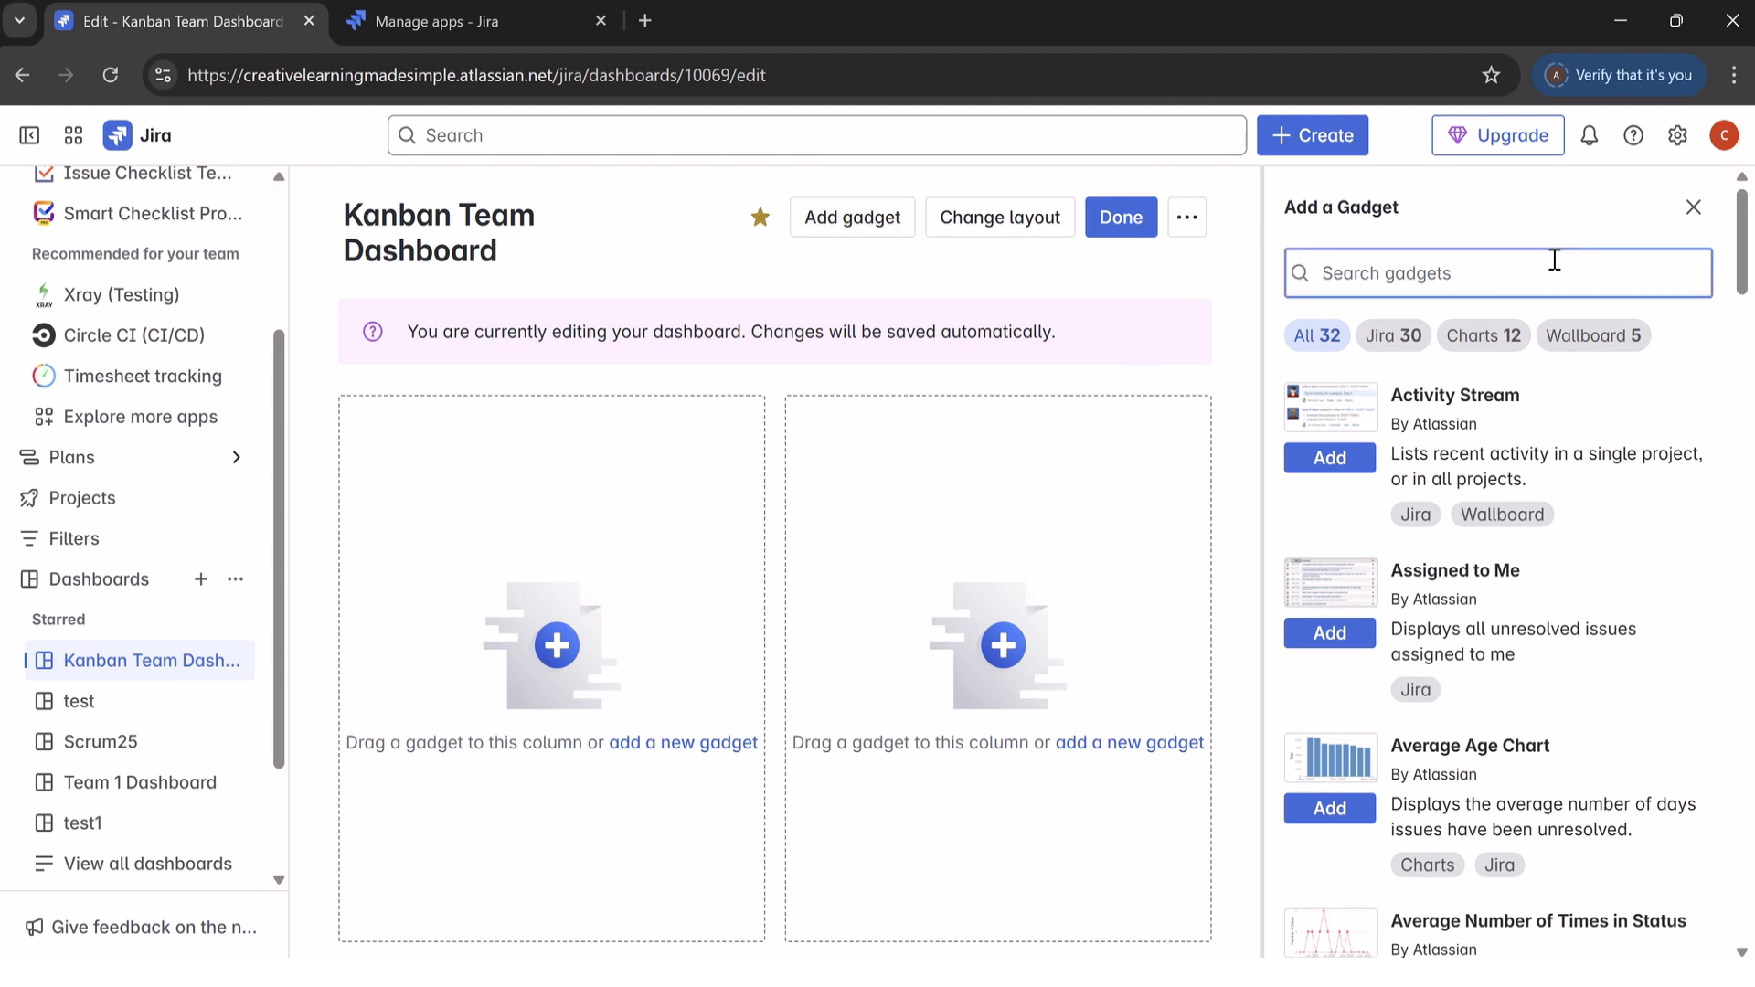
{"action": "type", "text": "rich"}
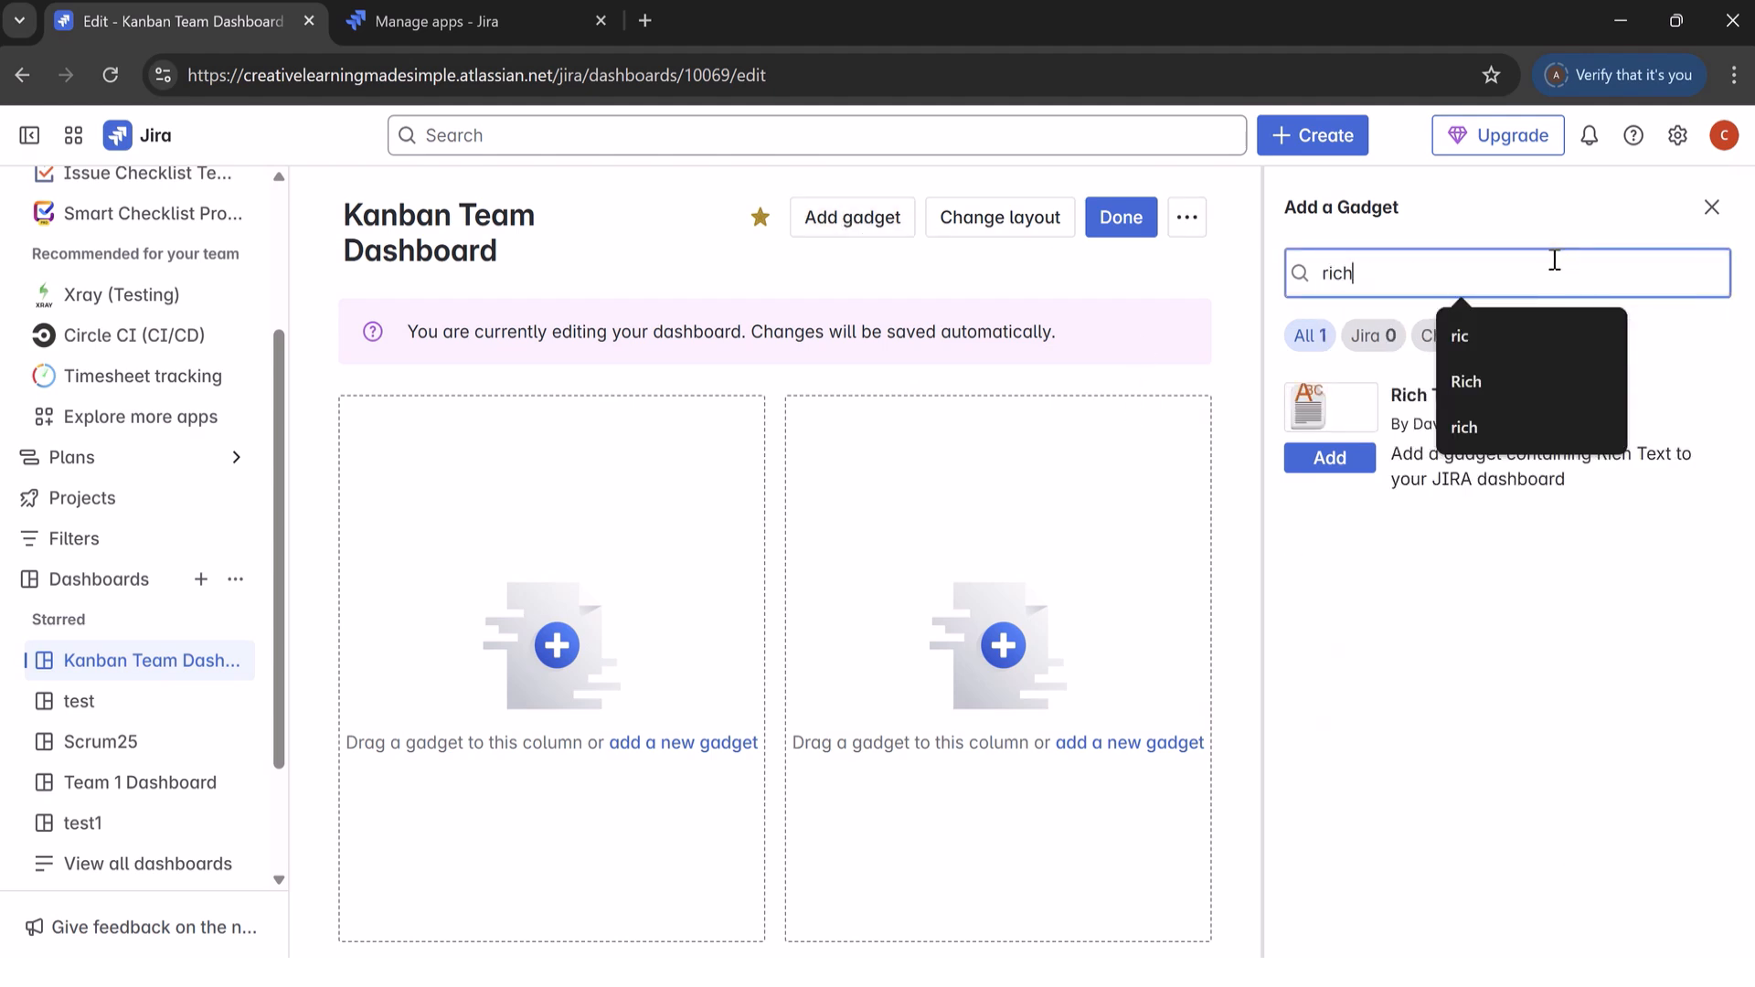
{"action": "left_click", "coordinate": [1475, 613]}
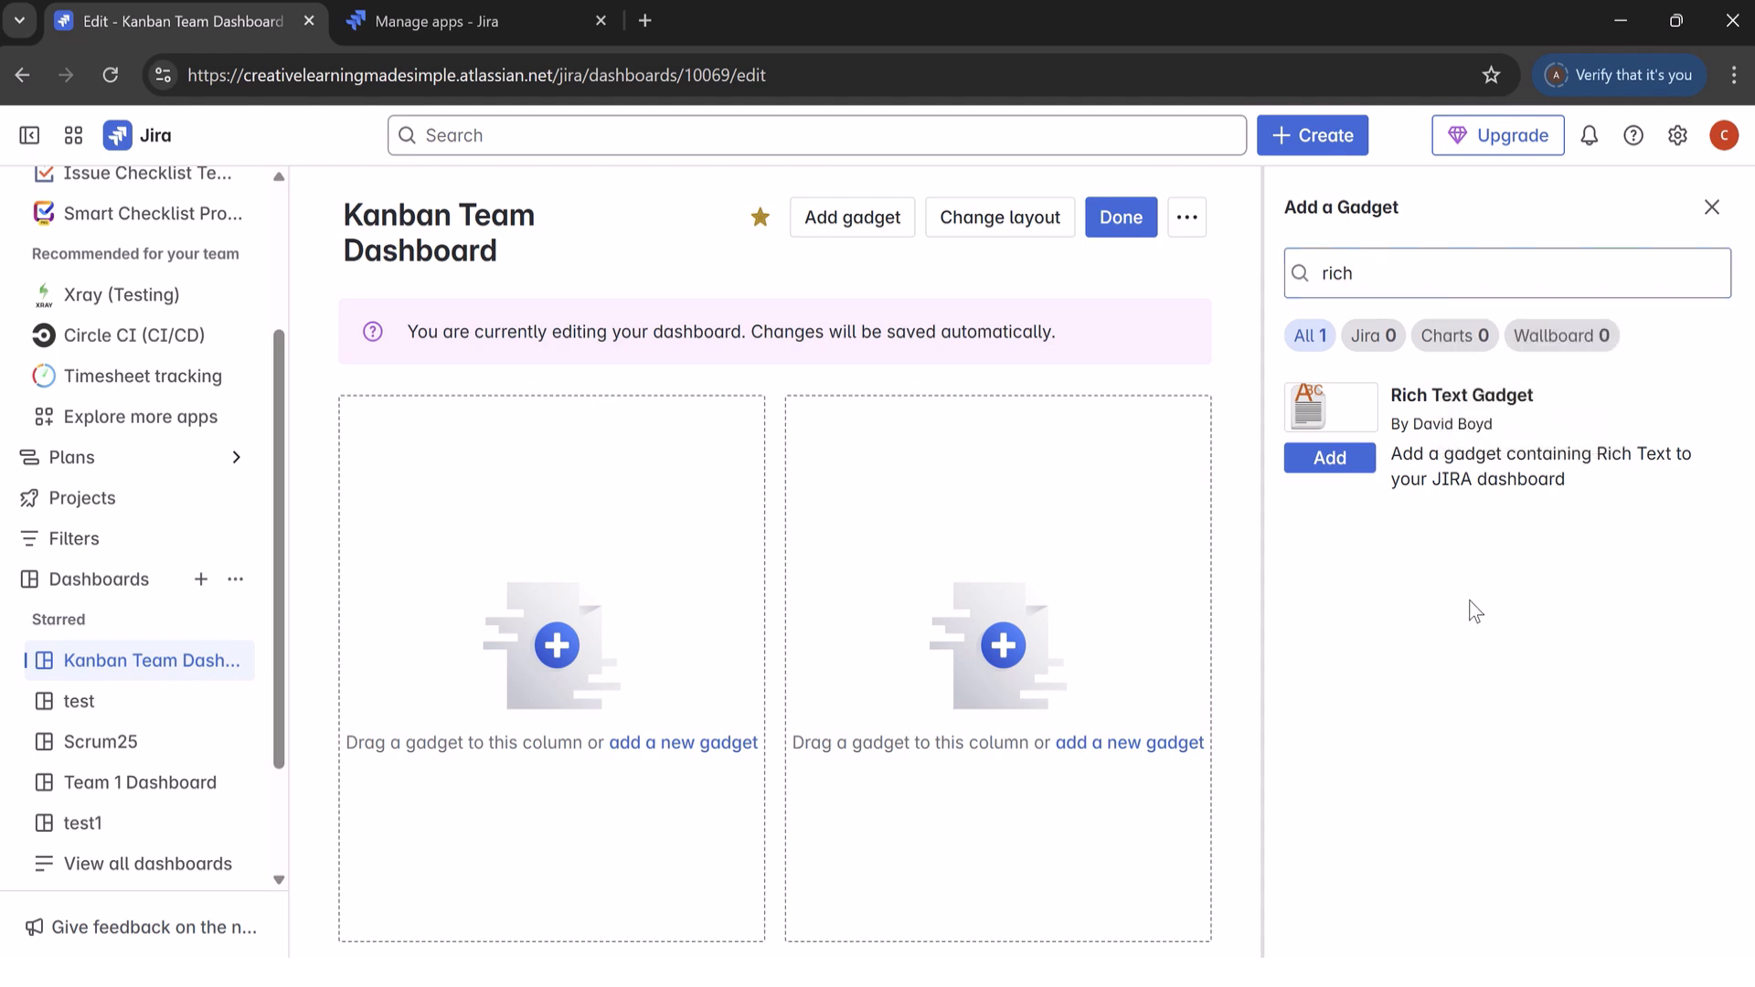
{"action": "left_click", "coordinate": [1341, 466]}
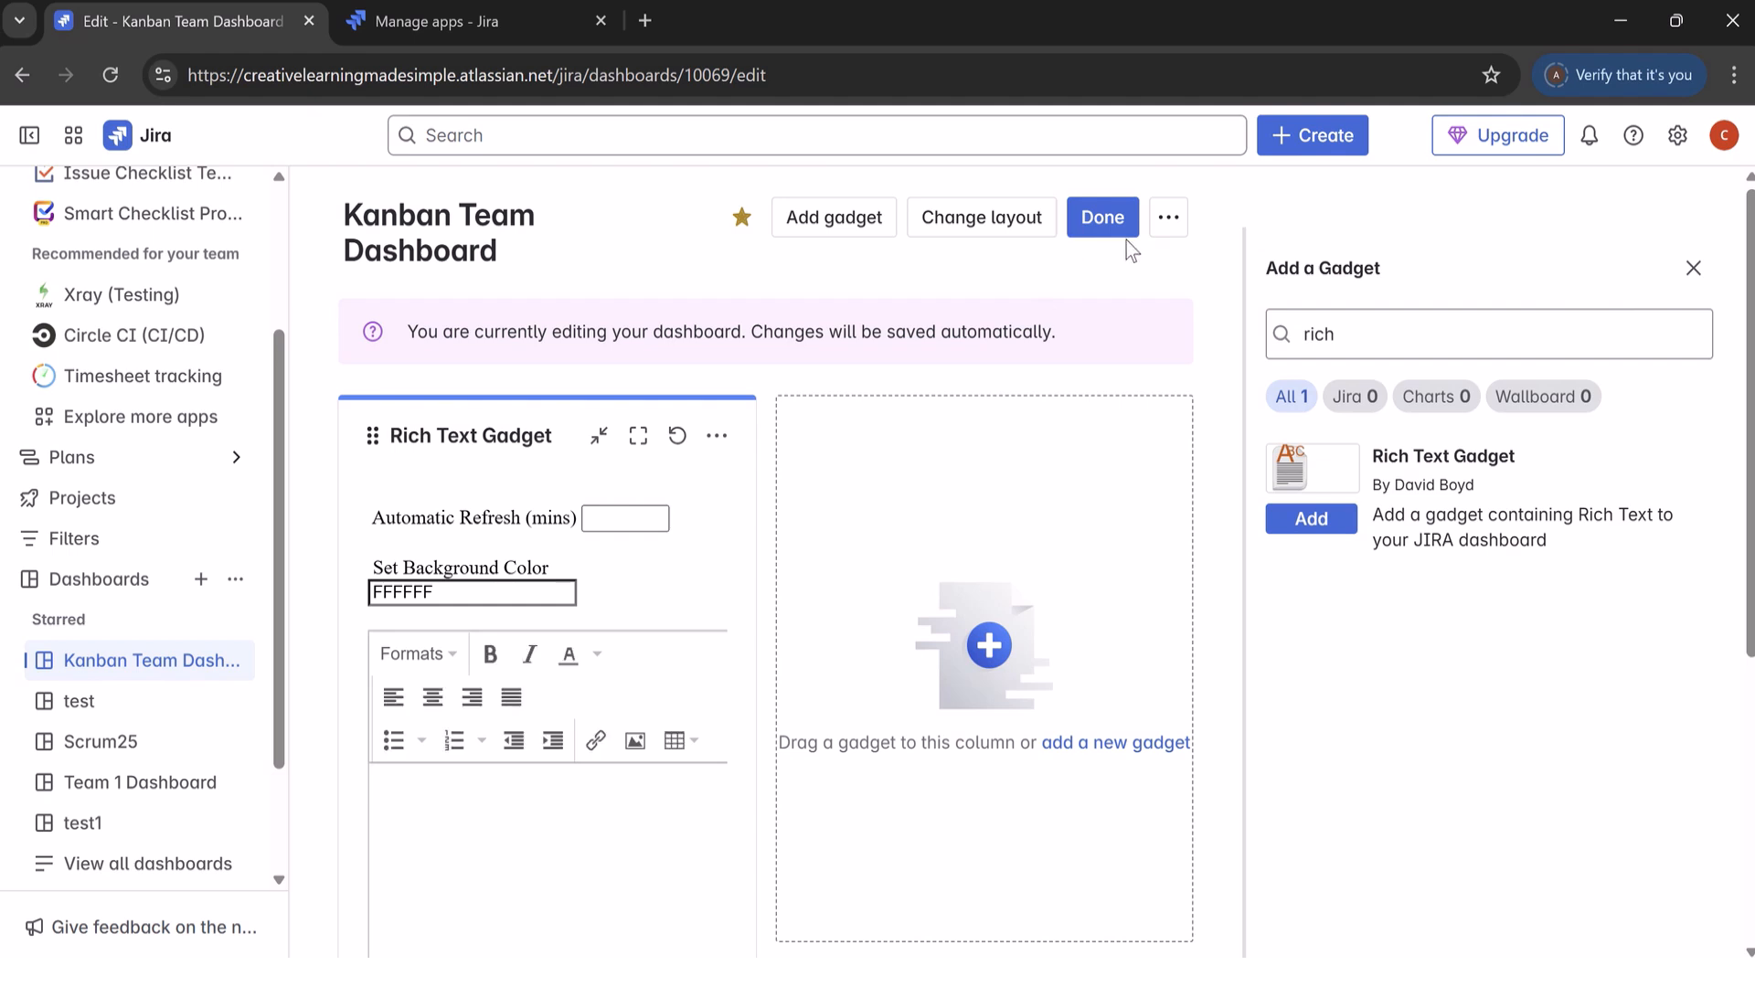
Step: Enter "Definition of Done" as the first line of the Rich Text Gadget's text
{"action": "scroll", "coordinate": [421, 592], "scroll_direction": "down", "scroll_amount": 3}
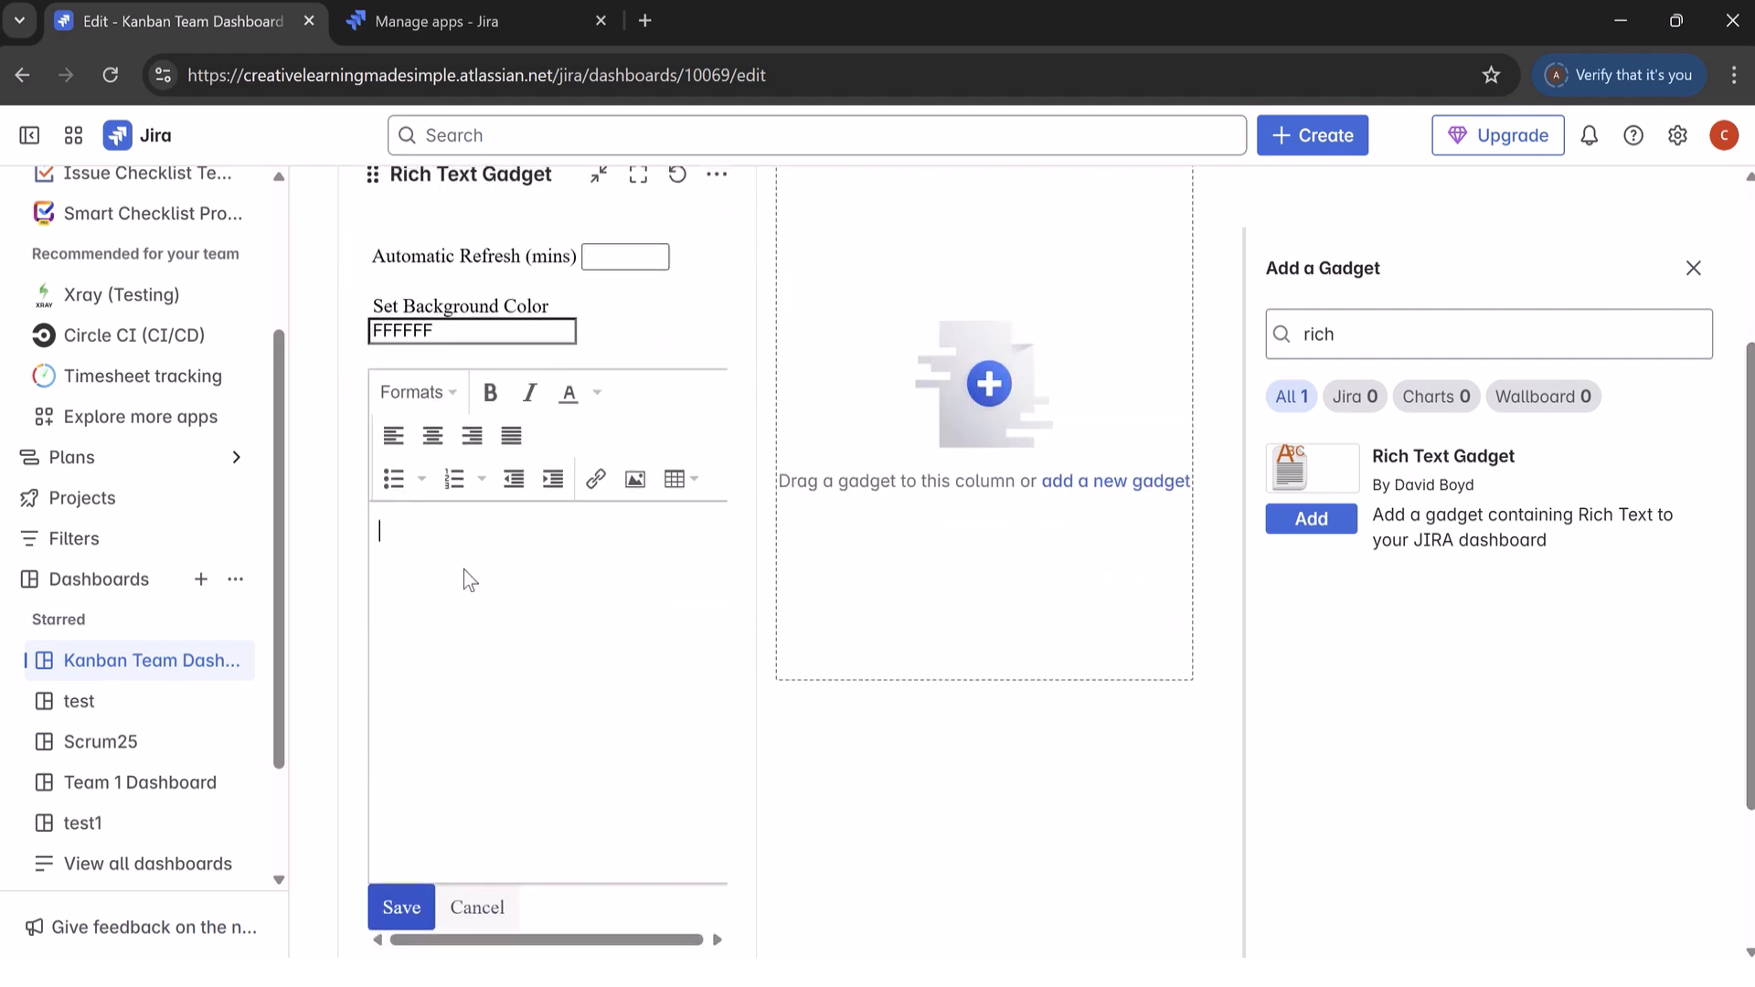
{"action": "type", "text": "Definition of Done"}
{"action": "key", "text": "Return"}
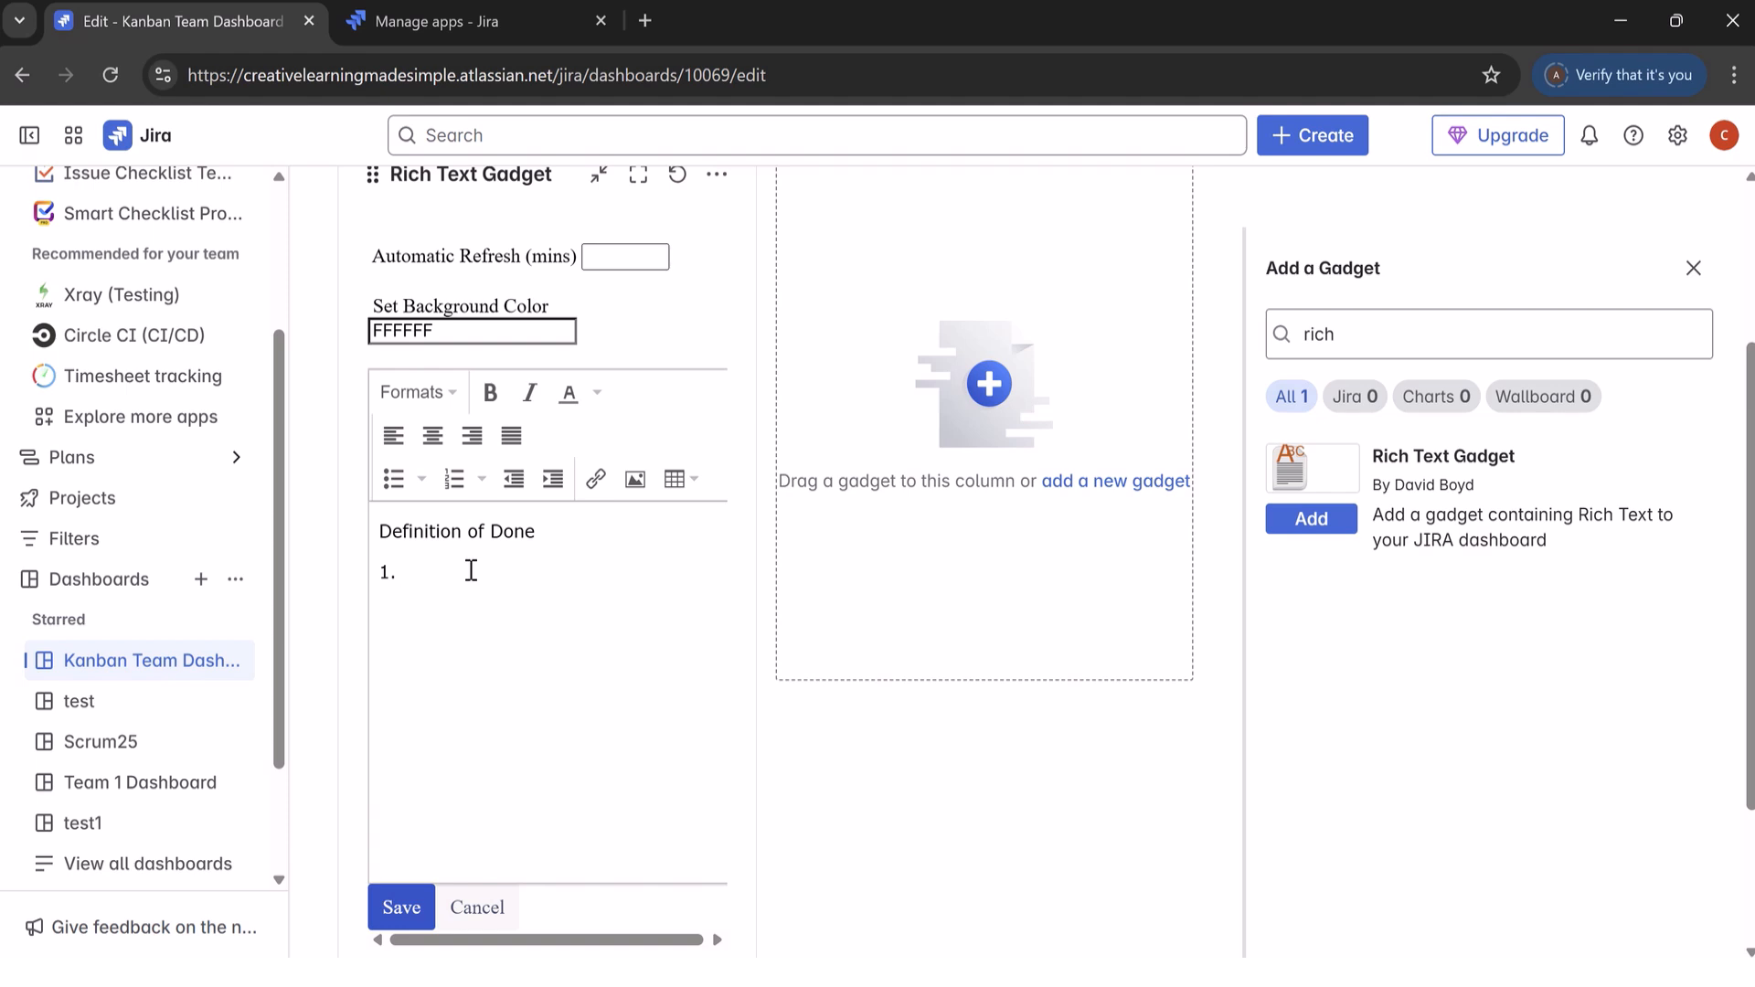
Step: Add "Code is implemented for all AC" as item 1 of a numbered list below the Definition of Done line
{"action": "type", "text": "Code is implemented for all AC"}
{"action": "key", "text": "Return"}
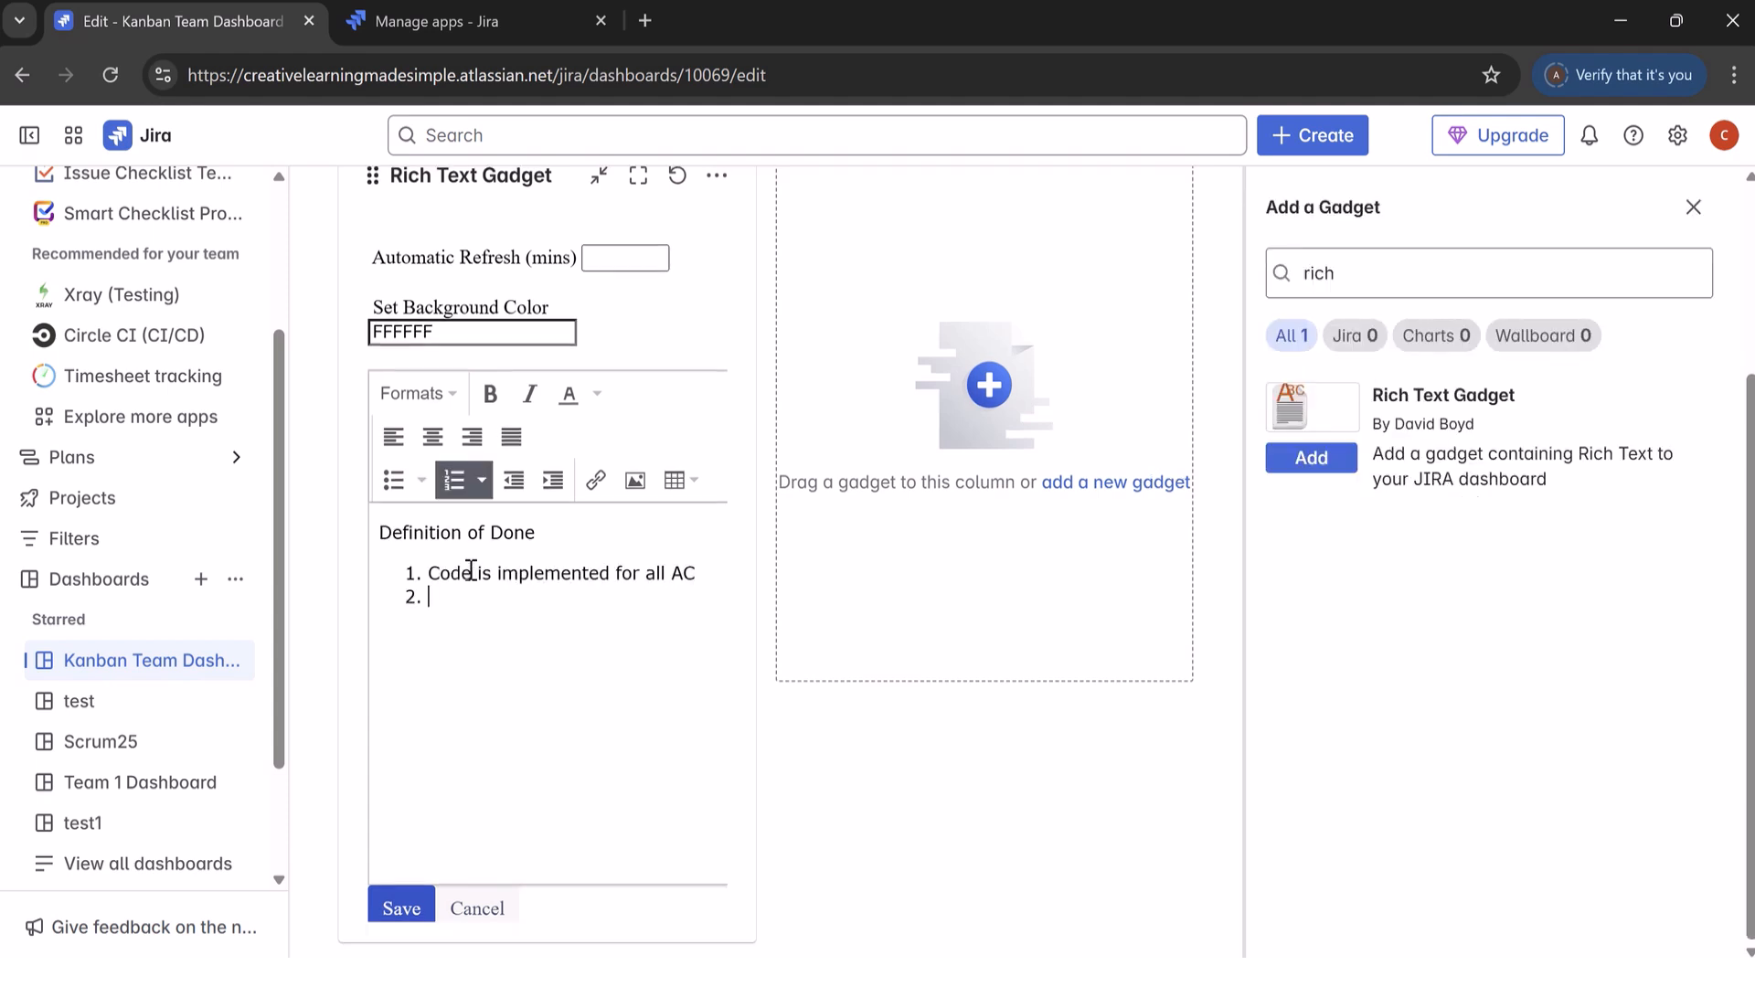
Step: Add "Unit Testing is done" and "Code is Reviewed" as items 2 and 3 of the Definition of Done list
{"action": "type", "text": "Unit Testing is done"}
{"action": "key", "text": "Return"}
{"action": "type", "text": "Code is Reviewed"}
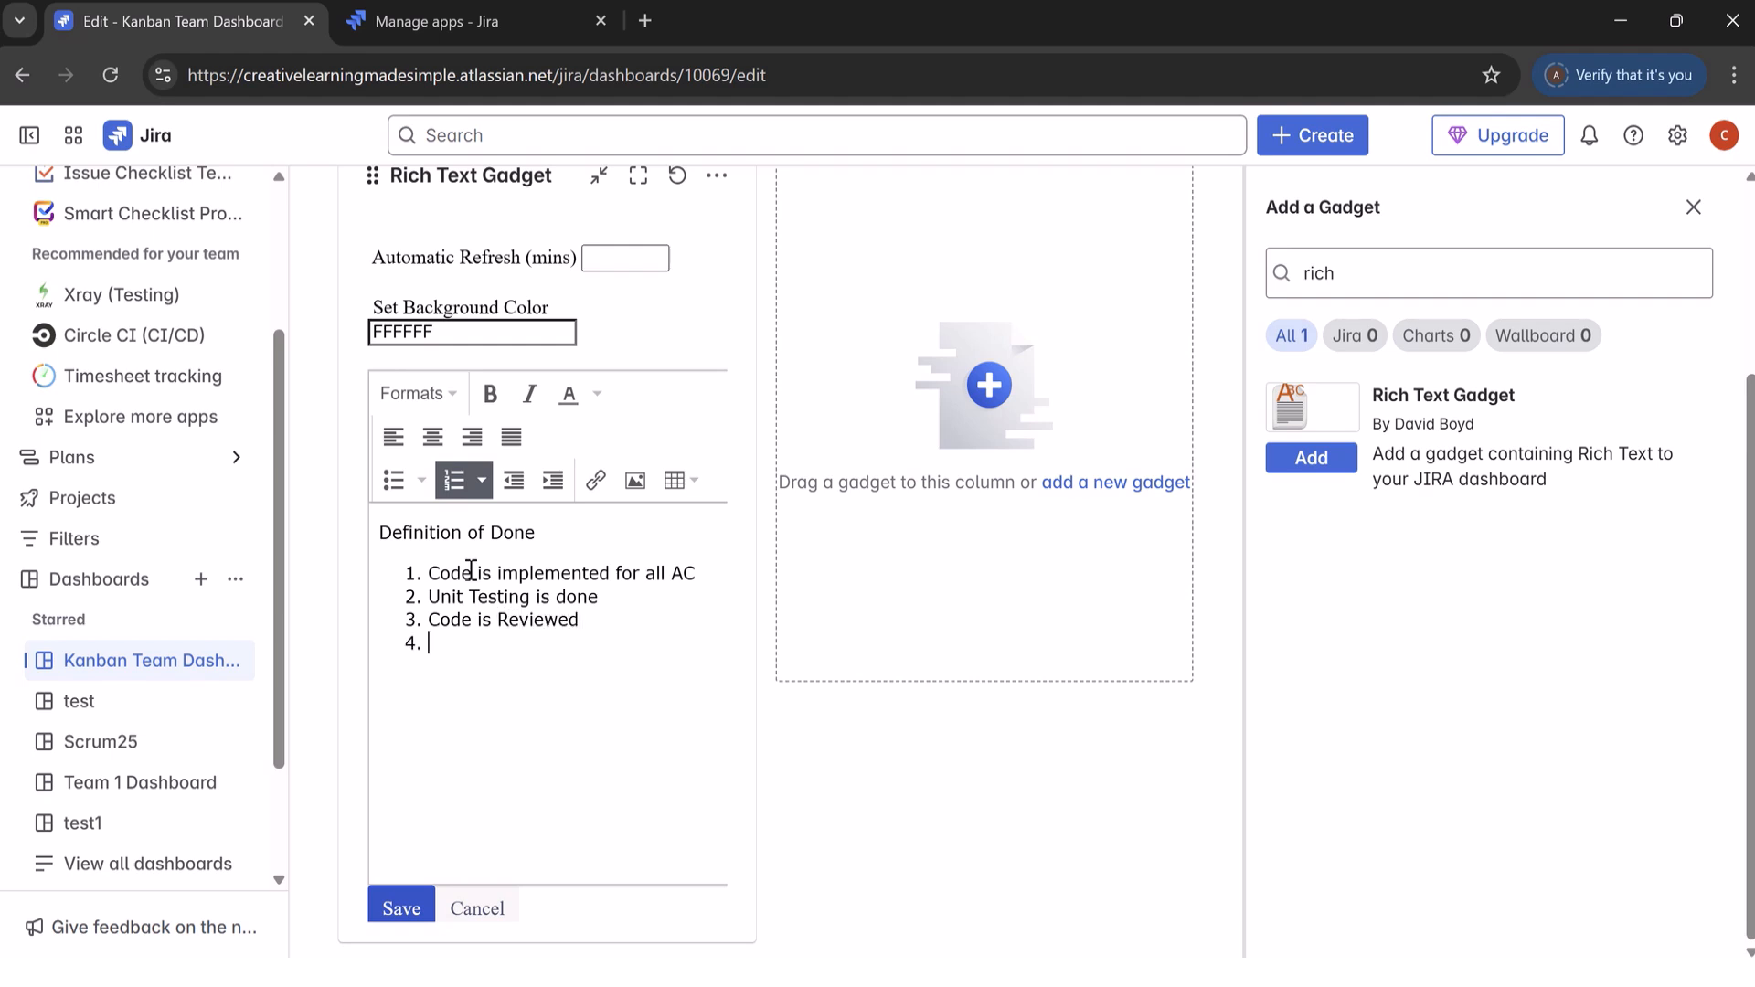
{"action": "key", "text": "Return"}
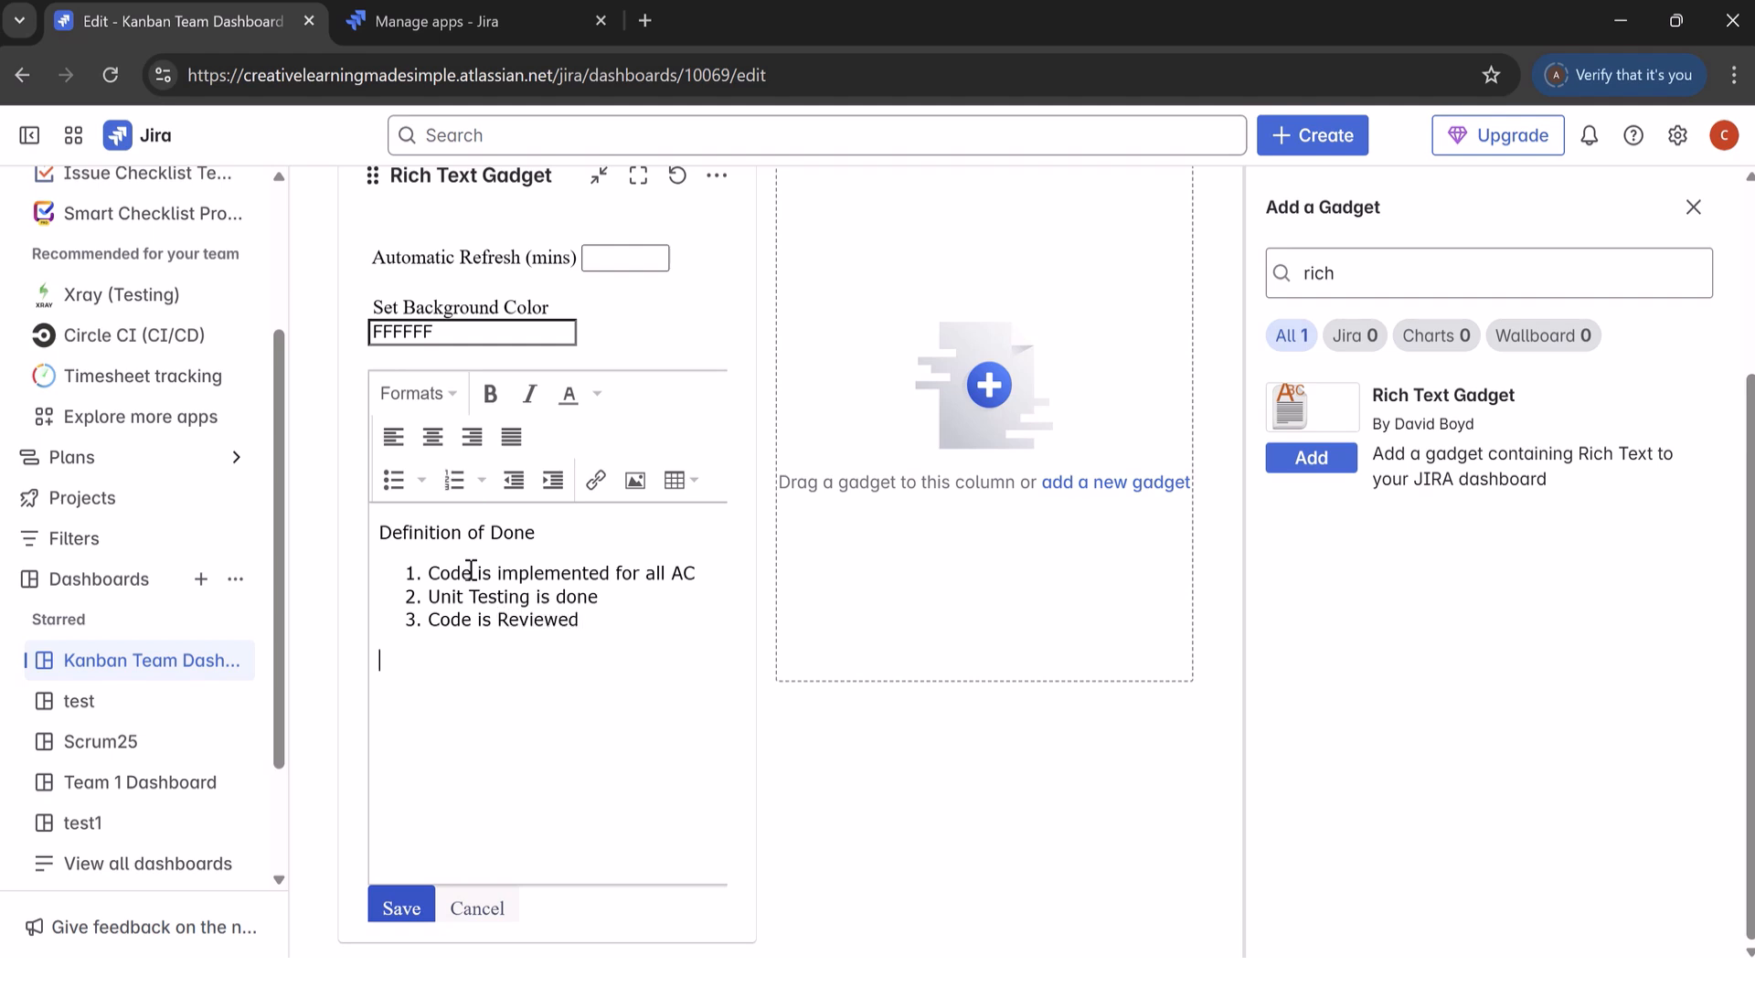
Step: Continue the numbered list with "QA Test Passed", "UAT is Passed" and "User Story is Accepted" as items 4 to 6
{"action": "left_click", "coordinate": [643, 621]}
{"action": "type", "text": "Q"}
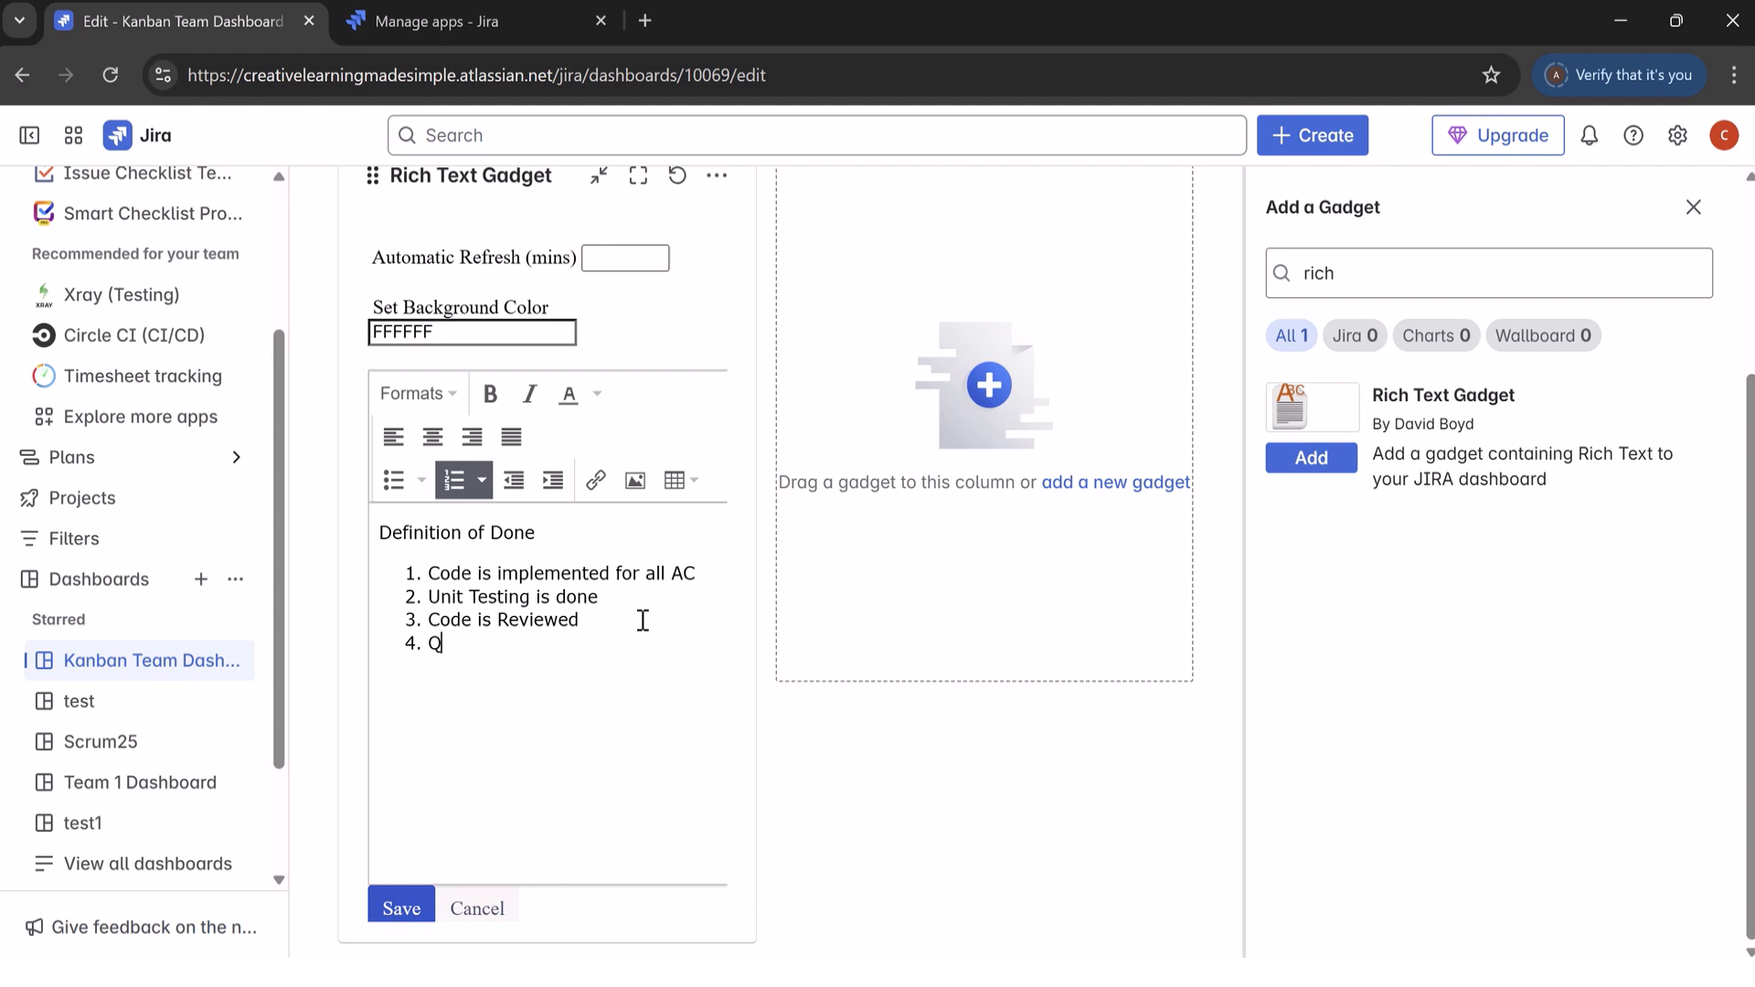
{"action": "type", "text": "A Test Passed"}
{"action": "key", "text": "Return"}
{"action": "type", "text": "UAT is Passed"}
{"action": "key", "text": "Return"}
{"action": "type", "text": "User Story is Accepted"}
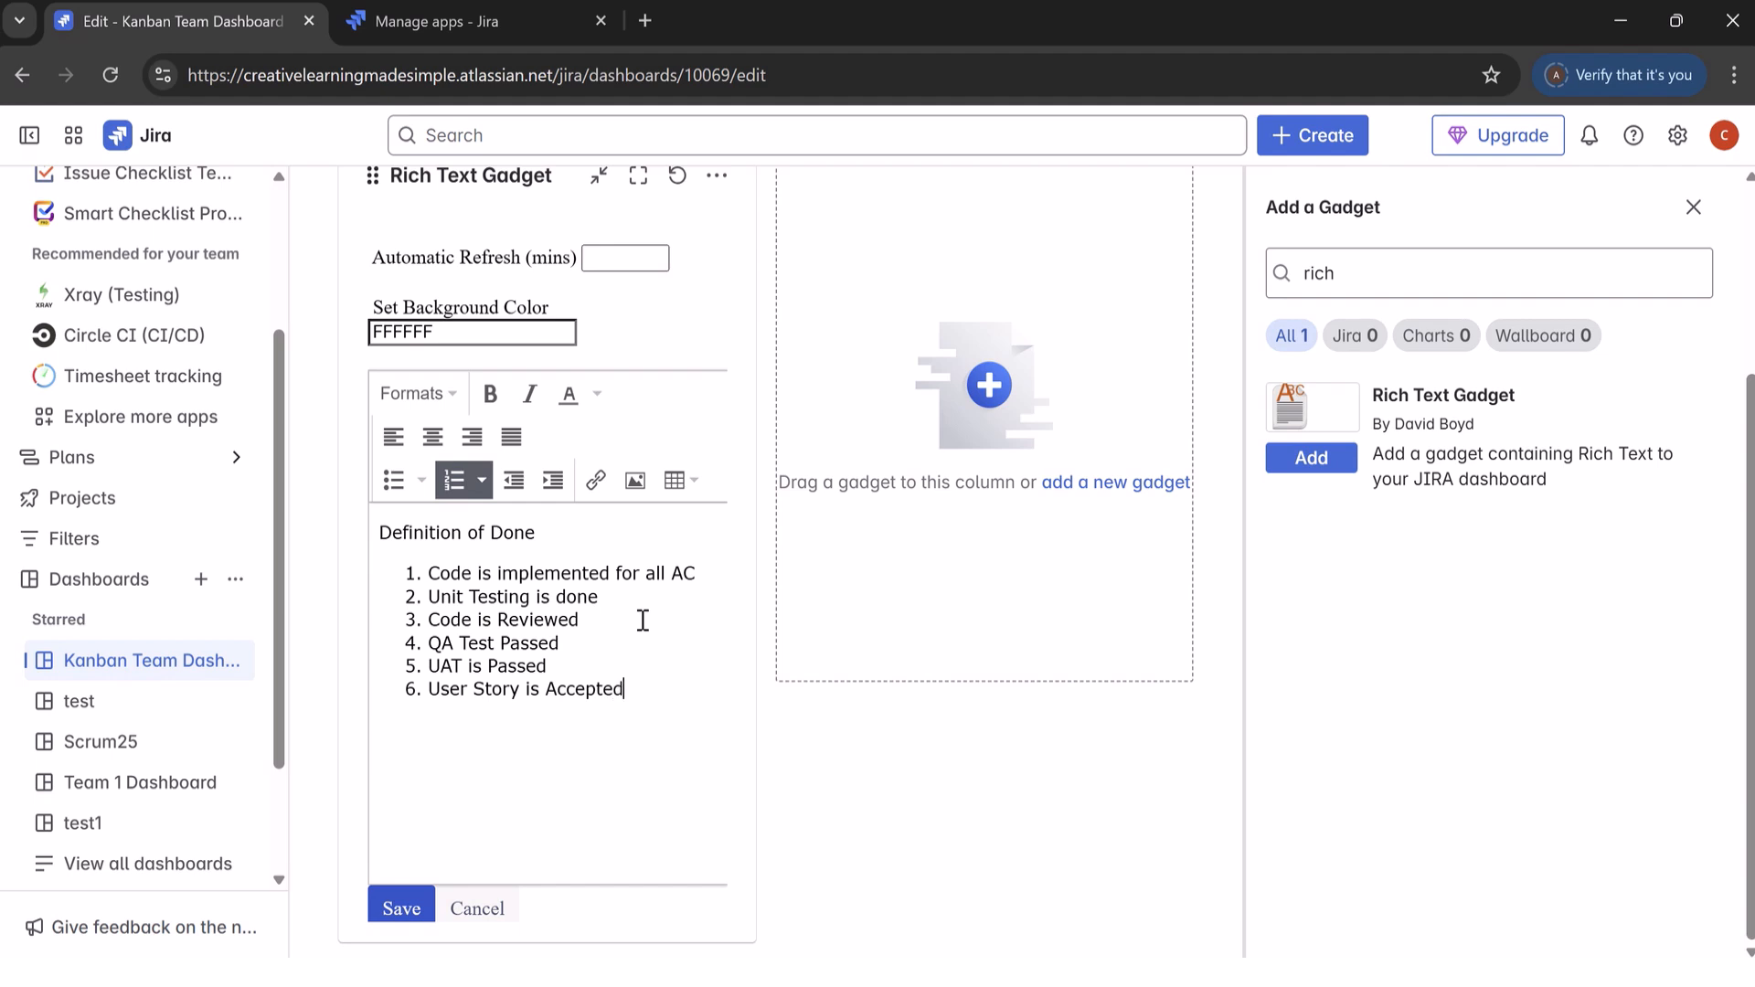
Step: Make the Definition of Done line bold, then save the gadget and finish editing the dashboard
{"action": "left_click_drag", "start_coordinate": [547, 532], "coordinate": [382, 523]}
{"action": "left_click", "coordinate": [490, 394]}
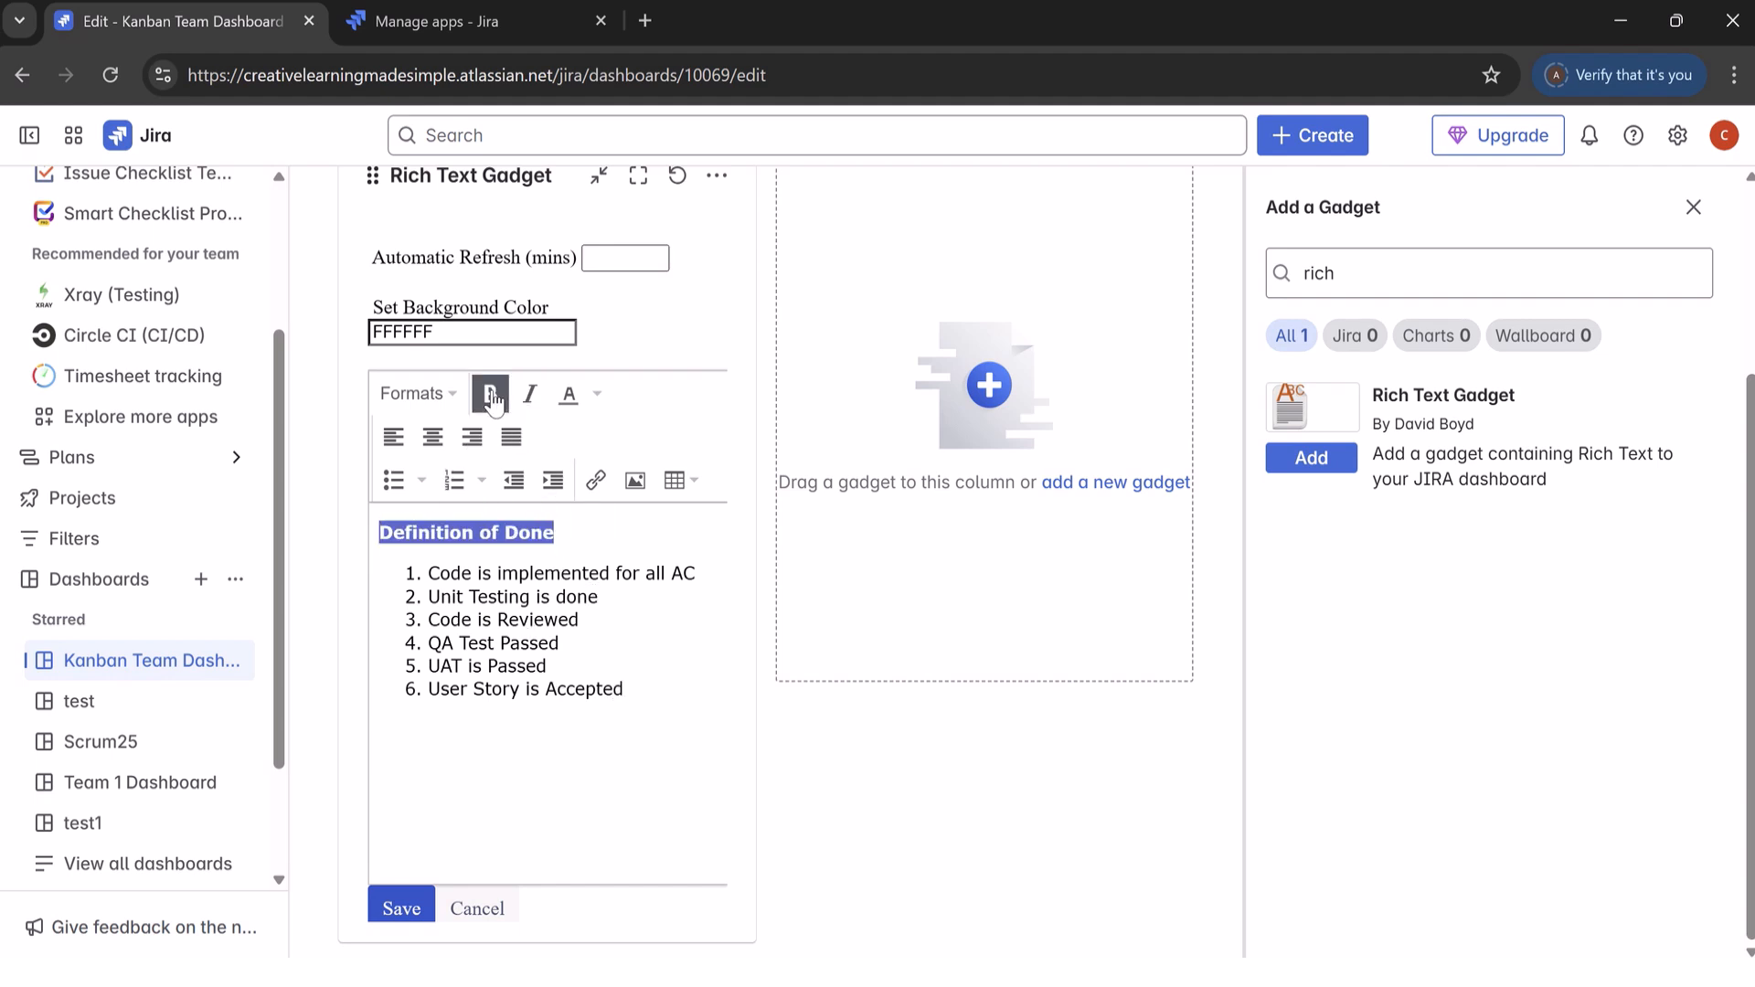
{"action": "left_click", "coordinate": [400, 907]}
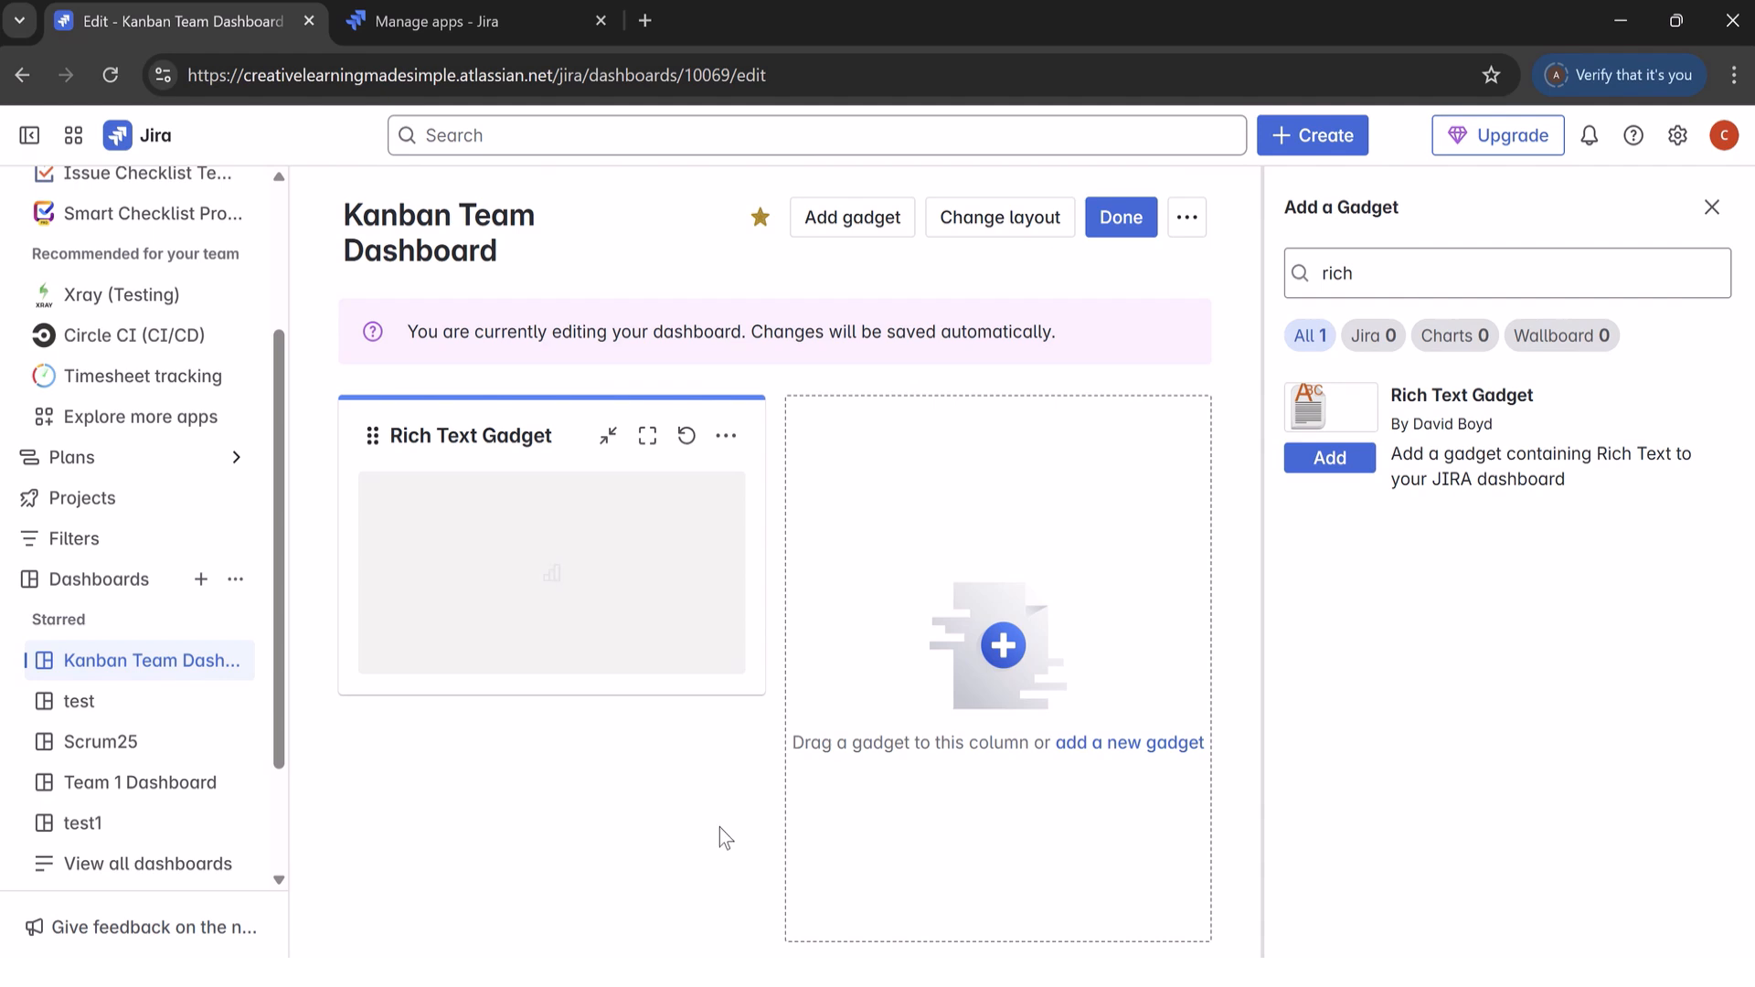
{"action": "left_click", "coordinate": [1117, 220]}
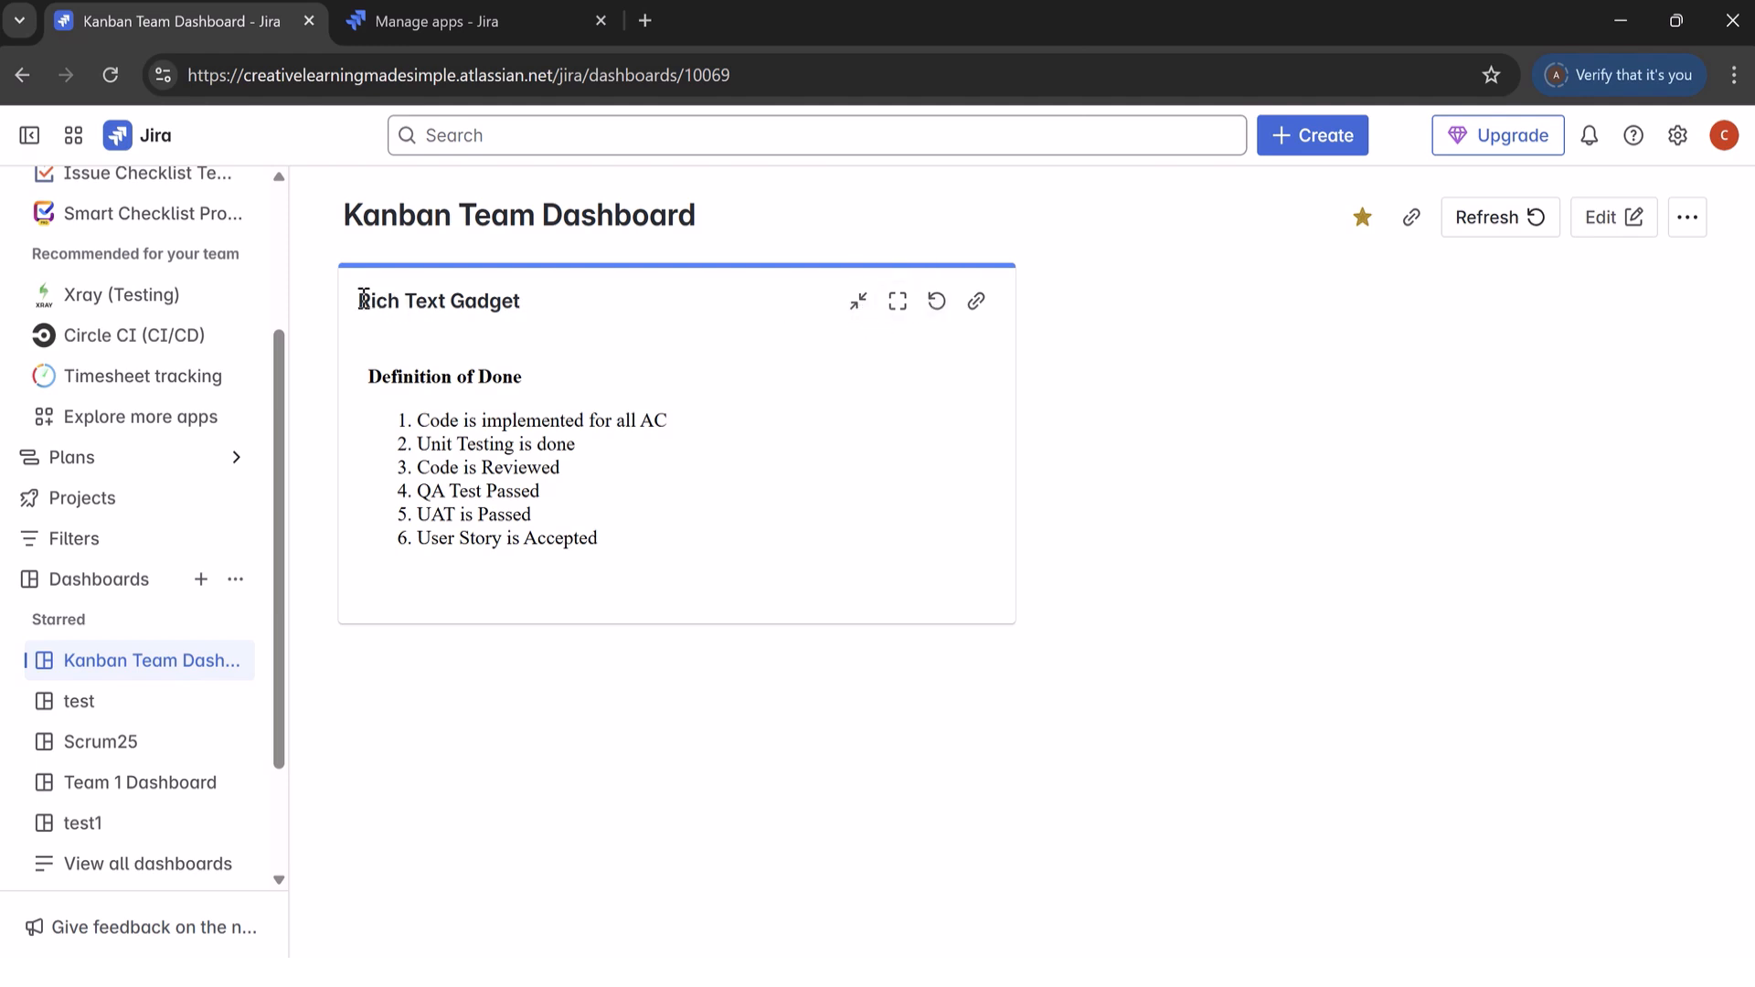
Step: Put the dashboard back into edit mode and rename the Rich Text Gadget as DoD
{"action": "left_click_drag", "start_coordinate": [360, 302], "coordinate": [589, 309]}
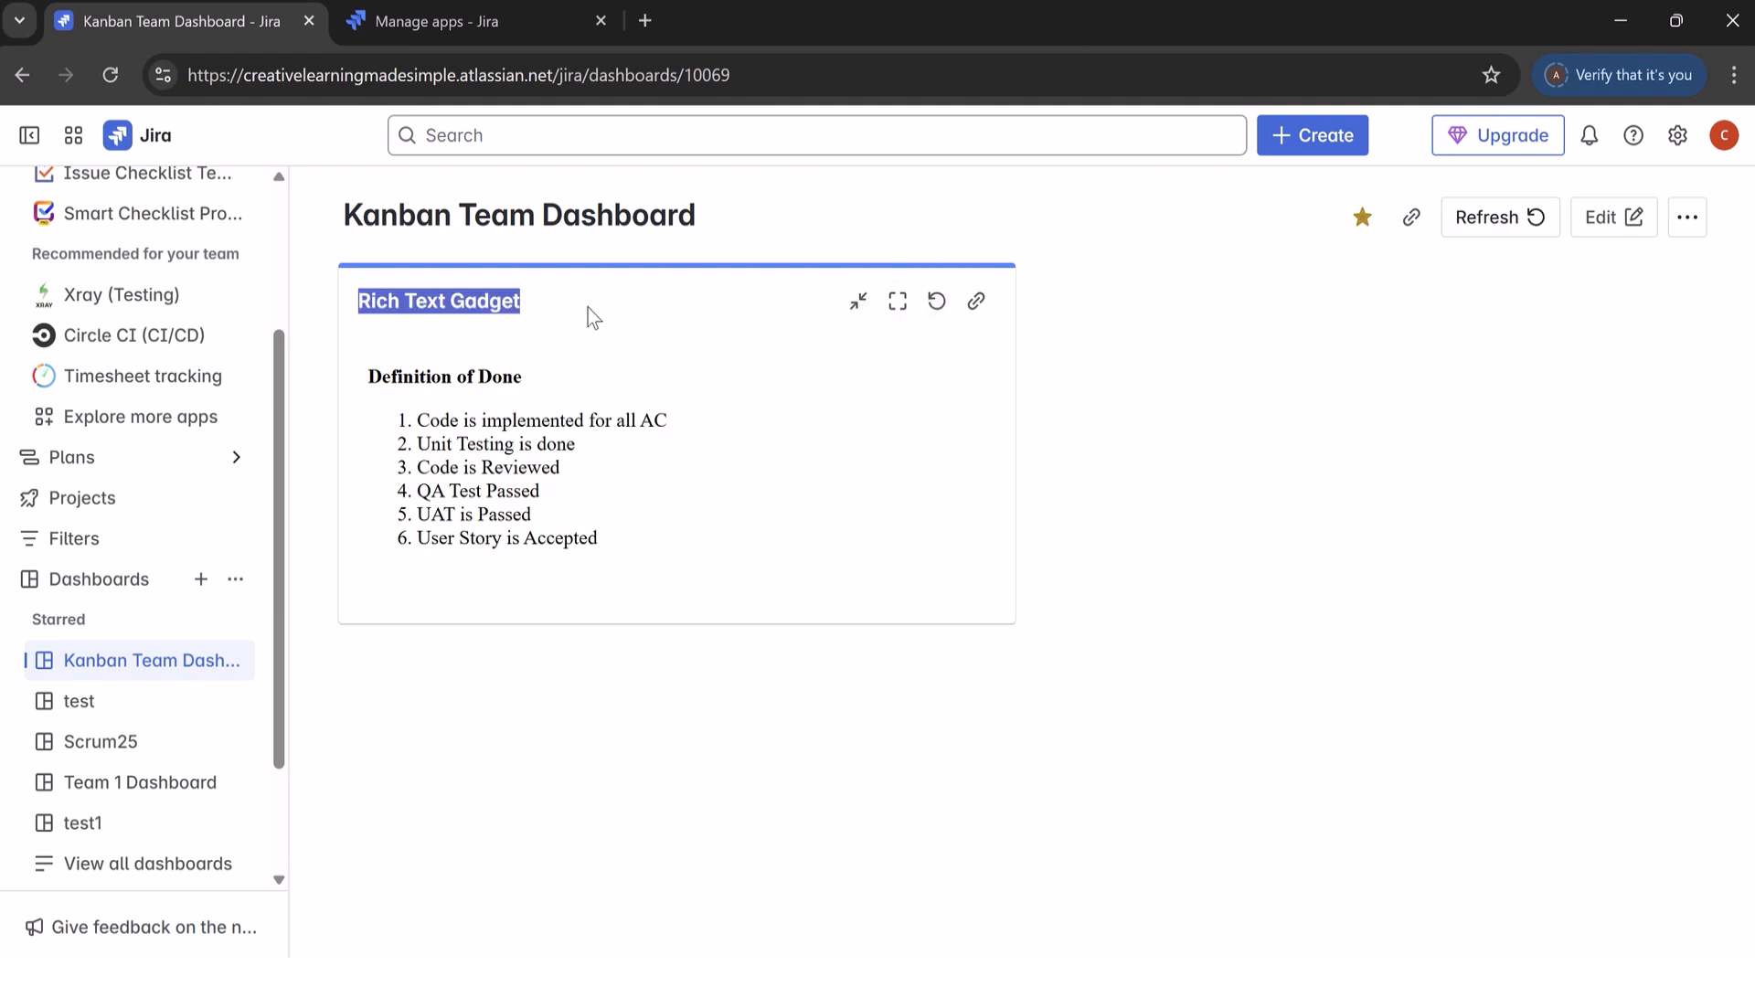
{"action": "left_click", "coordinate": [897, 303]}
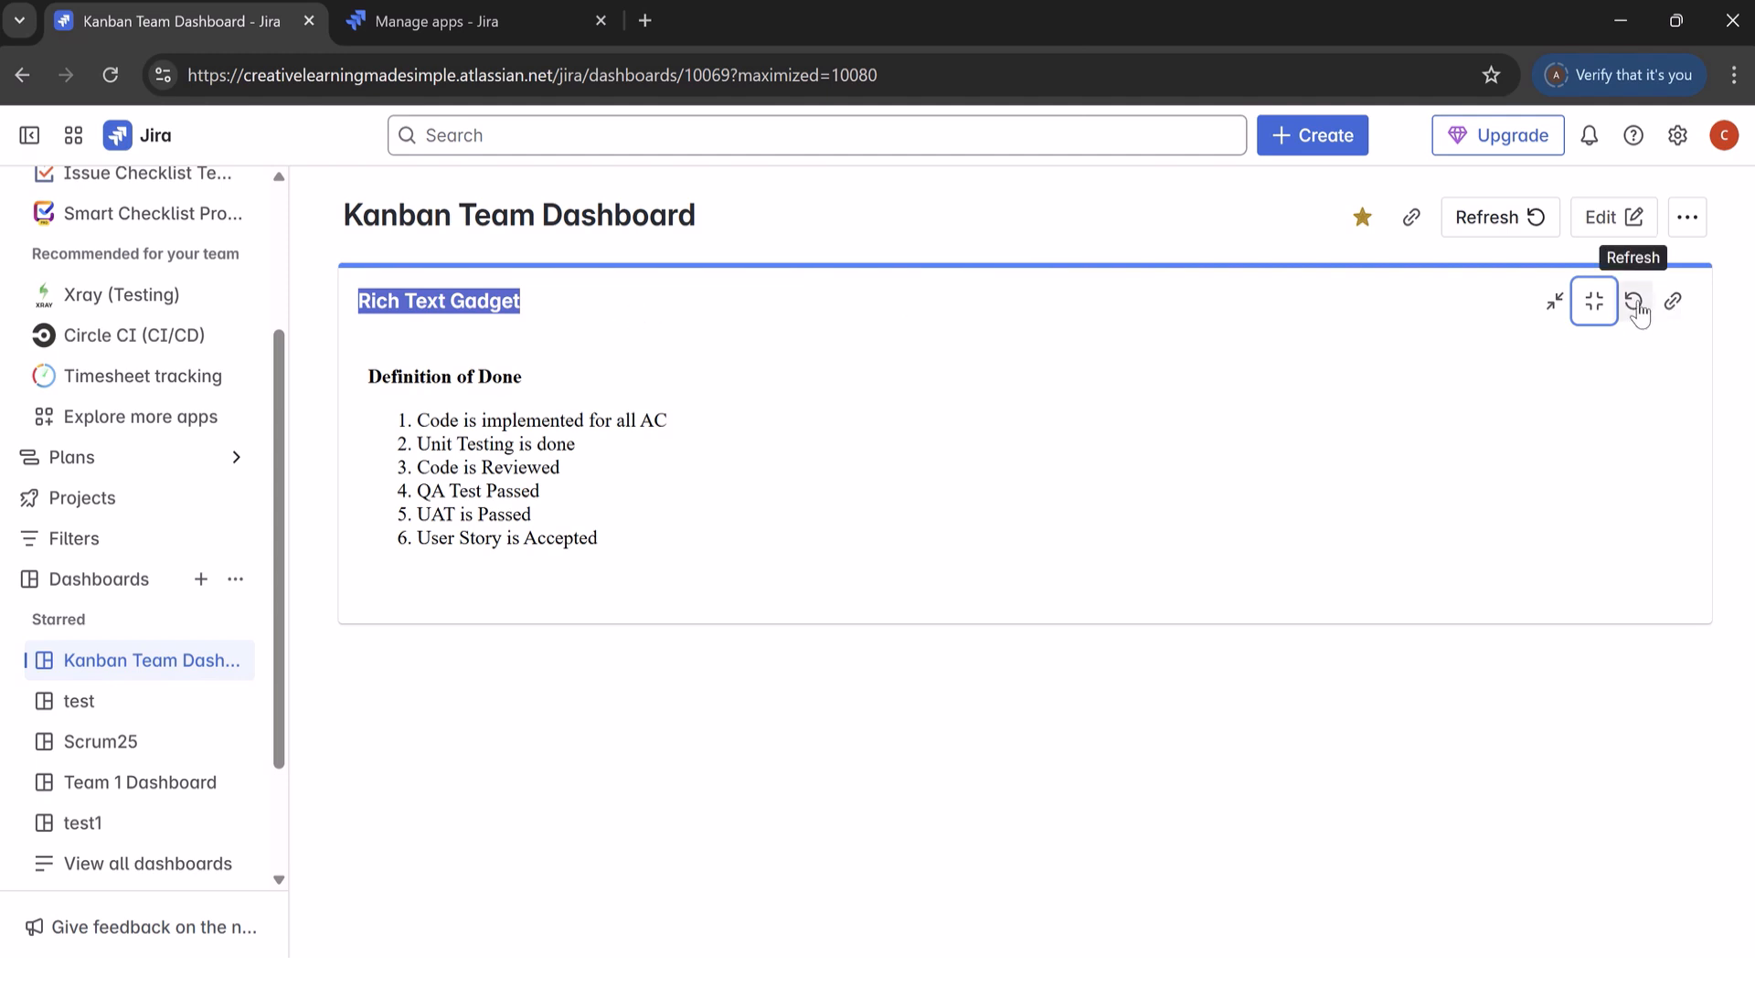
{"action": "left_click", "coordinate": [1609, 224]}
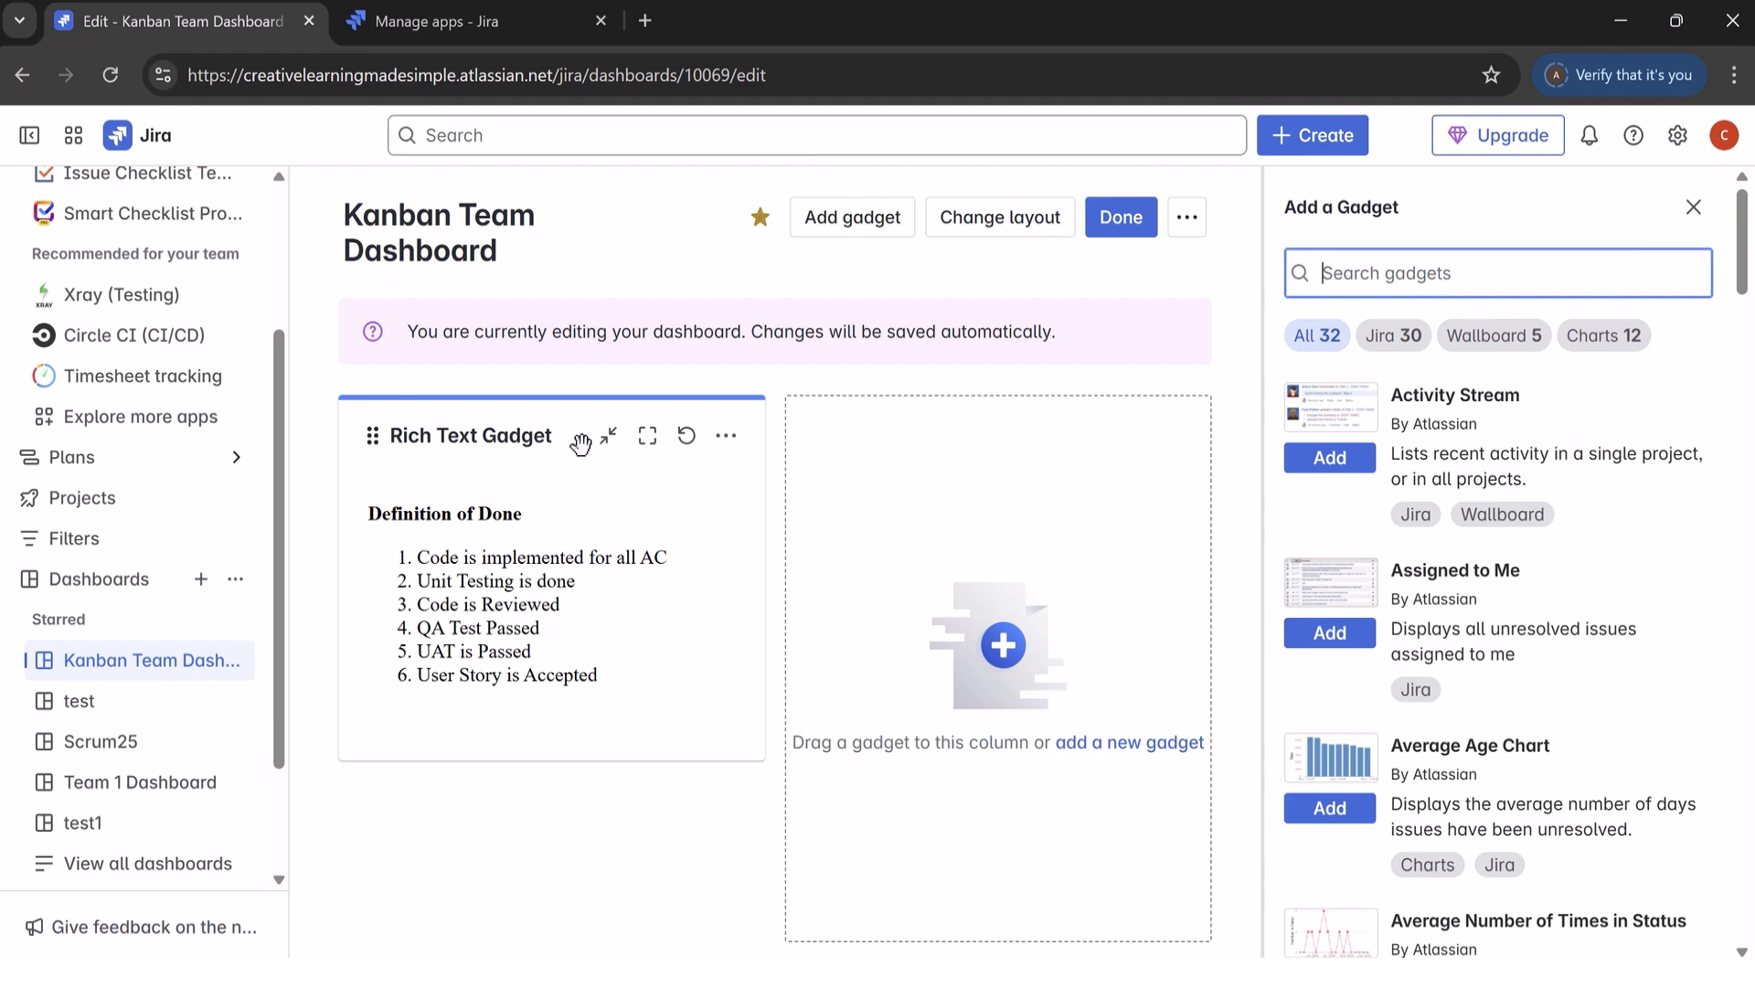
{"action": "left_click", "coordinate": [543, 440]}
{"action": "triple_click", "coordinate": [543, 445]}
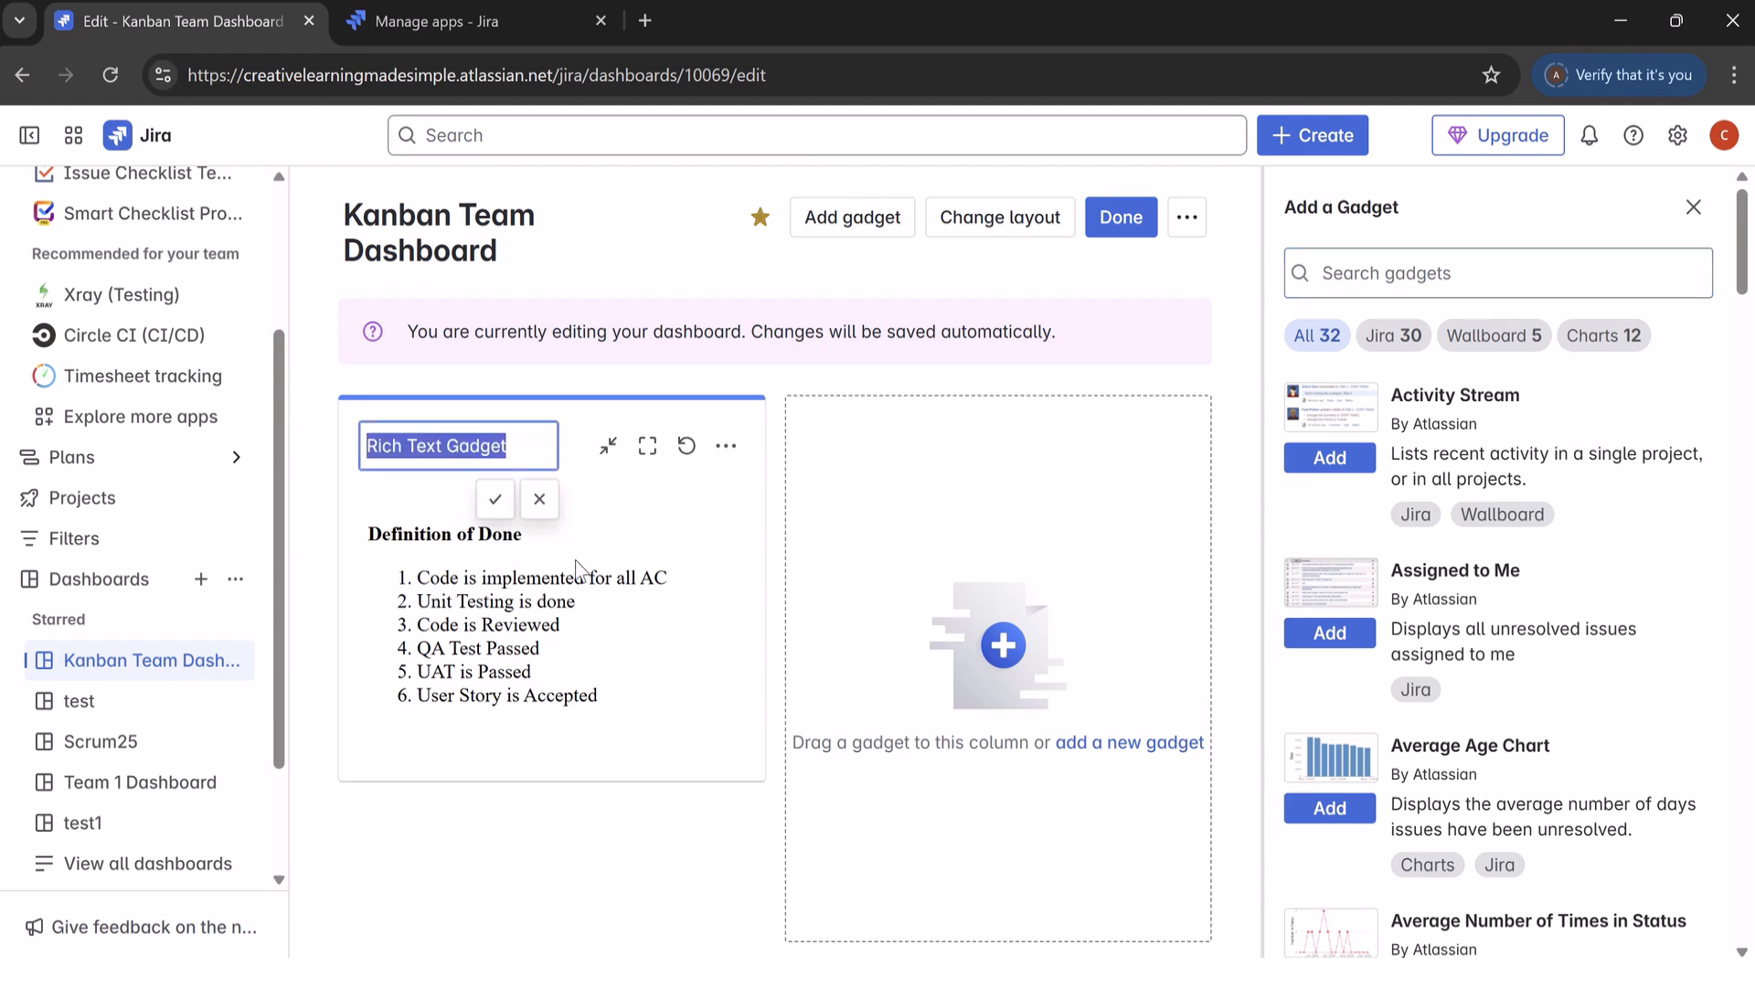
{"action": "type", "text": "DoD"}
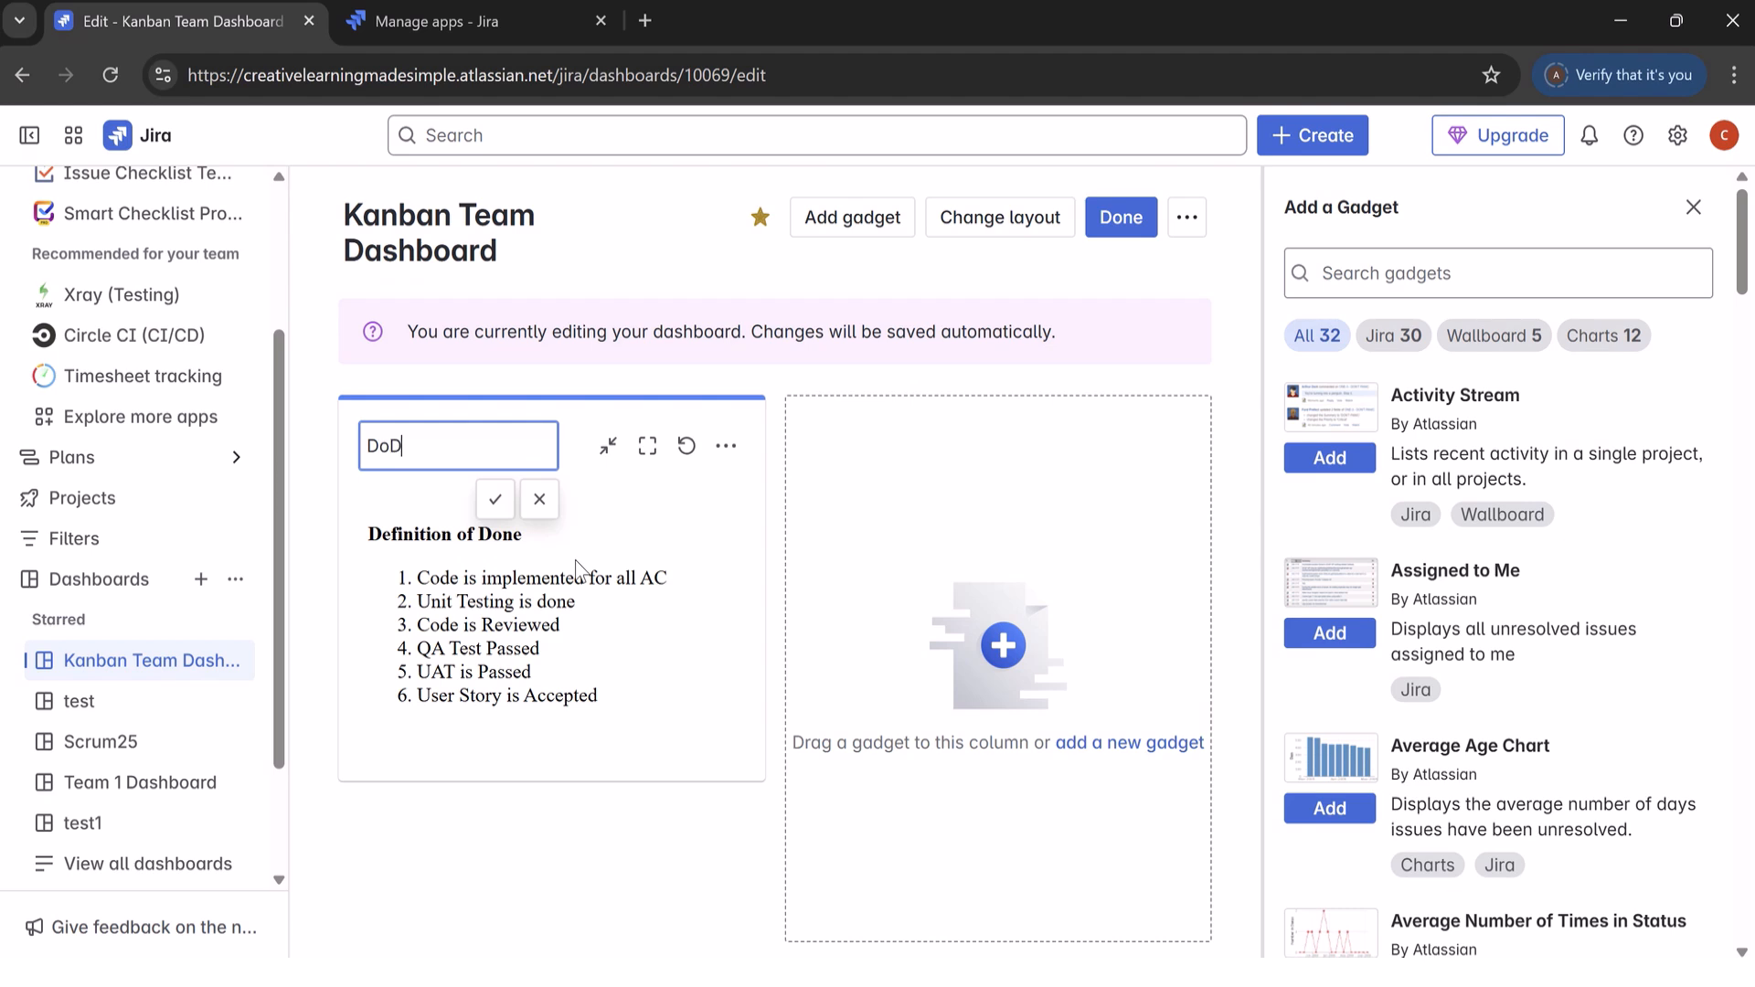
{"action": "left_click", "coordinate": [495, 499]}
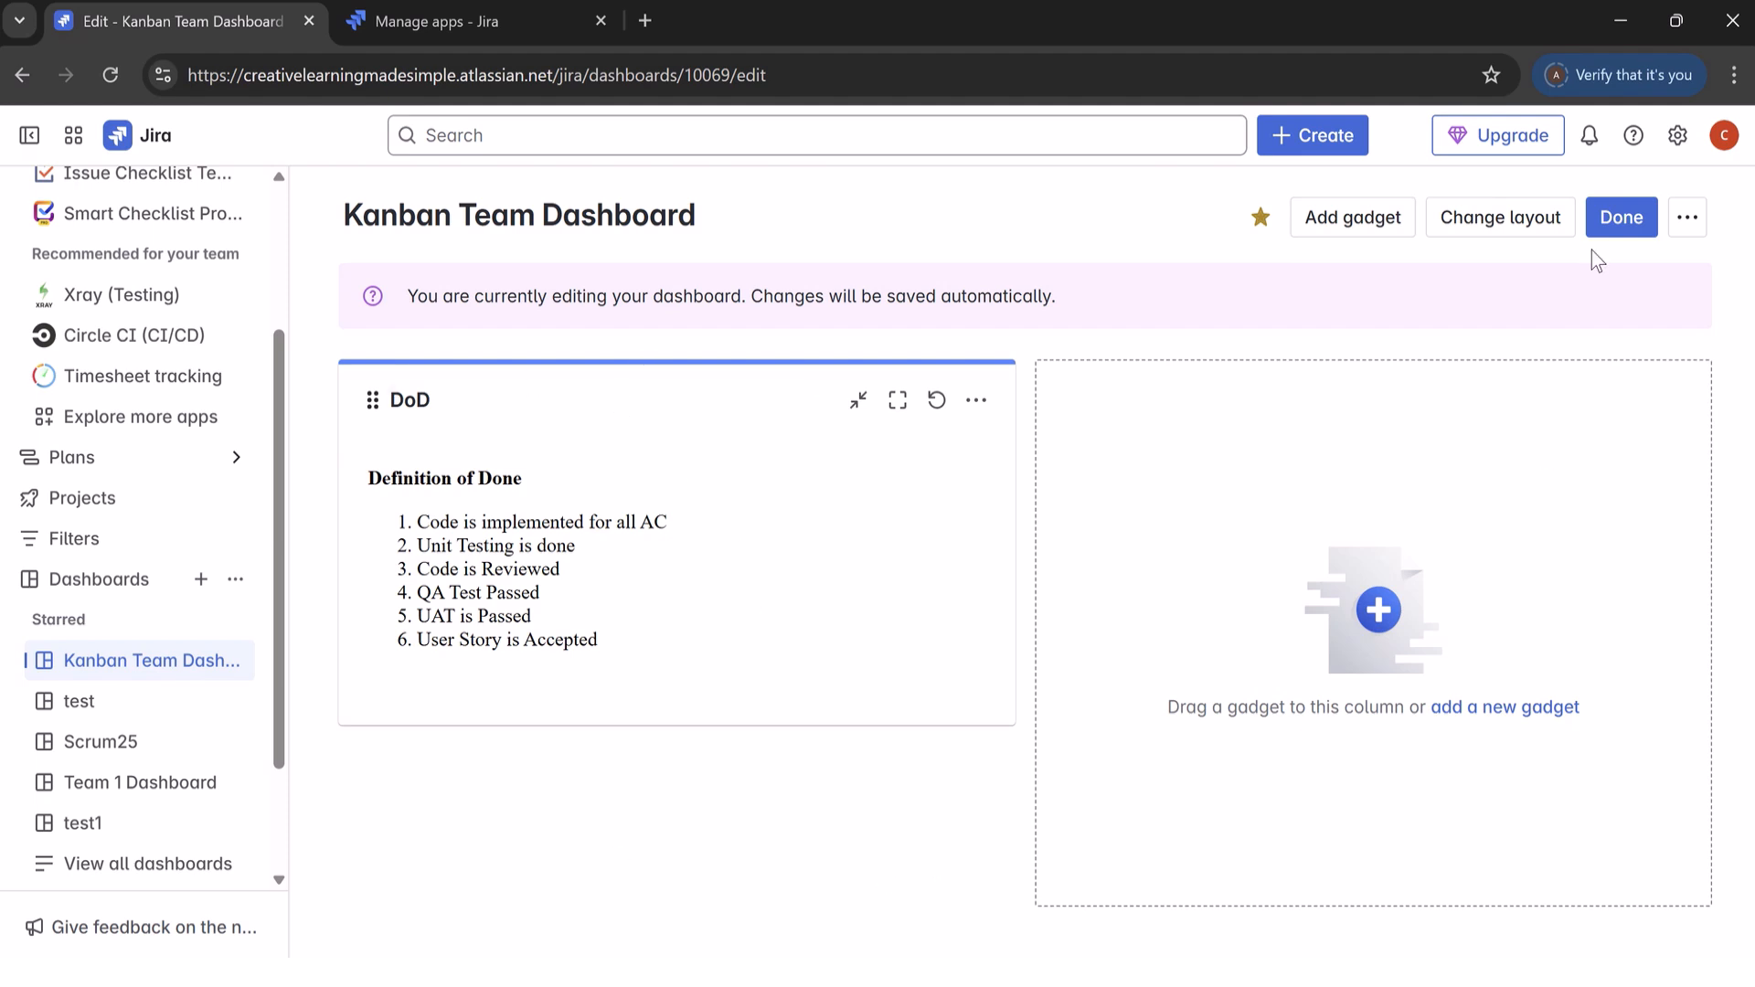
Step: Search the dashboard gadgets for "rich" and add a second Rich Text Gadget
{"action": "left_click", "coordinate": [1367, 219]}
{"action": "left_click", "coordinate": [1412, 268]}
{"action": "type", "text": "rich"}
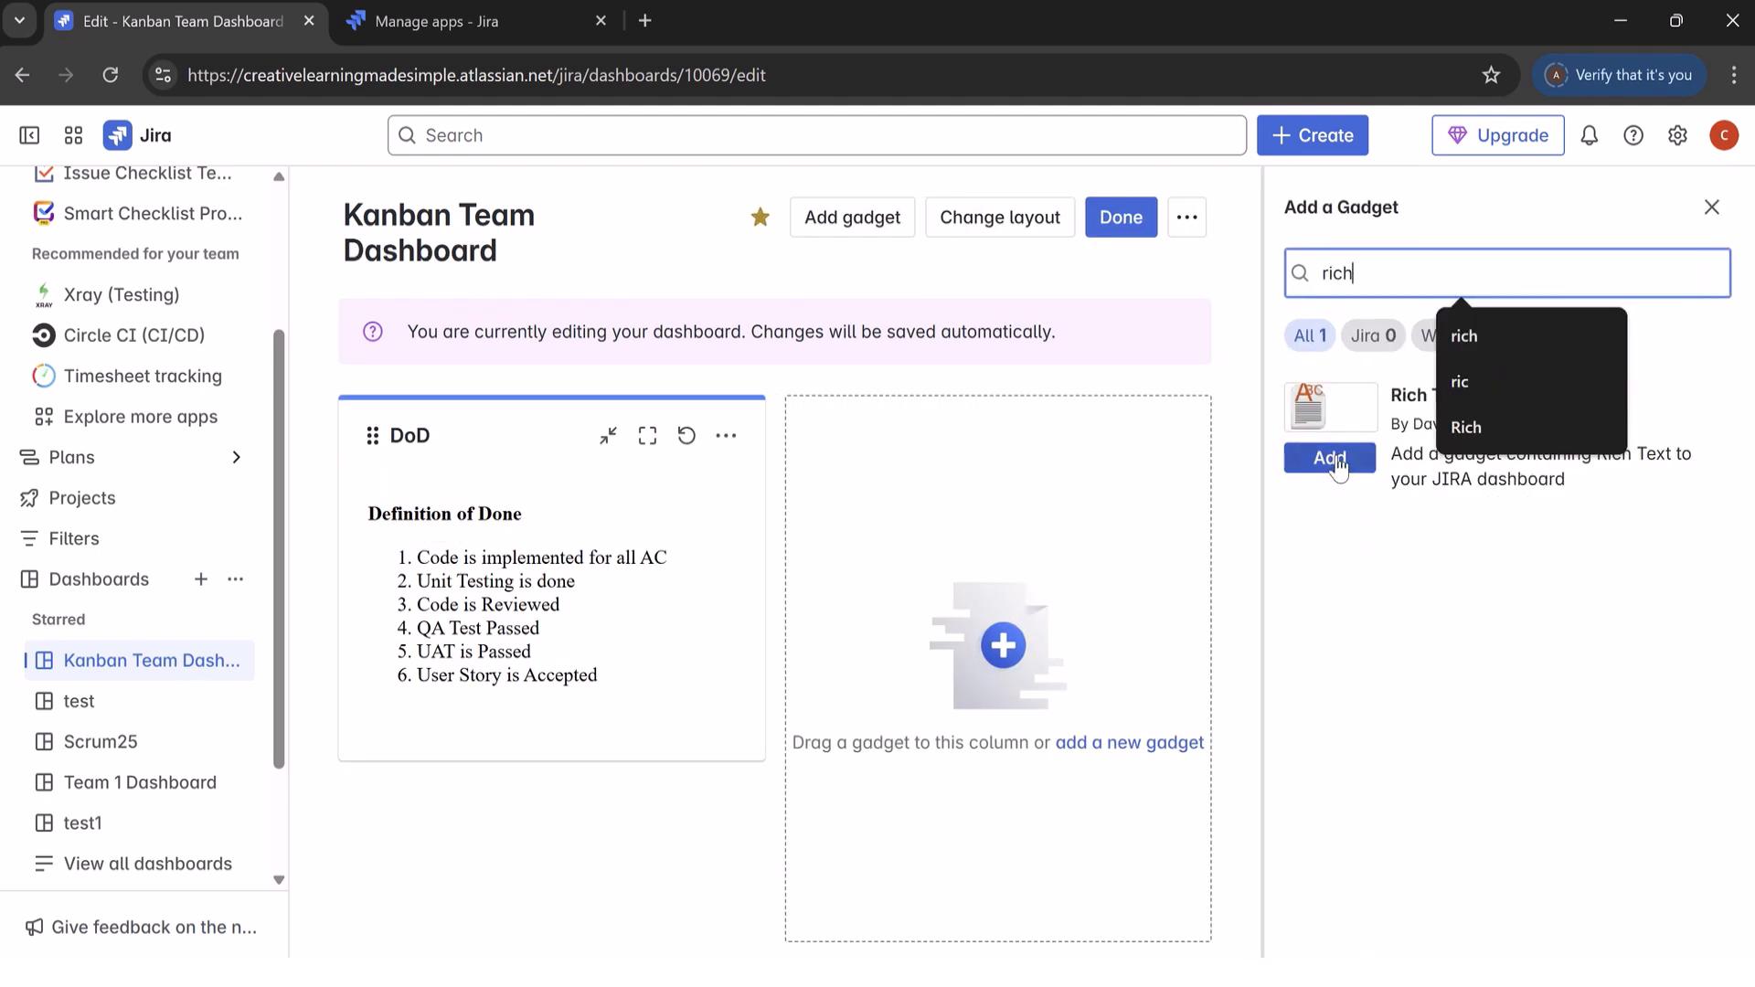
{"action": "left_click", "coordinate": [1336, 460]}
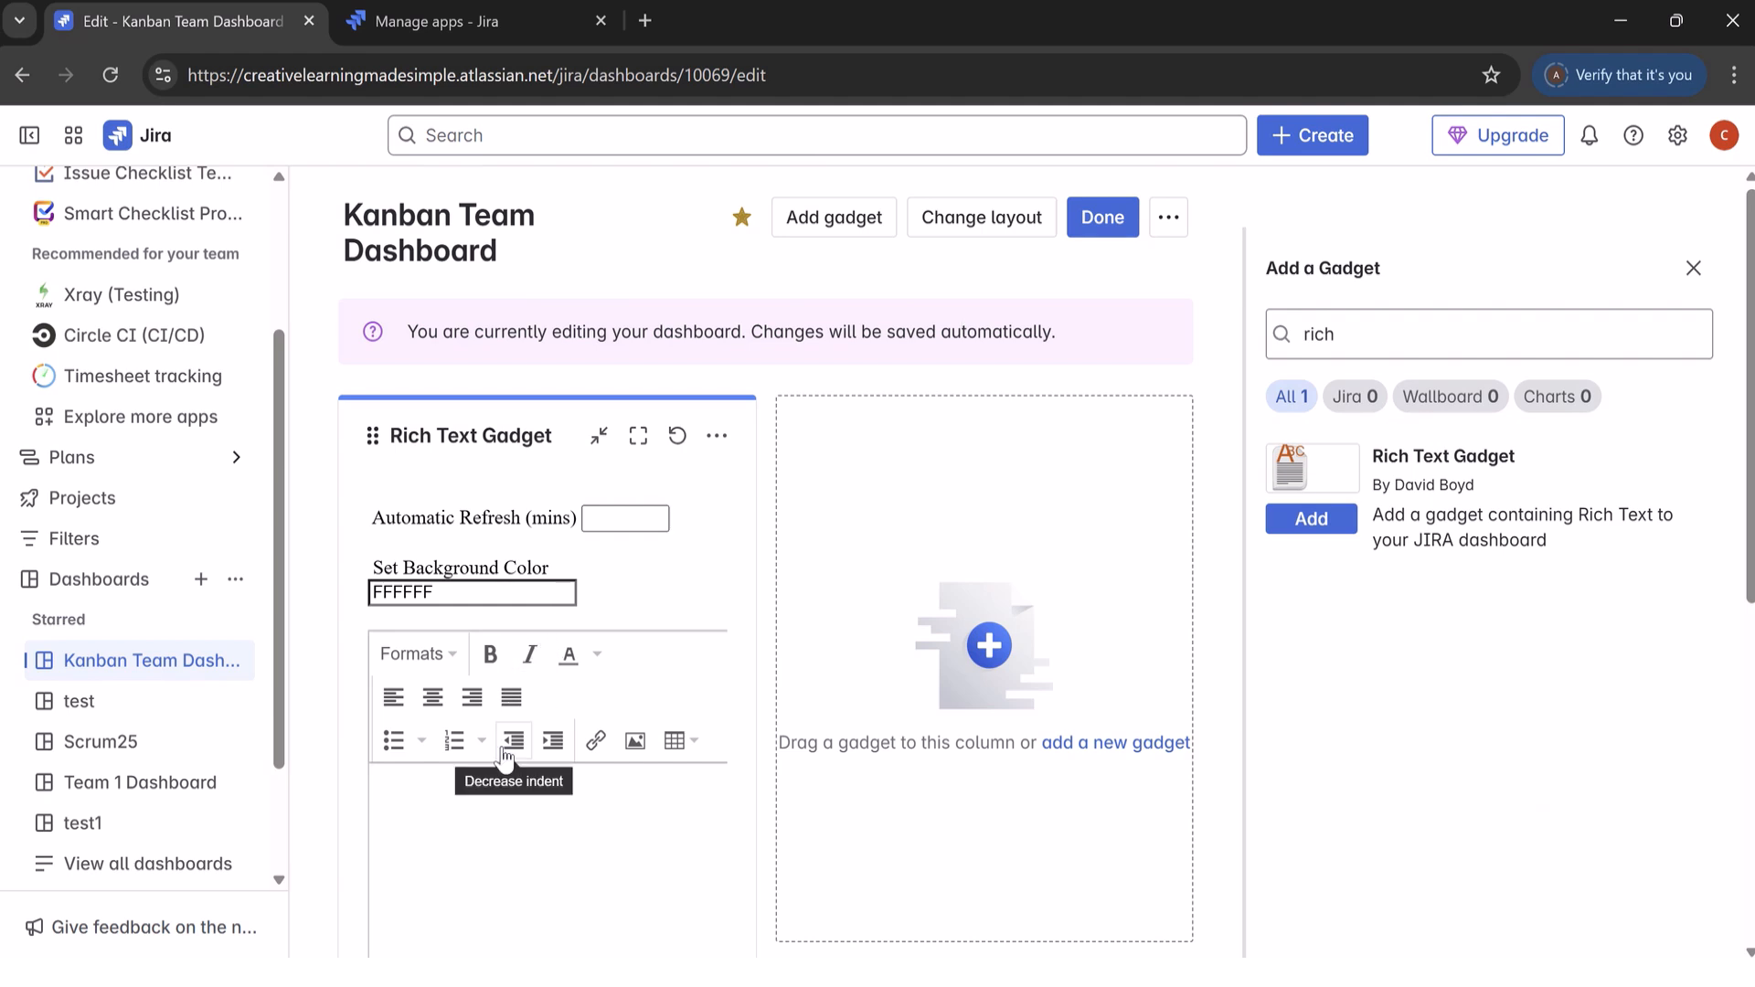
Step: Enter "DoR" as the new gadget's first line and "User Story has a description" as item 1 of a numbered list below it
{"action": "scroll", "coordinate": [506, 758], "scroll_direction": "down", "scroll_amount": 4}
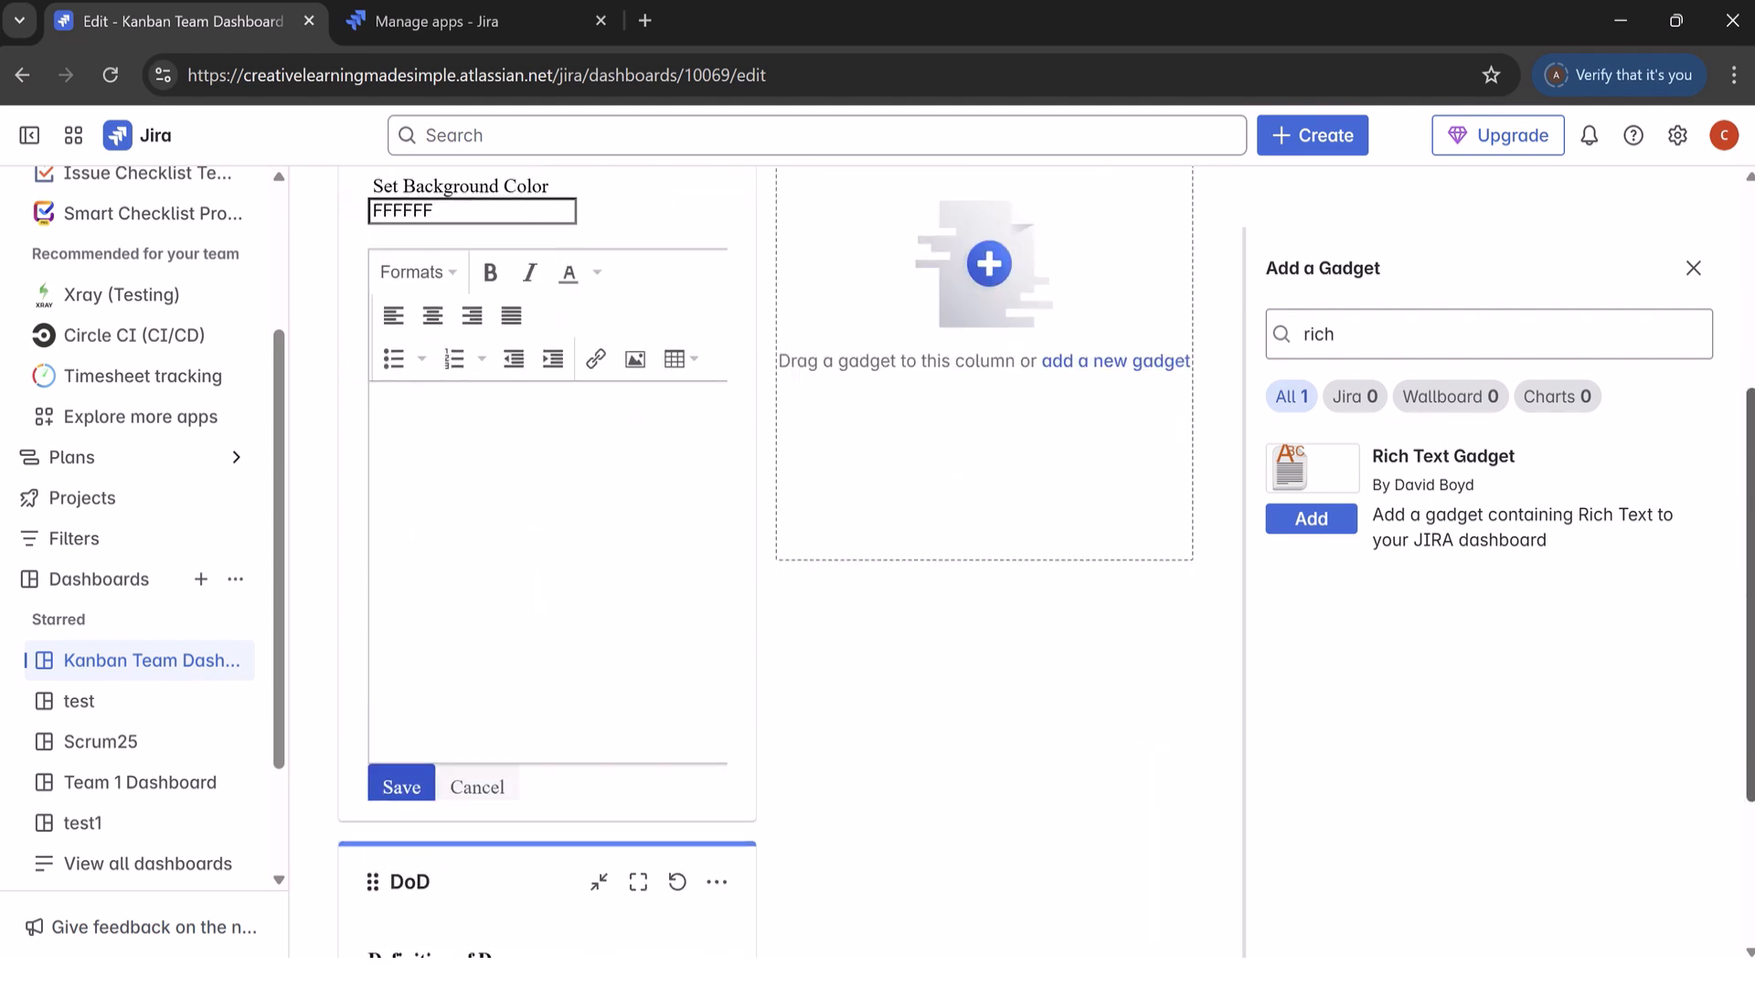
{"action": "left_click", "coordinate": [441, 466]}
{"action": "type", "text": "DoR"}
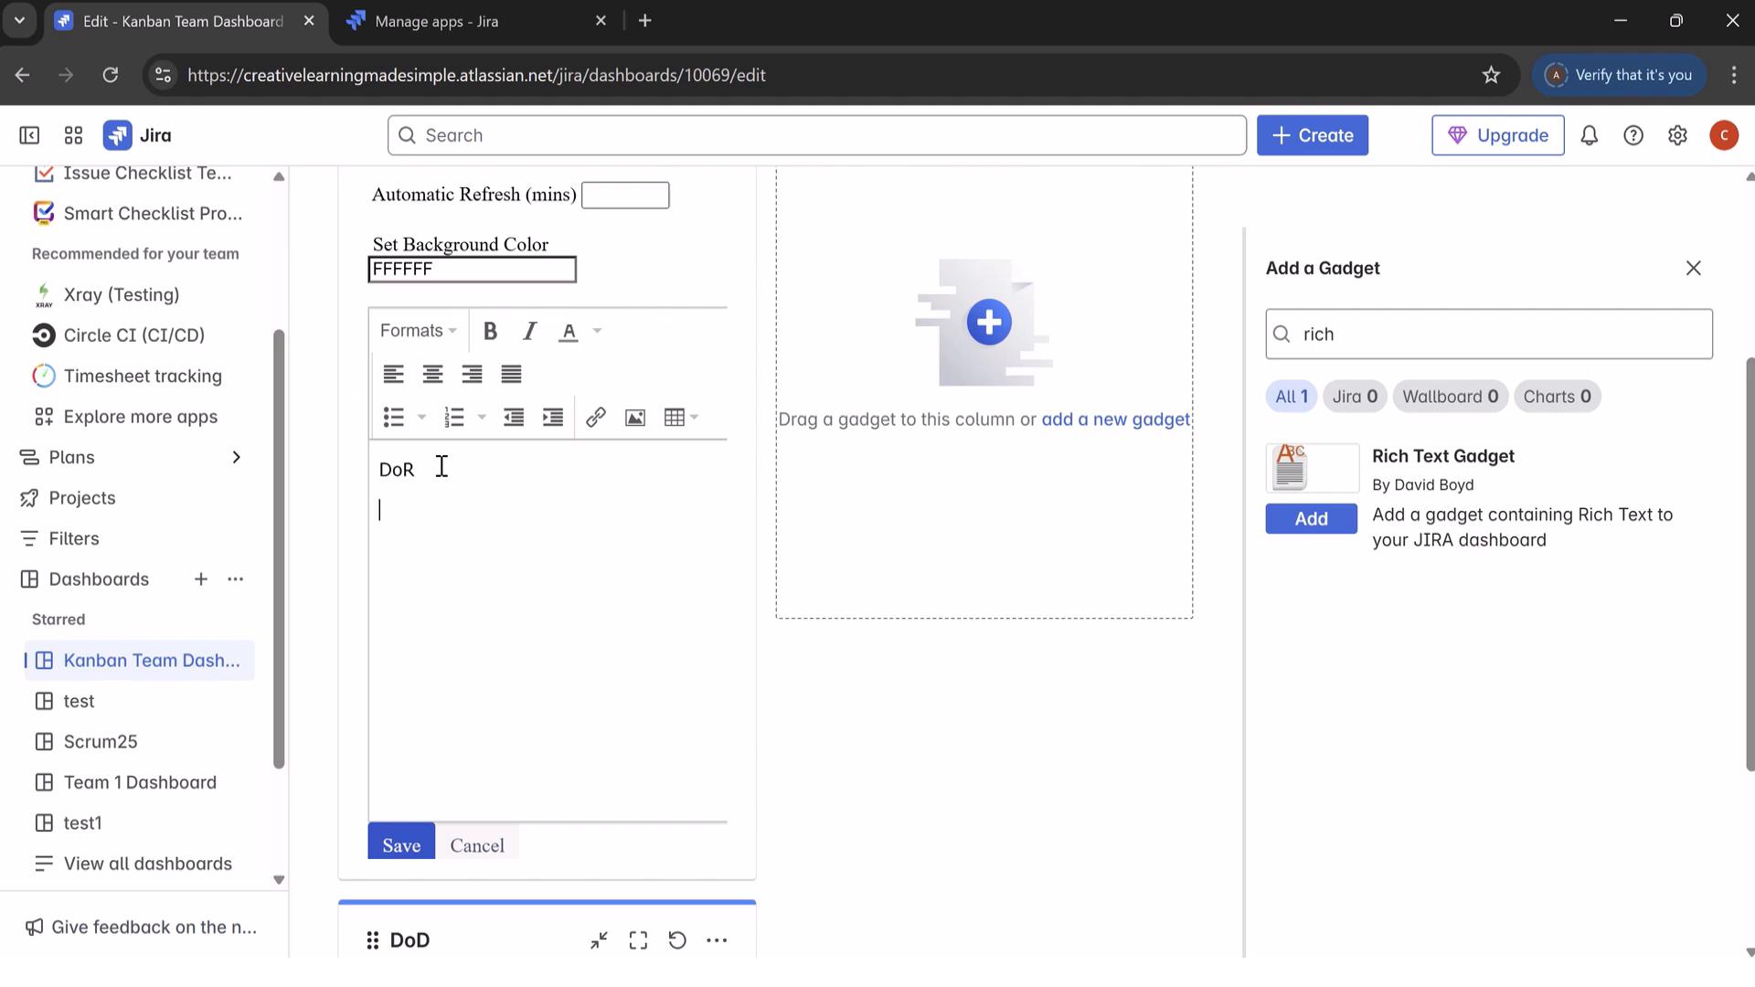
{"action": "type", "text": " 1. User Story has a description"}
{"action": "key", "text": "Return"}
Step: Add "User Story has Acceptance Criteria" as item 2 of the DoR list
{"action": "type", "text": "User Story has Acce"}
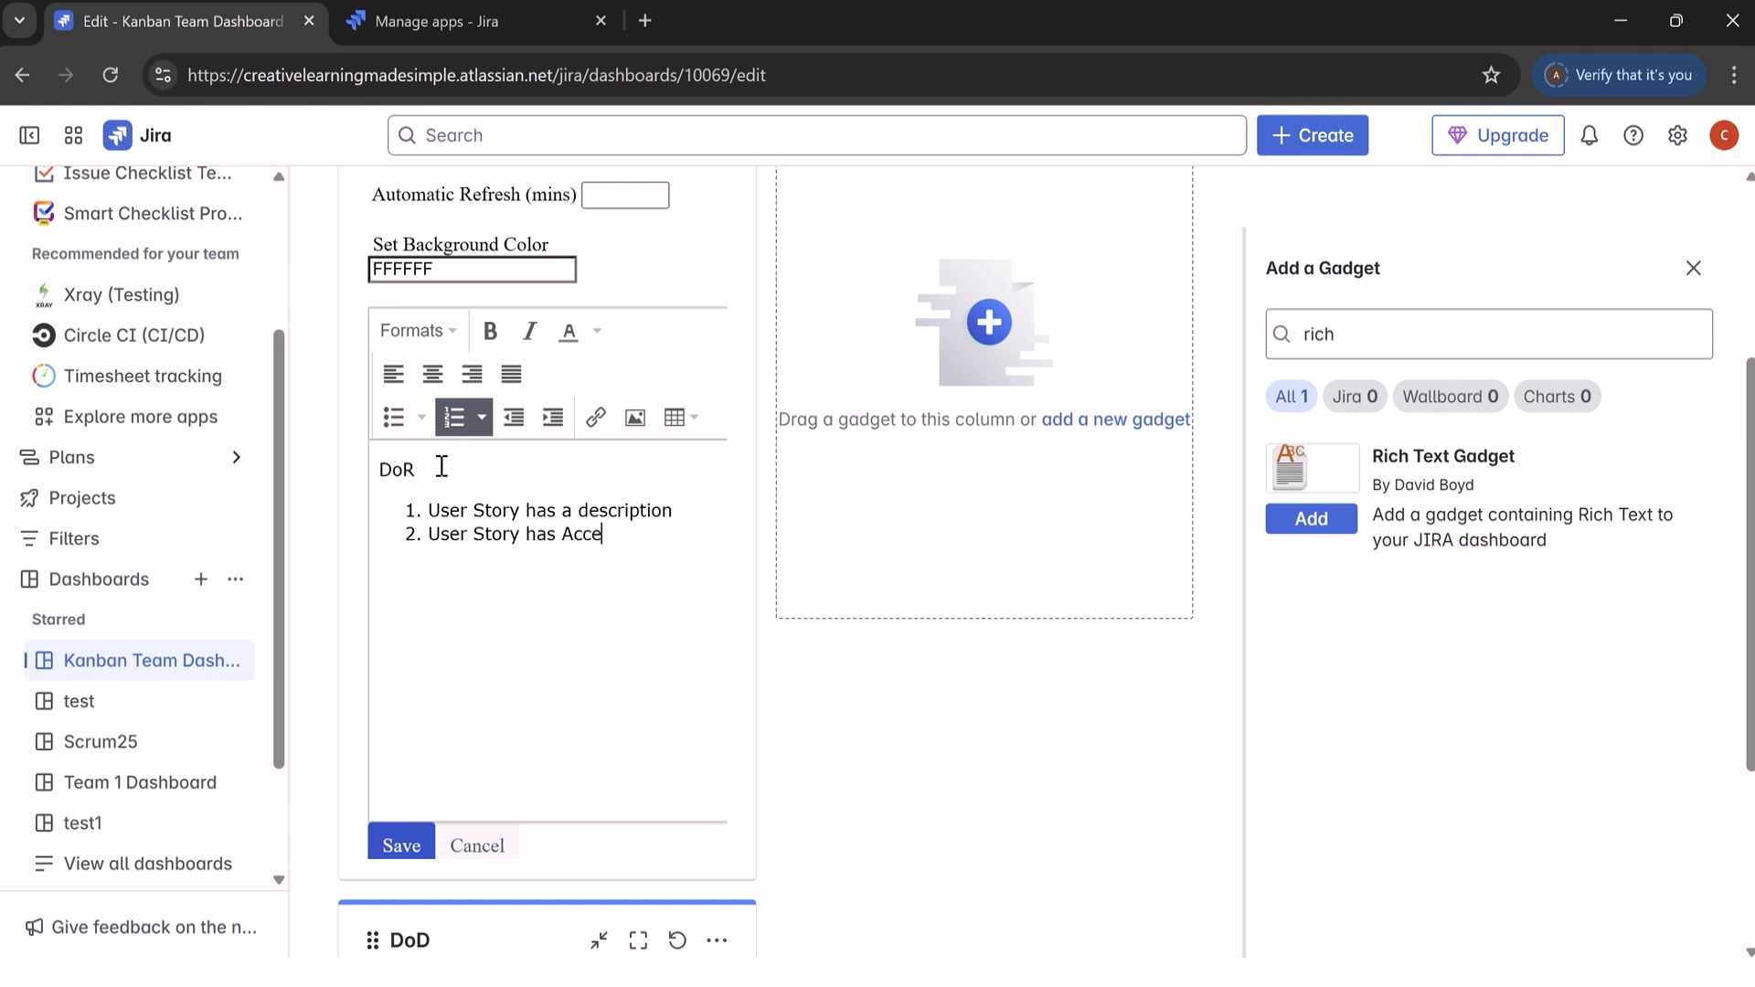
{"action": "type", "text": "ptance Criter"}
{"action": "key", "text": "BackSpace"}
{"action": "key", "text": "BackSpace"}
{"action": "key", "text": "BackSpace"}
{"action": "key", "text": "BackSpace"}
{"action": "type", "text": "iteria"}
{"action": "key", "text": "Return"}
Step: Add "User Story Dependencies haven been identified." as item 3 of the DoR list and save the gadget
{"action": "type", "text": "User So"}
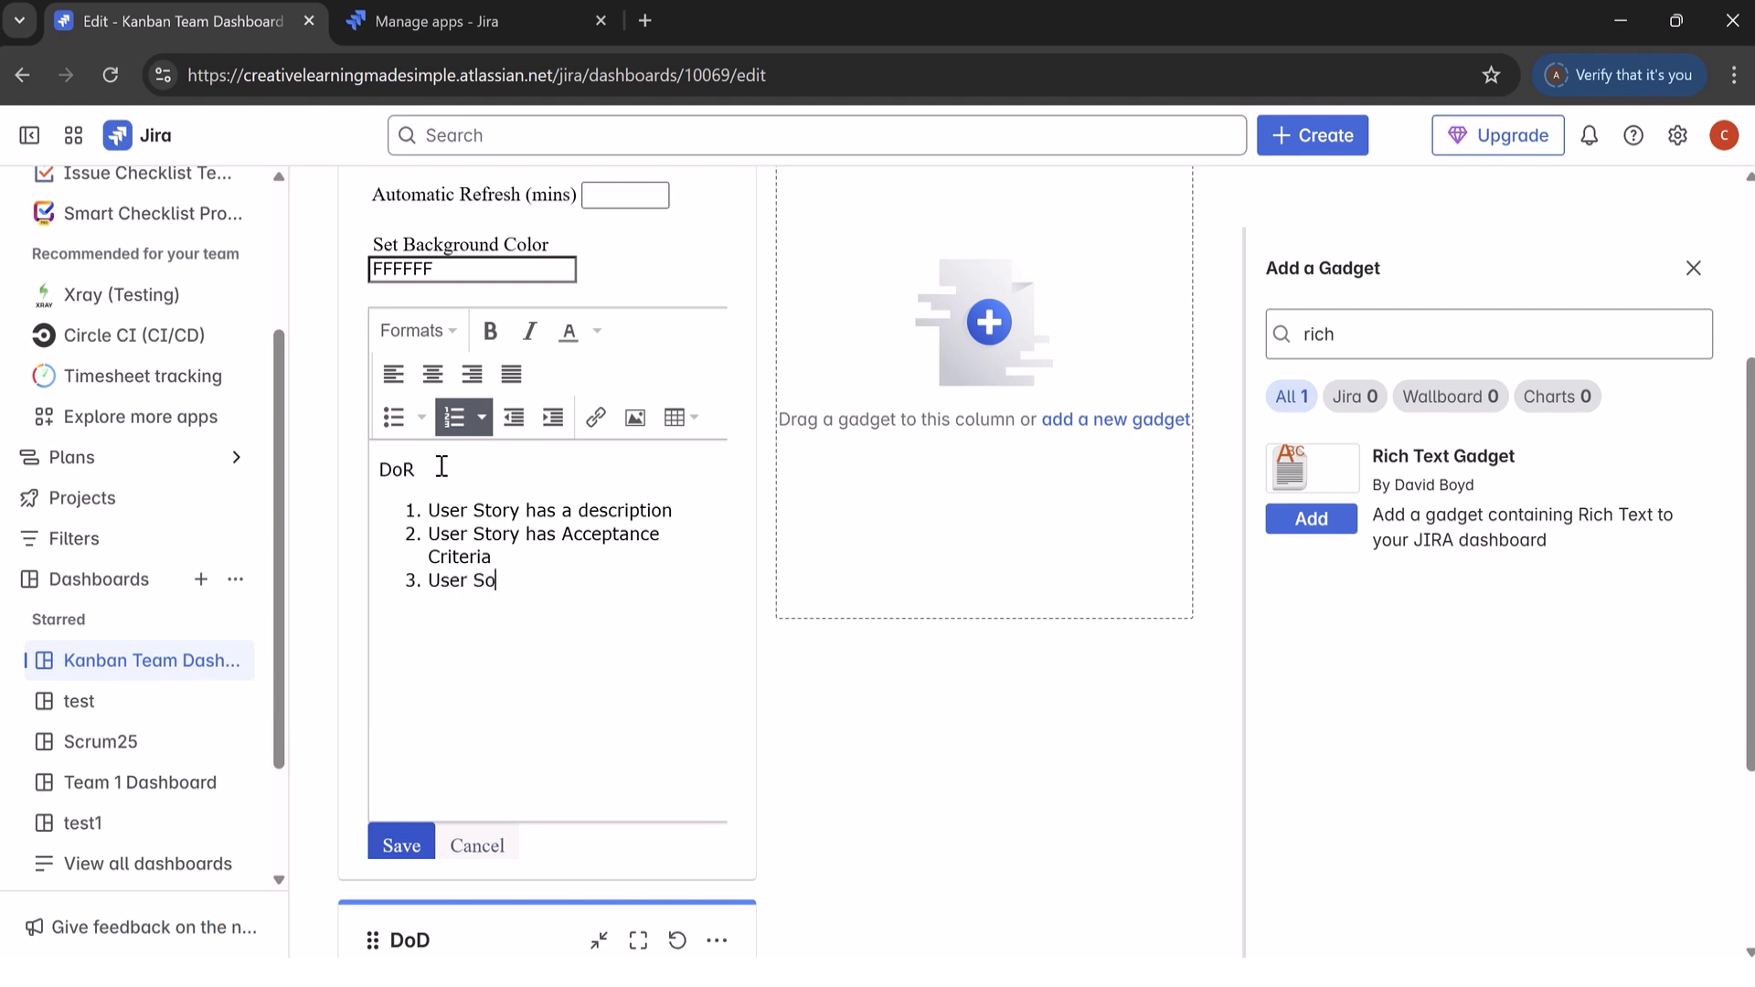
{"action": "key", "text": "BackSpace"}
{"action": "type", "text": "tory Dependencies haven be"}
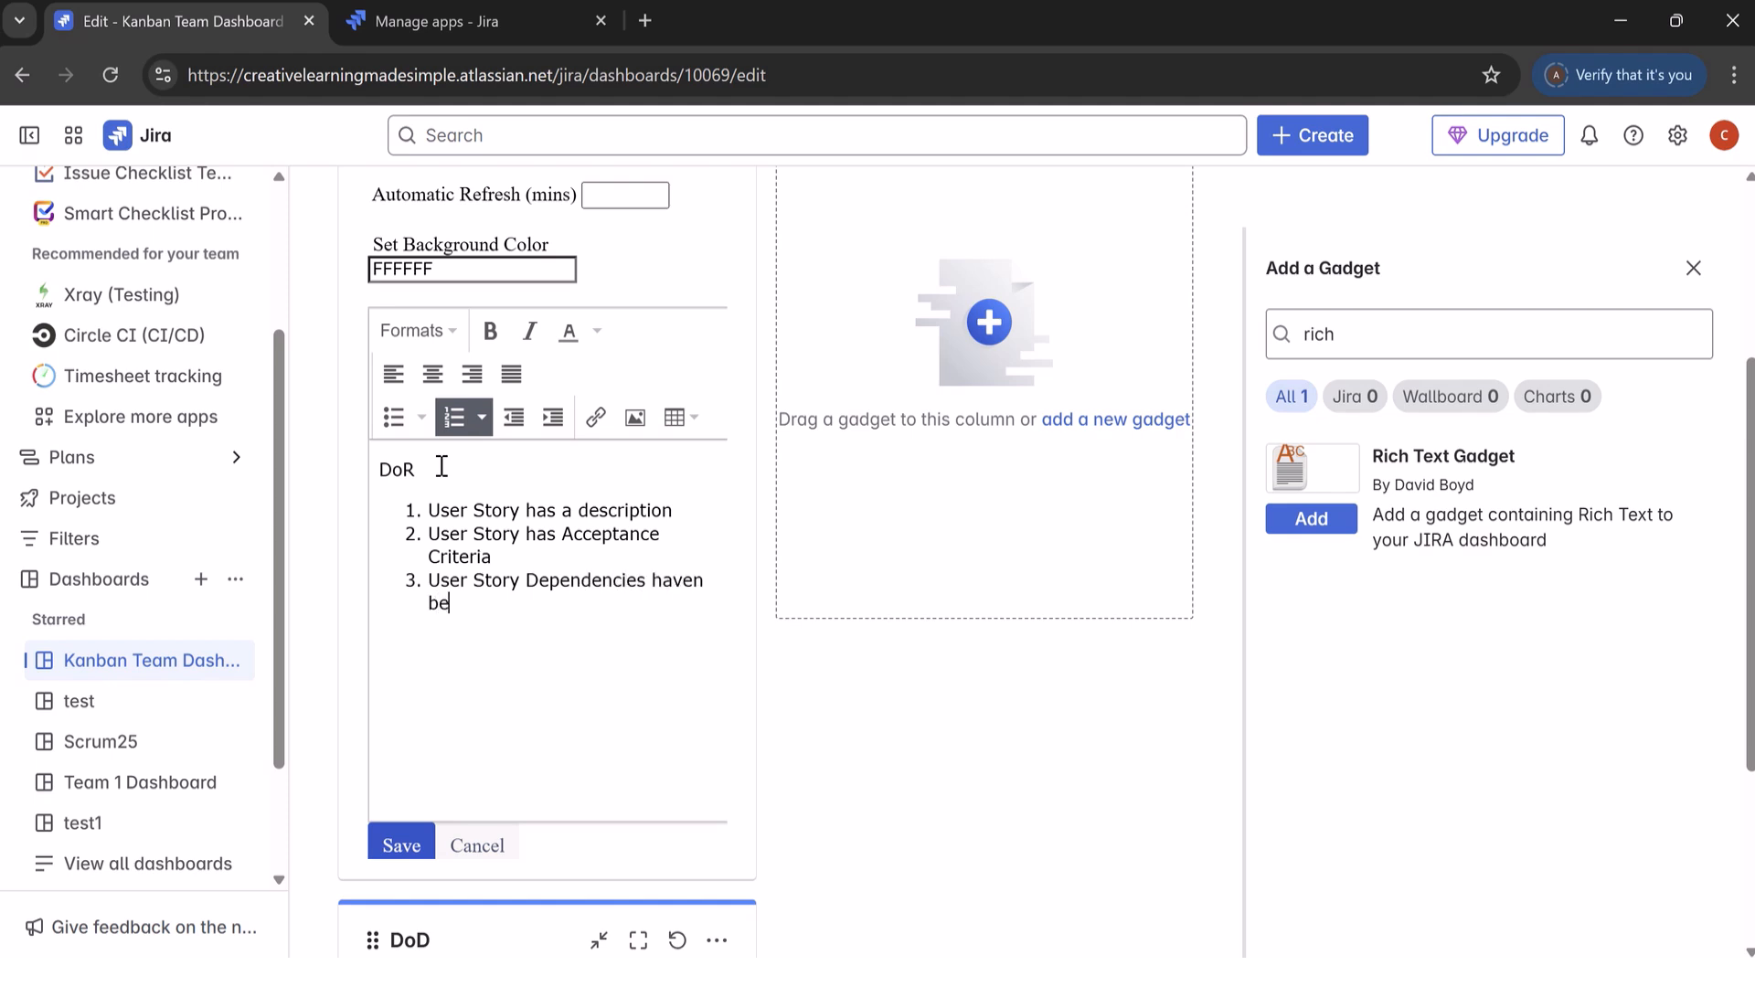
{"action": "type", "text": "en identified."}
{"action": "left_click", "coordinate": [401, 846]}
Step: Close the gadget list and examine the DoD gadget's options, the layout choices and the dashboard's further actions
{"action": "mouse_move", "coordinate": [1051, 72]}
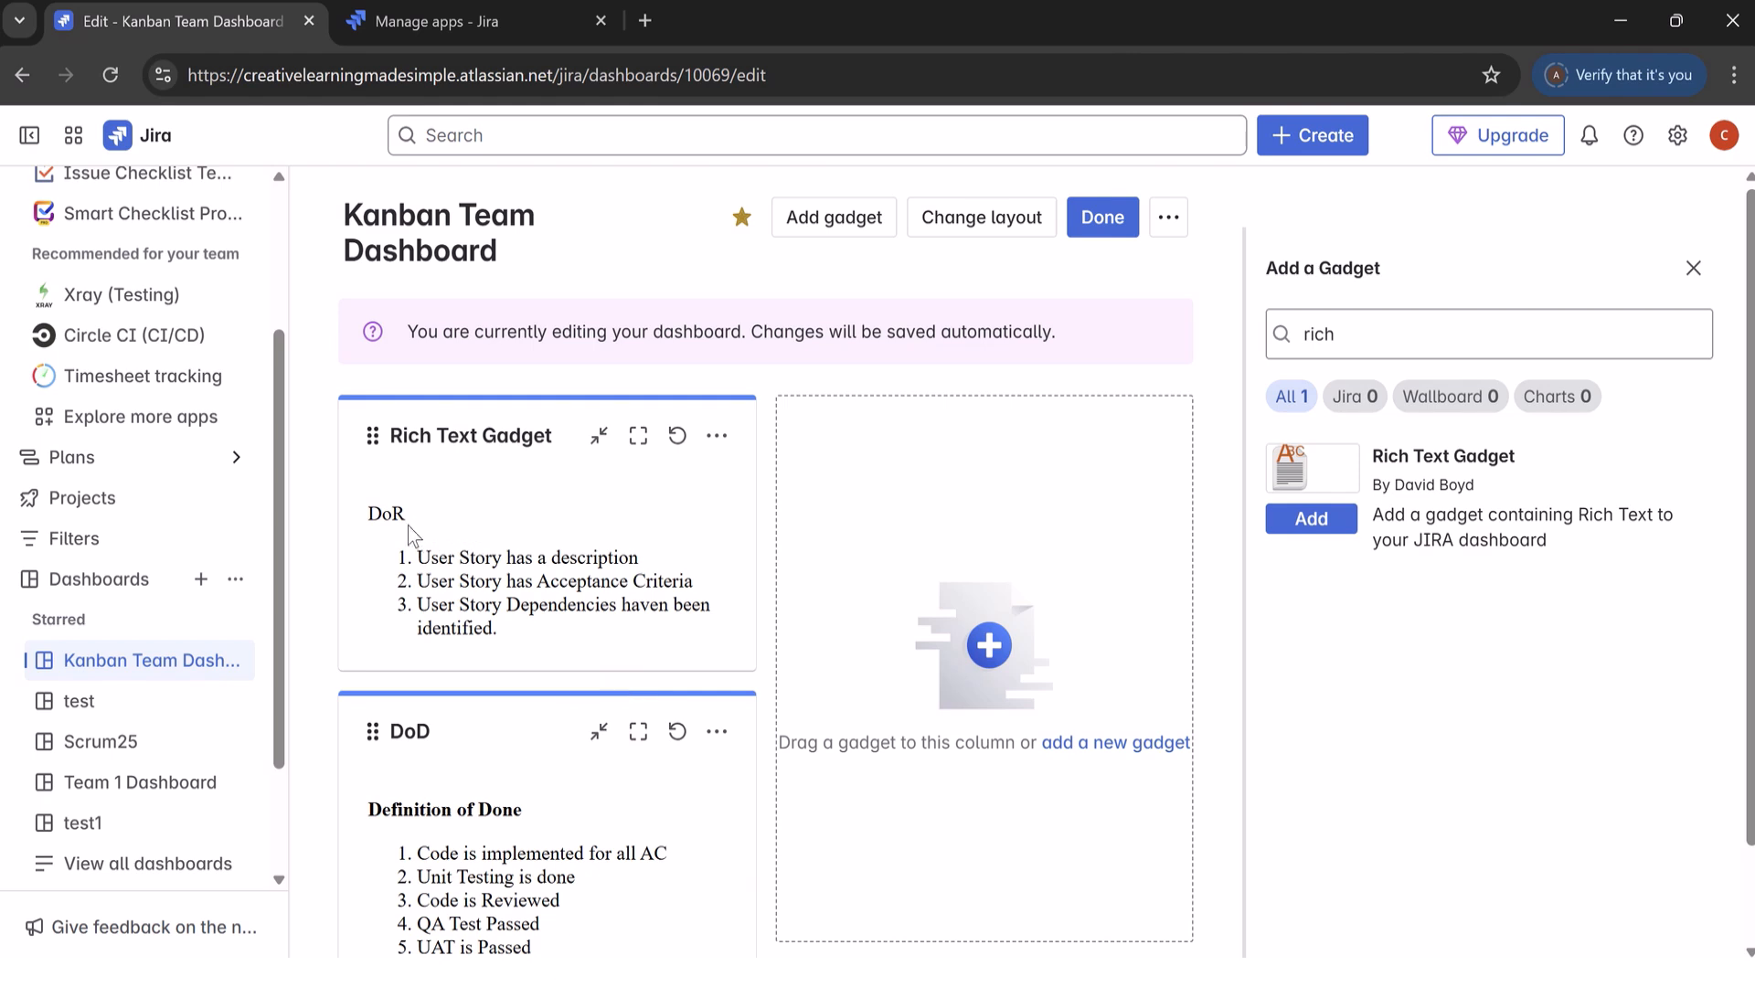
{"action": "left_click", "coordinate": [529, 736]}
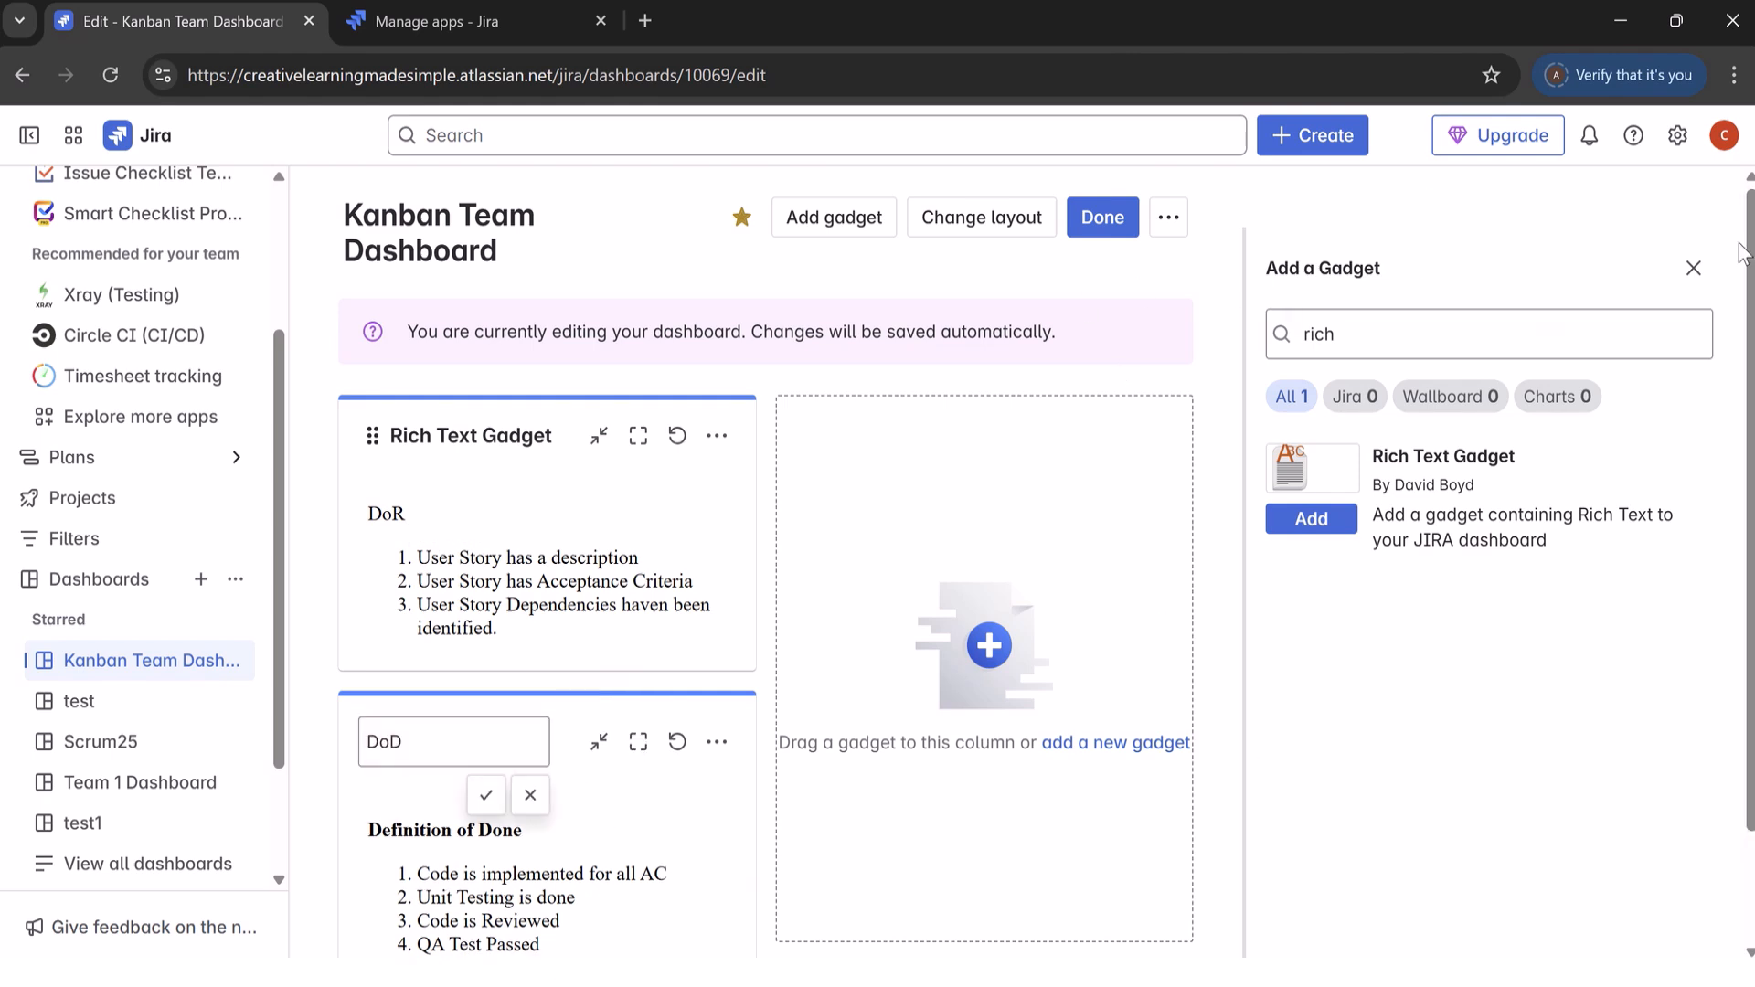
{"action": "left_click", "coordinate": [1693, 268]}
{"action": "scroll", "coordinate": [1694, 267], "scroll_direction": "down", "scroll_amount": 1}
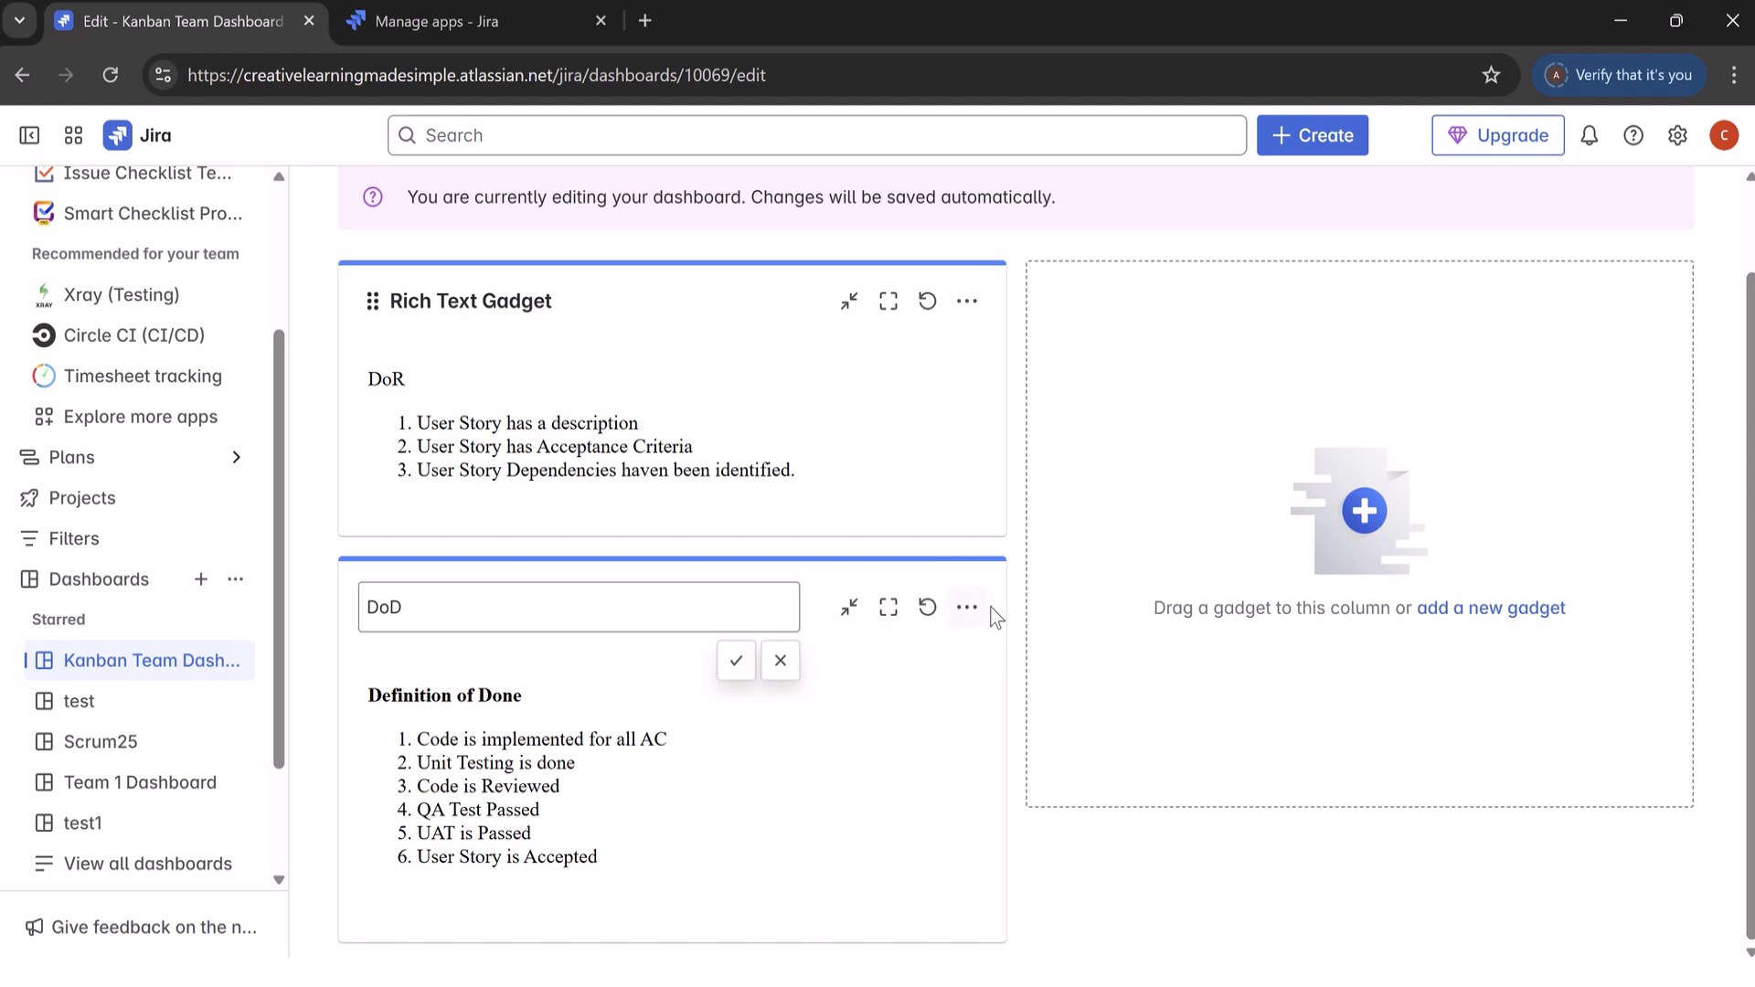
{"action": "left_click", "coordinate": [966, 608]}
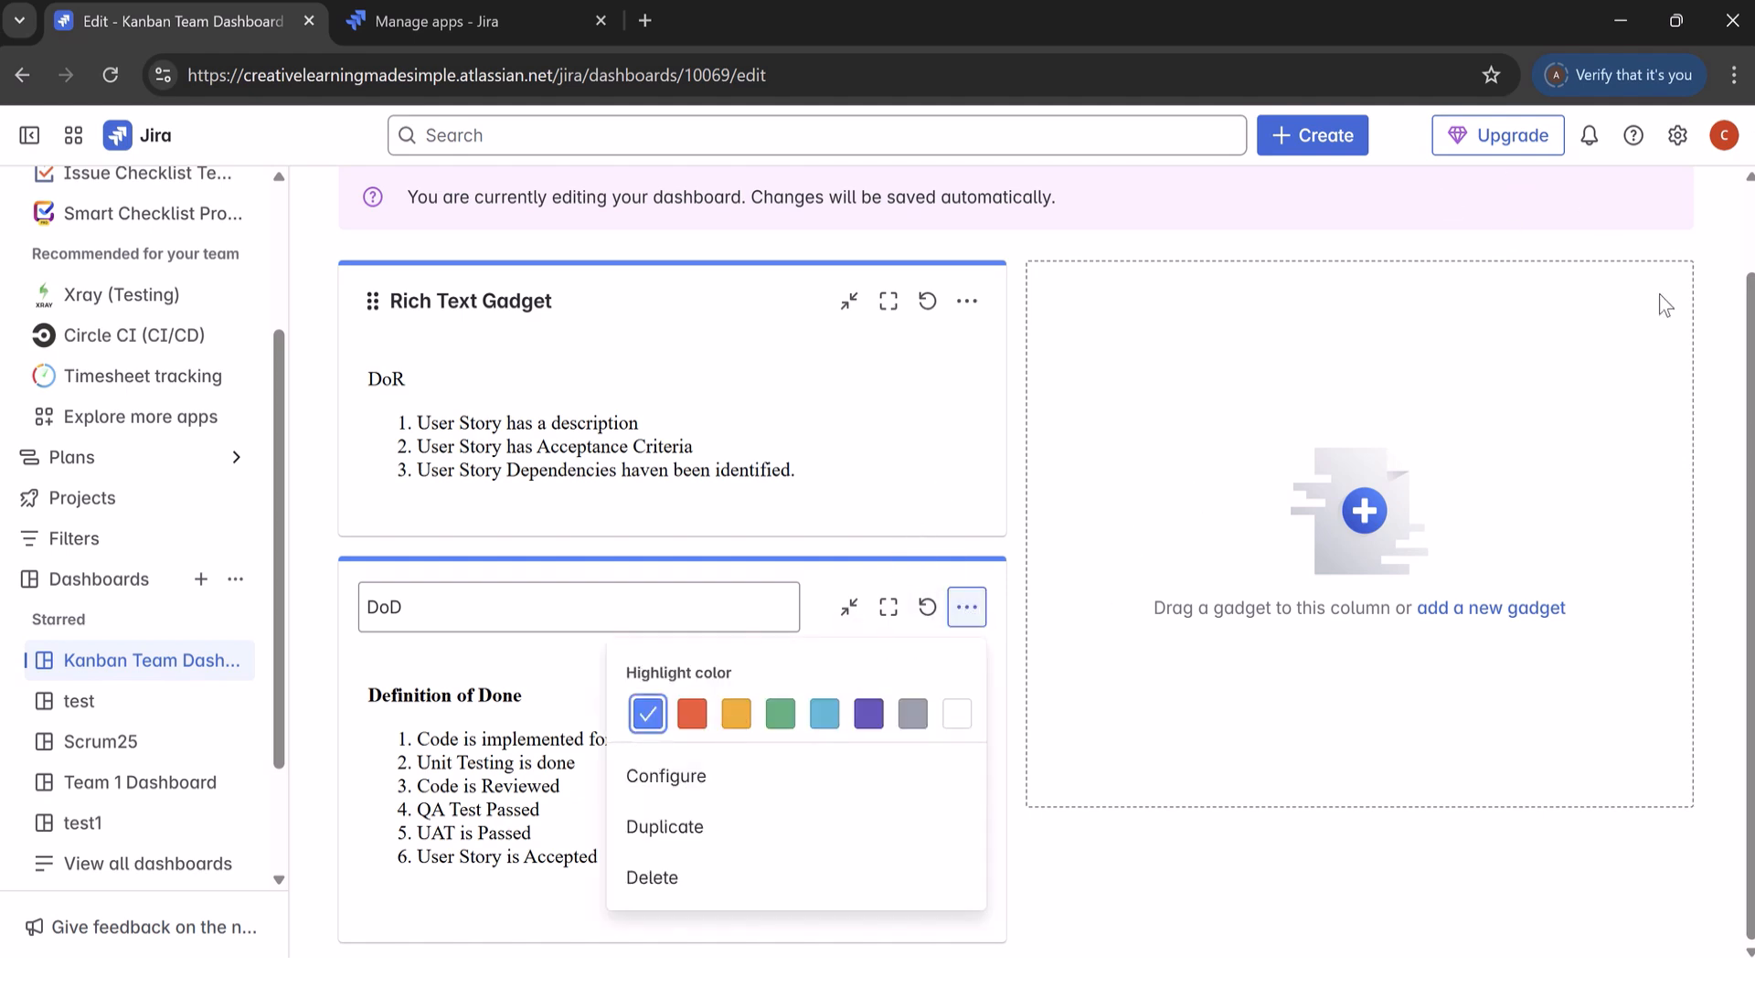
{"action": "scroll", "coordinate": [1667, 301], "scroll_direction": "up", "scroll_amount": 2}
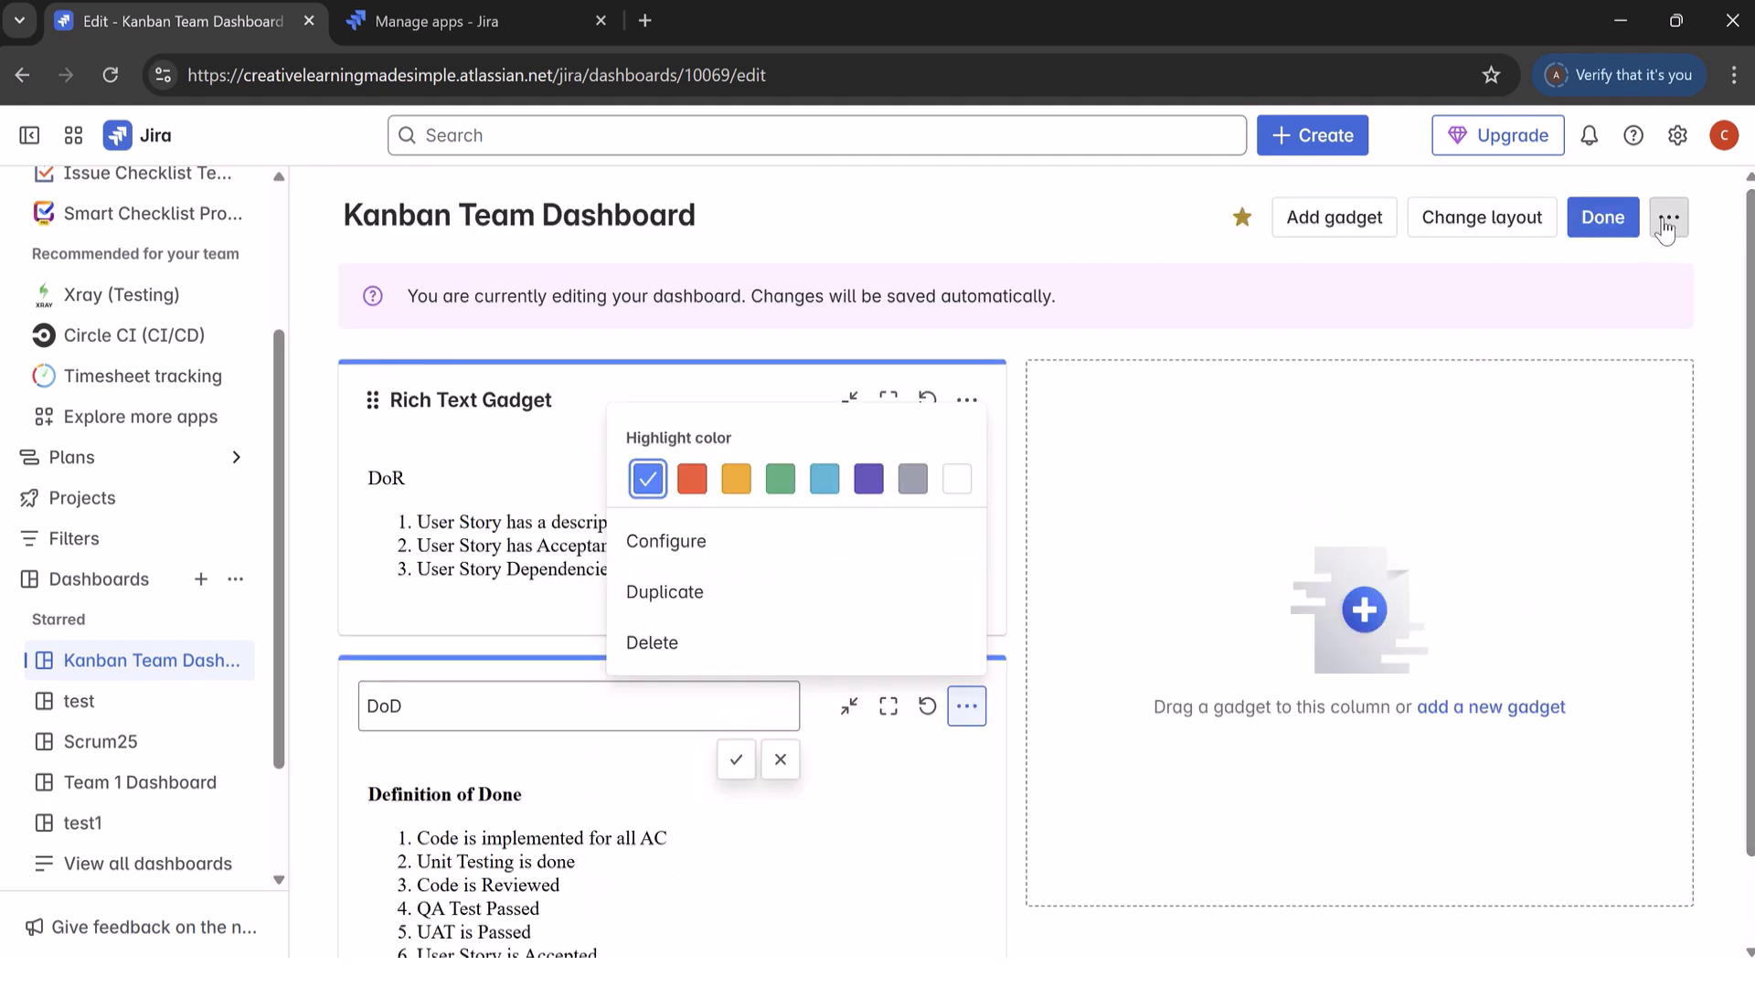
{"action": "left_click", "coordinate": [1500, 229]}
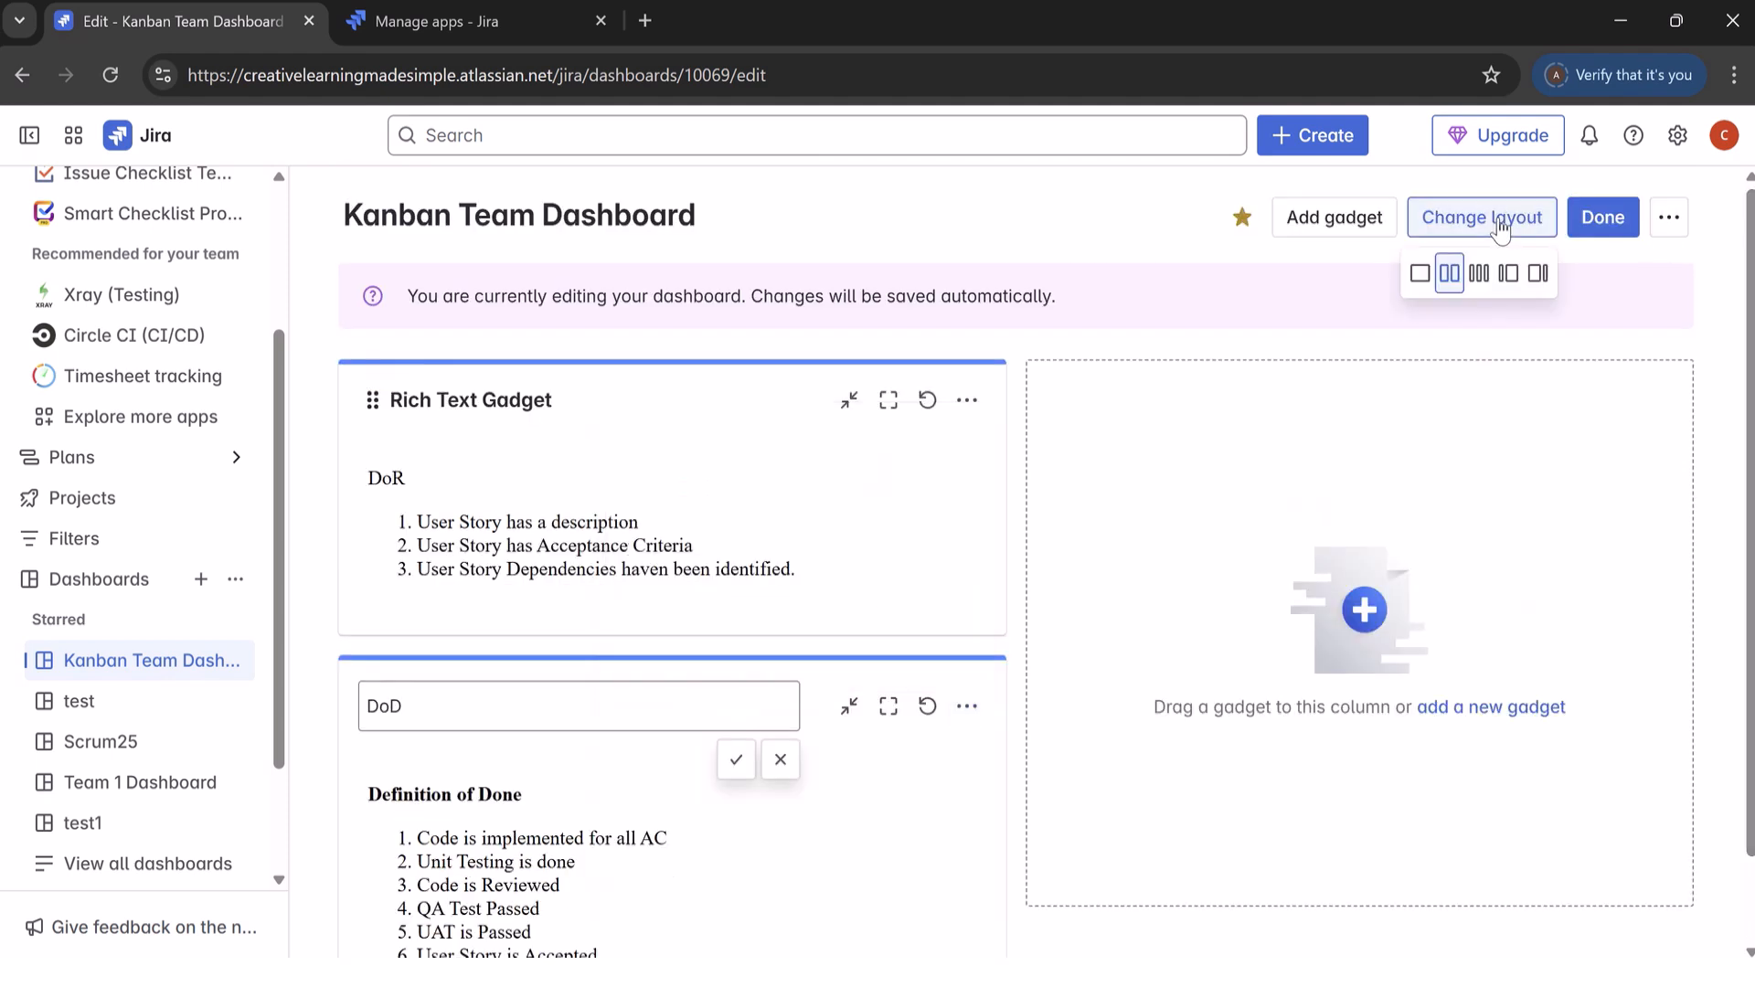
{"action": "left_click", "coordinate": [1668, 222]}
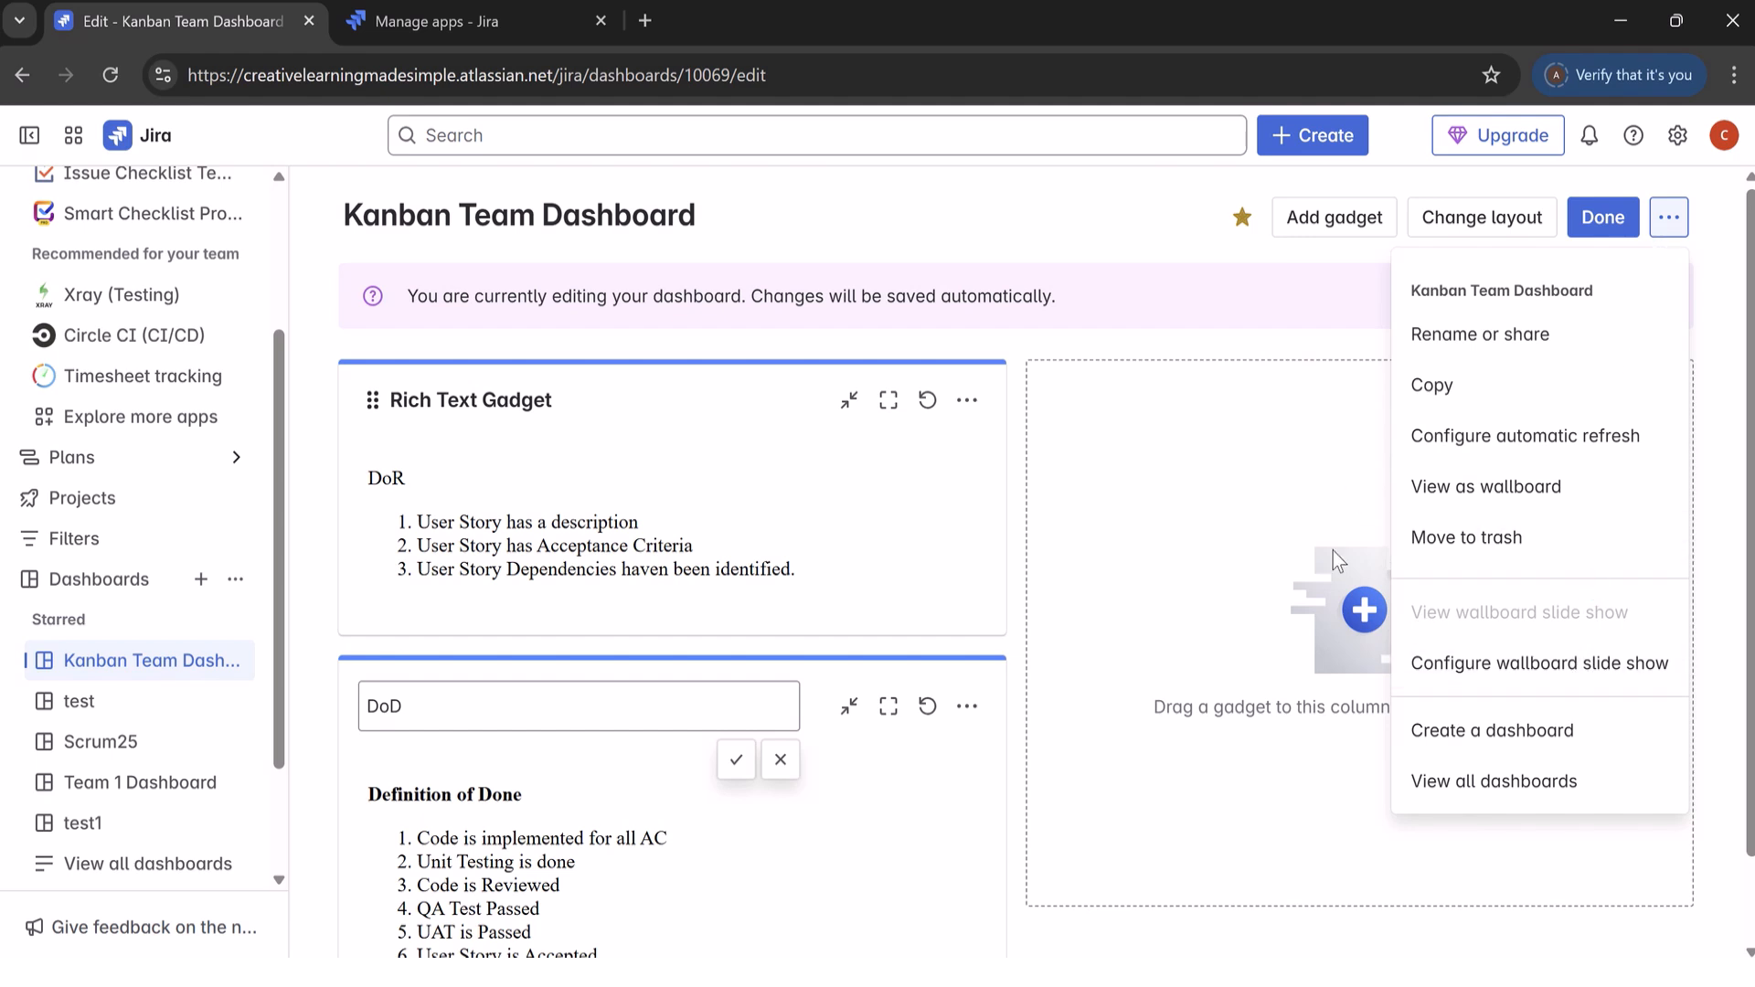
{"action": "left_click", "coordinate": [1080, 205]}
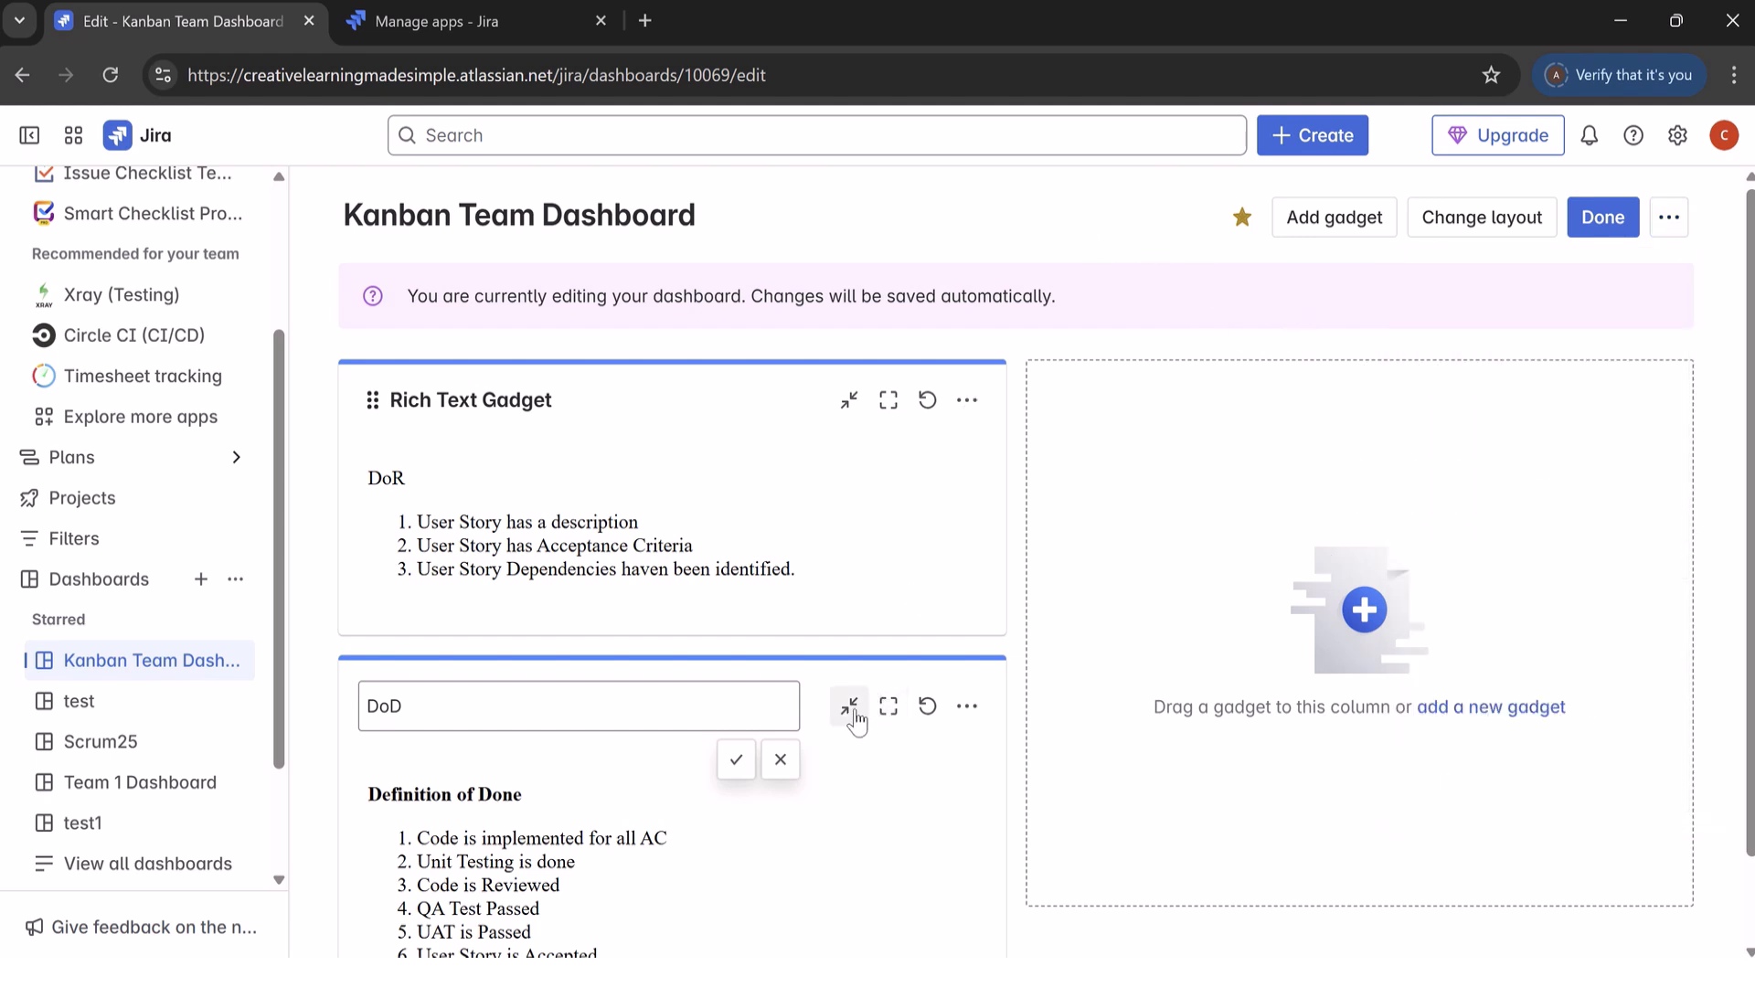
Step: Rename the new Rich Text Gadget above the DoD gadget as DoR
{"action": "left_click", "coordinate": [519, 402]}
{"action": "left_click_drag", "start_coordinate": [569, 417], "coordinate": [306, 402]}
{"action": "type", "text": "DoR"}
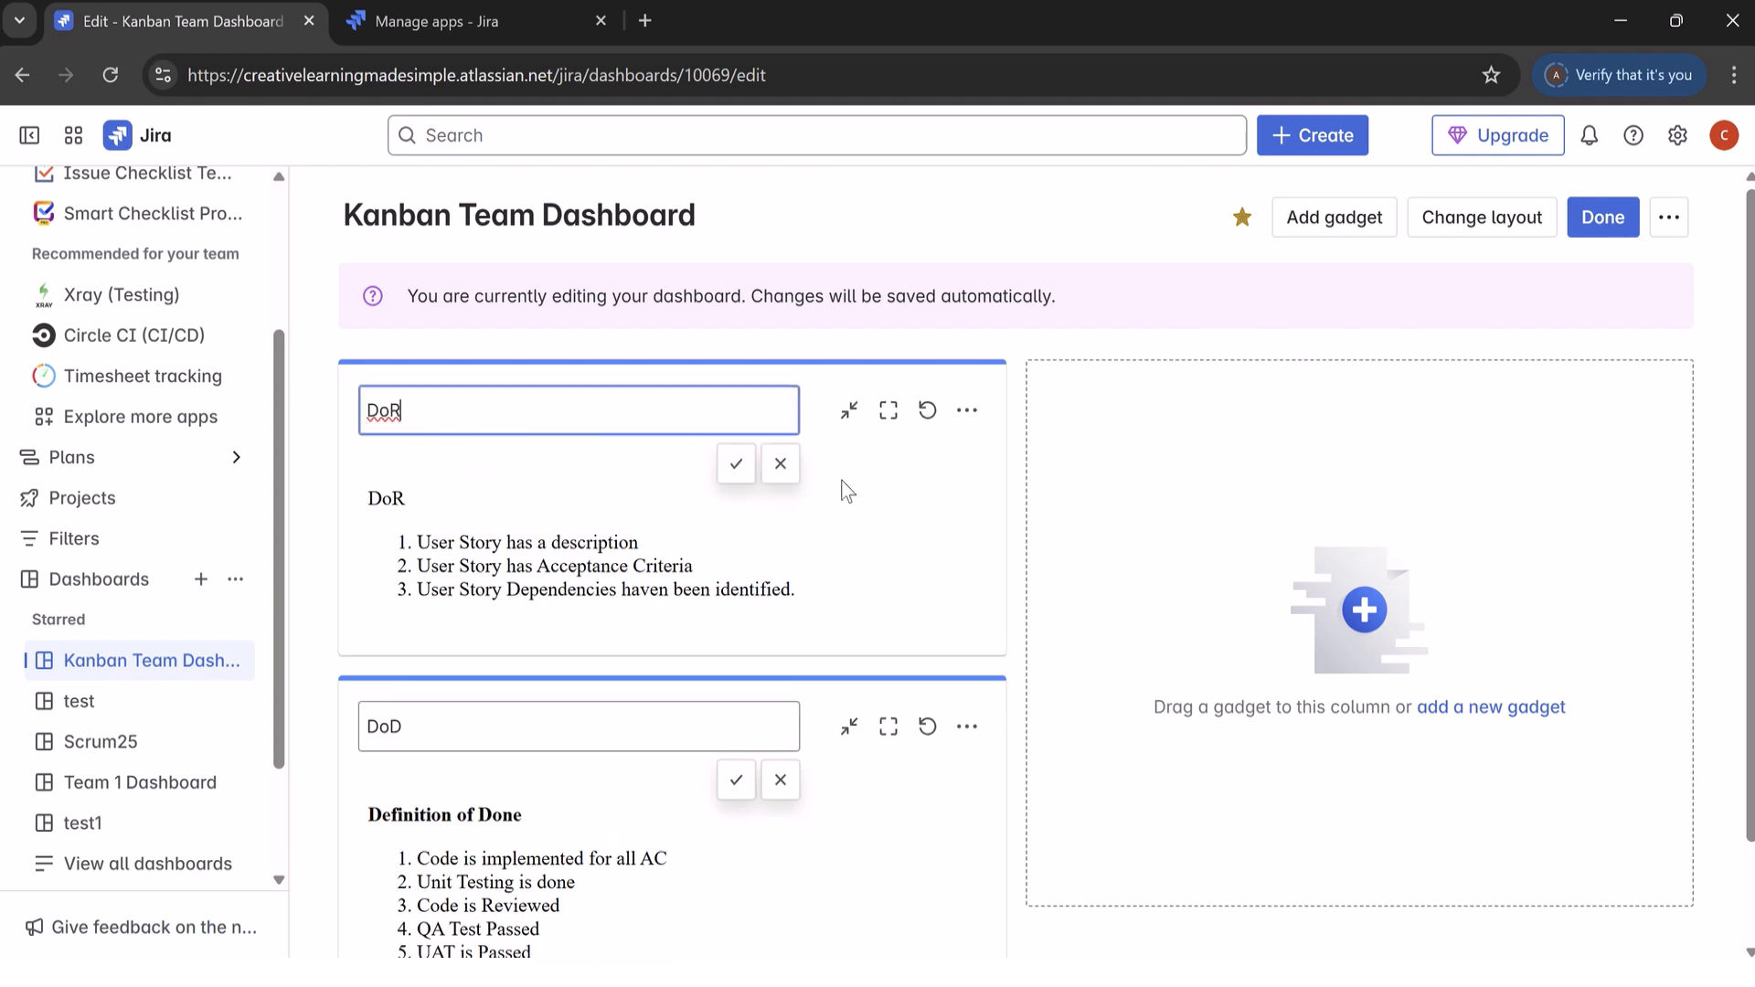
{"action": "left_click", "coordinate": [736, 469]}
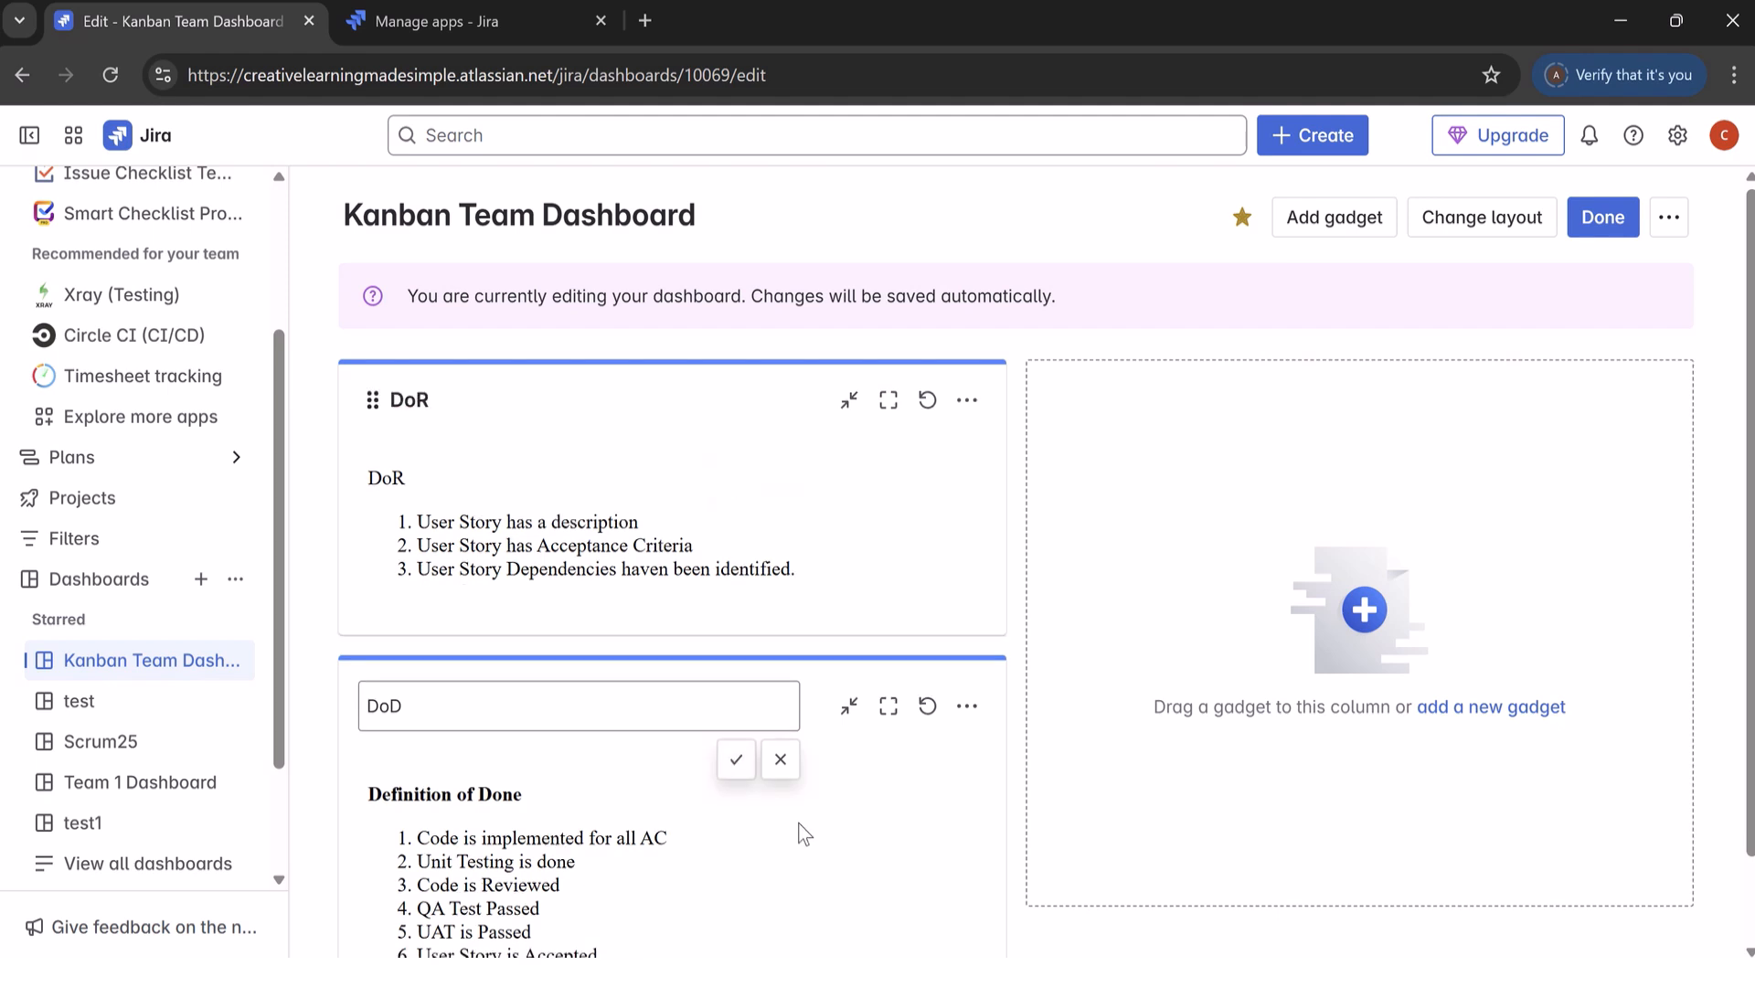
{"action": "triple_click", "coordinate": [891, 812]}
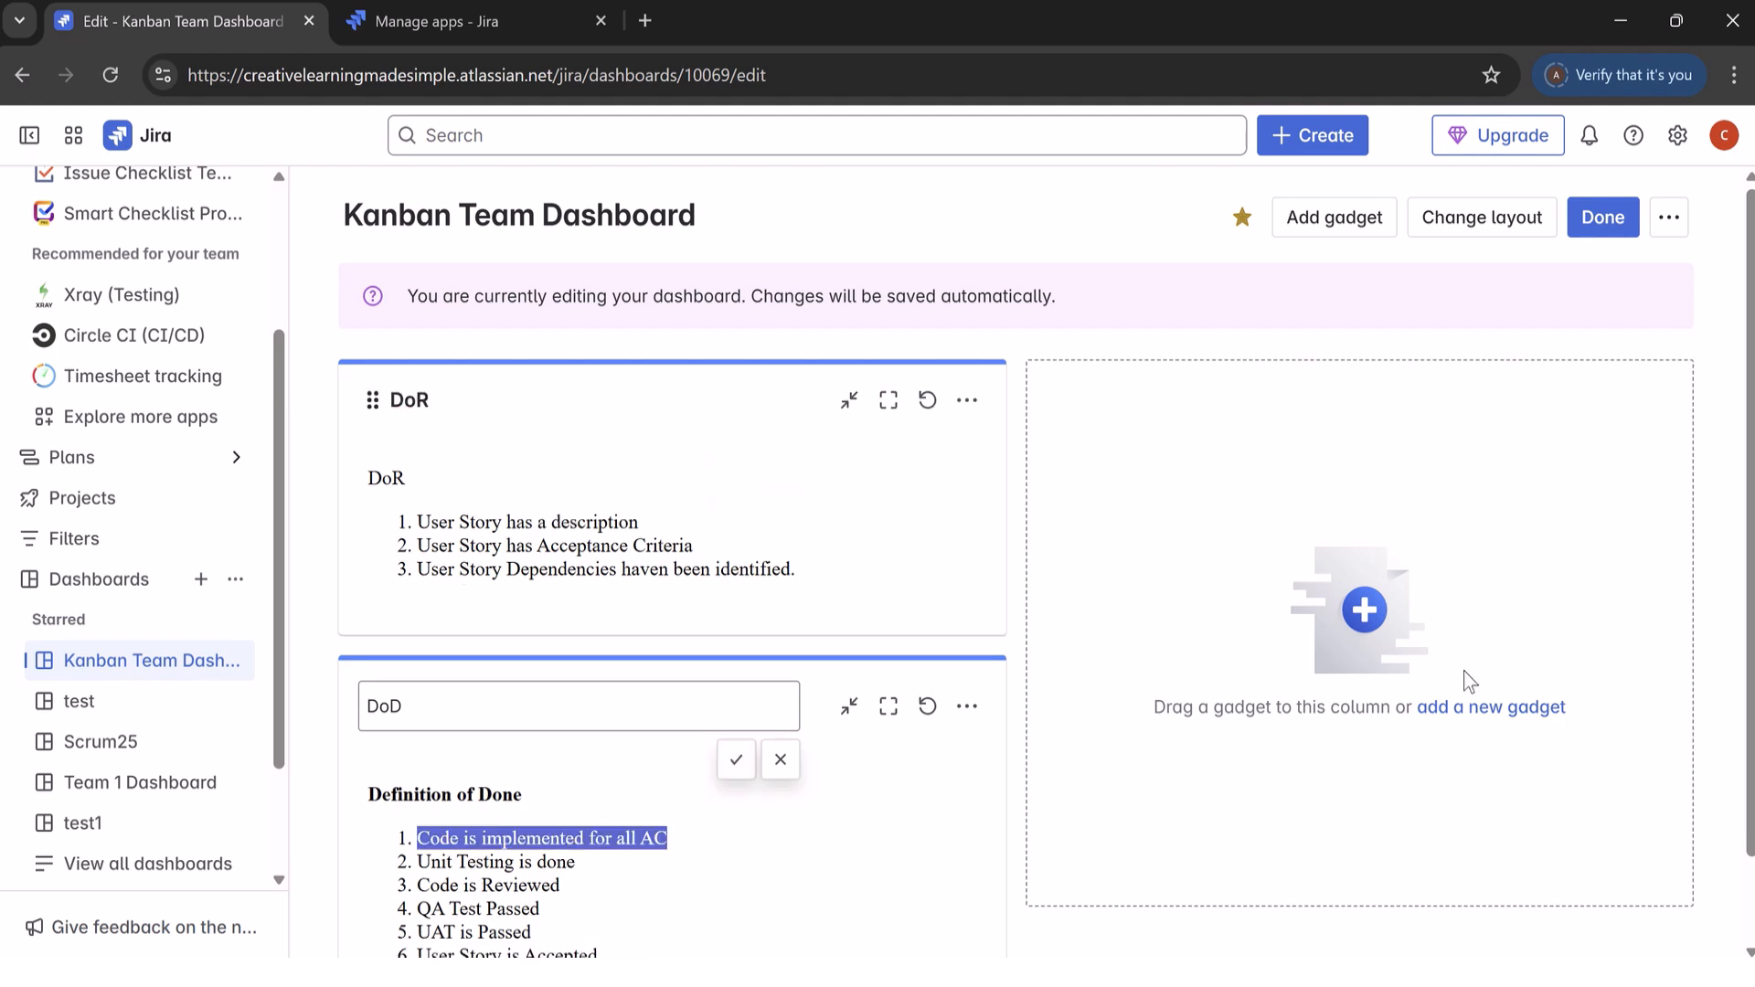
{"action": "left_click_drag", "start_coordinate": [1750, 691], "coordinate": [1749, 880]}
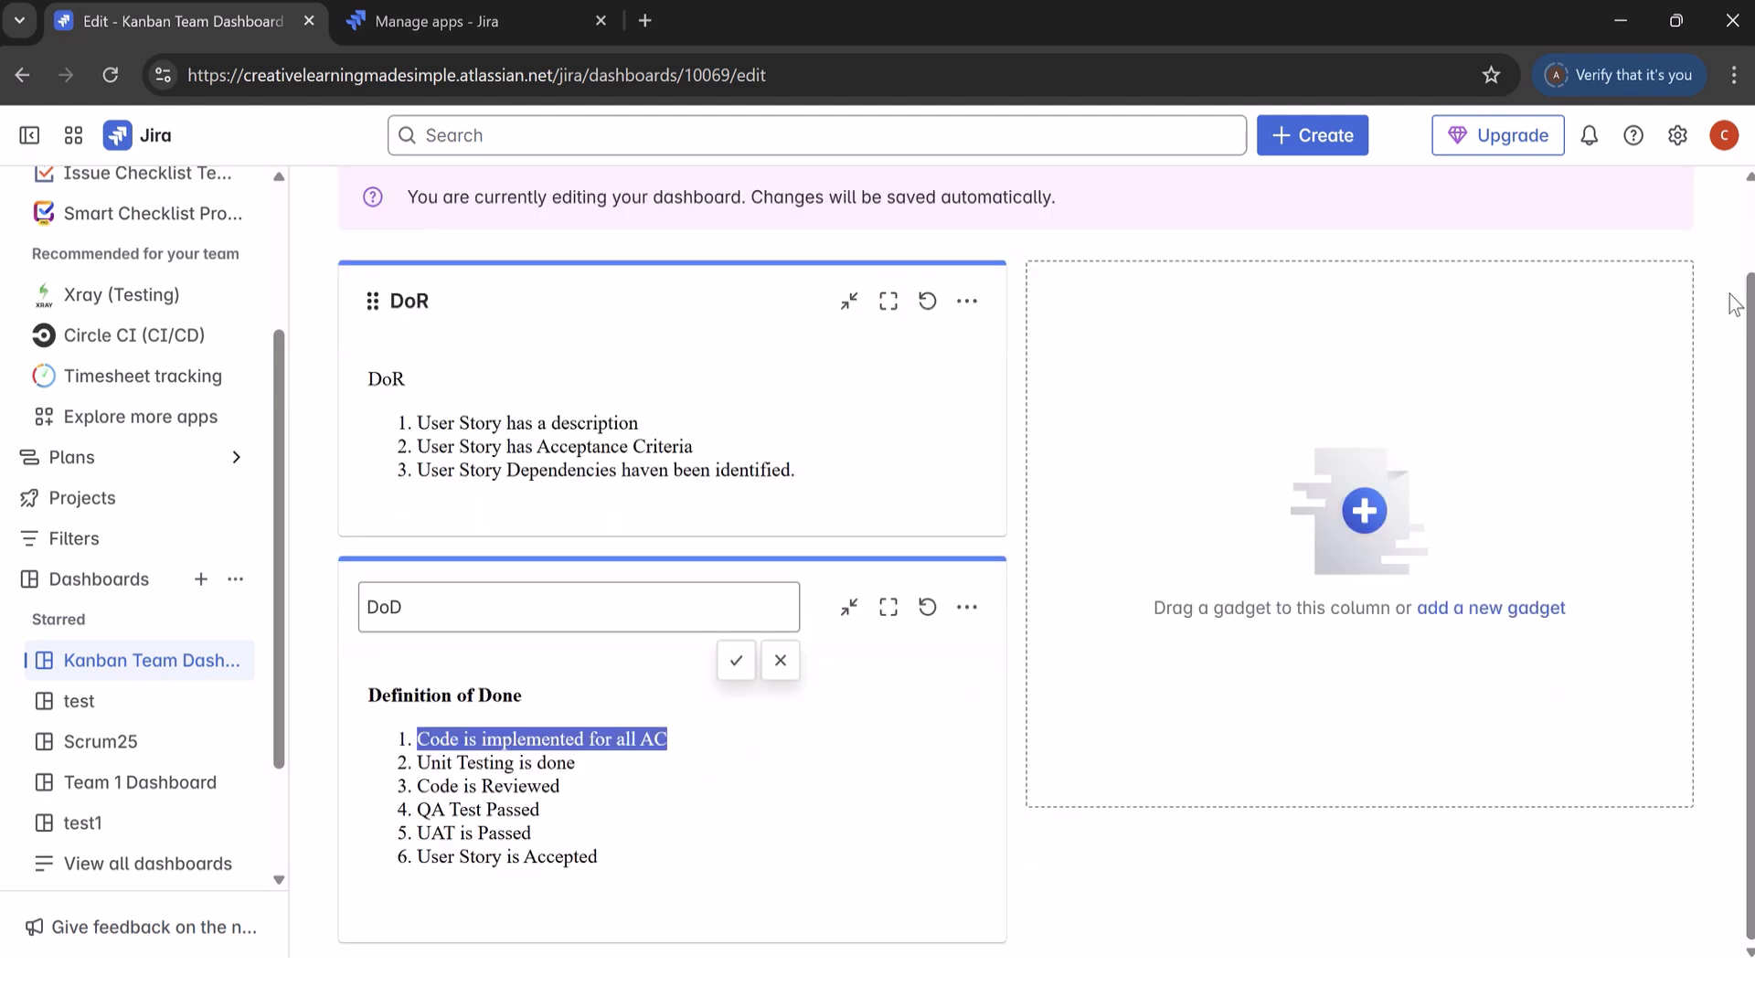
{"action": "left_click", "coordinate": [1751, 230]}
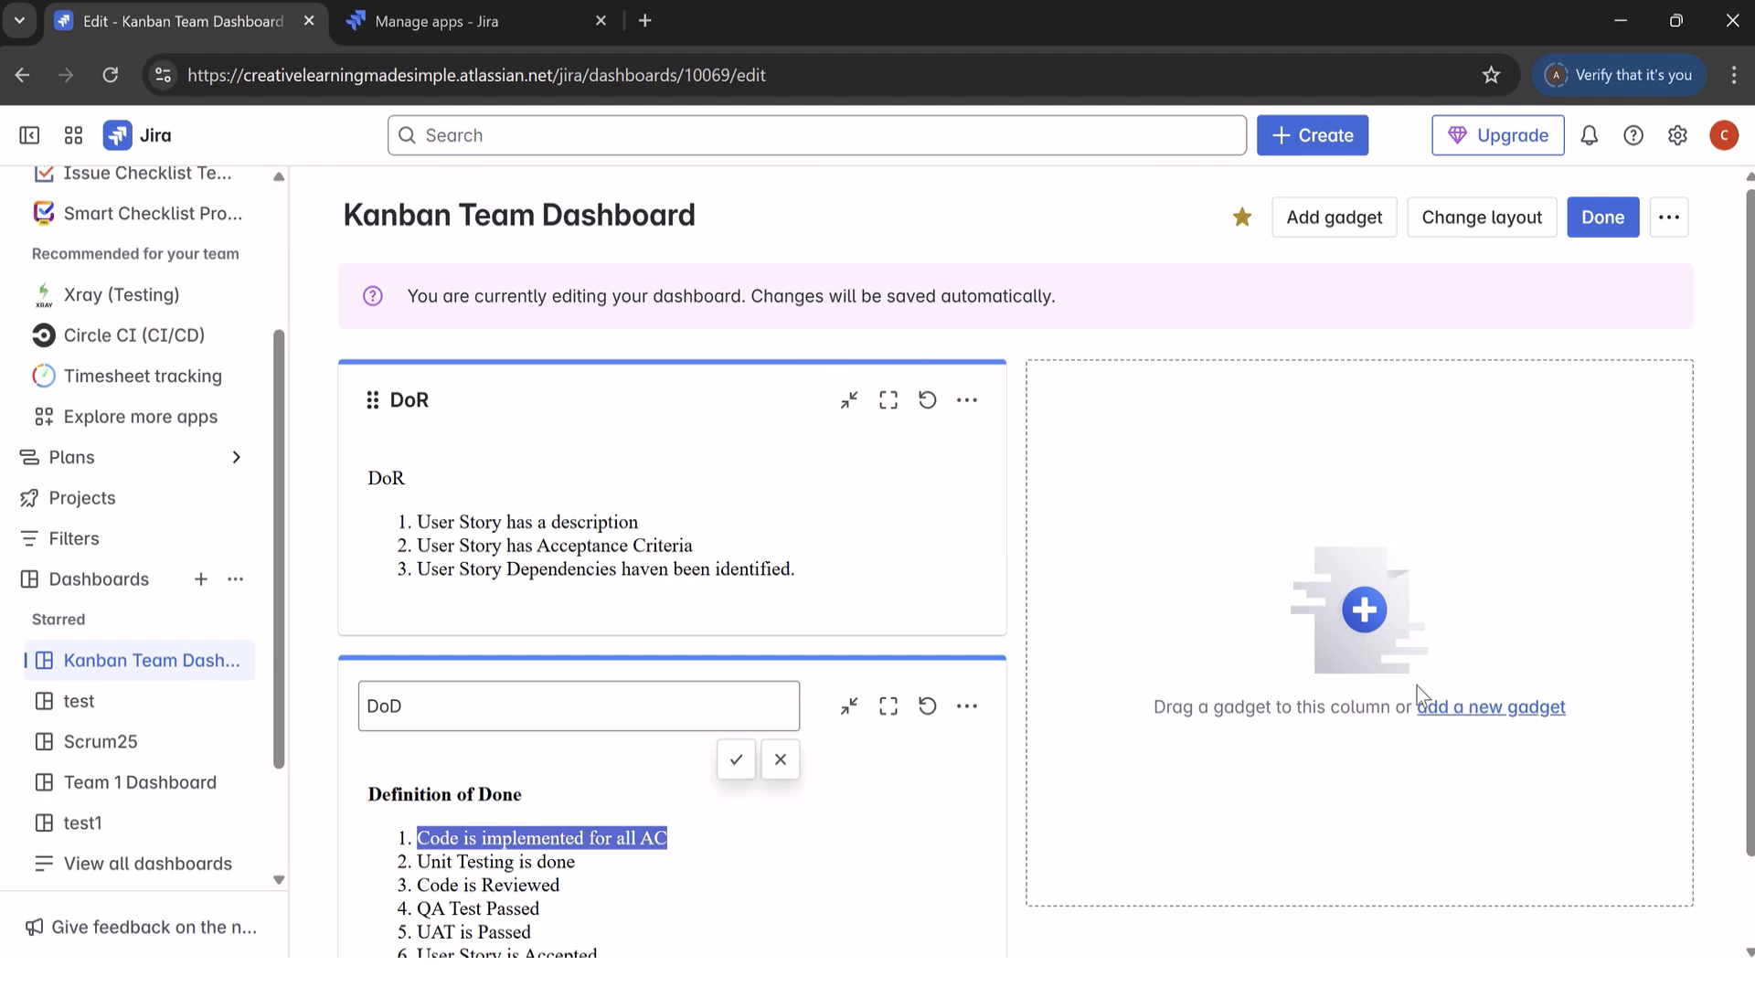
{"action": "left_click_drag", "start_coordinate": [653, 838], "coordinate": [1449, 447]}
{"action": "left_click_drag", "start_coordinate": [819, 462], "coordinate": [1364, 514]}
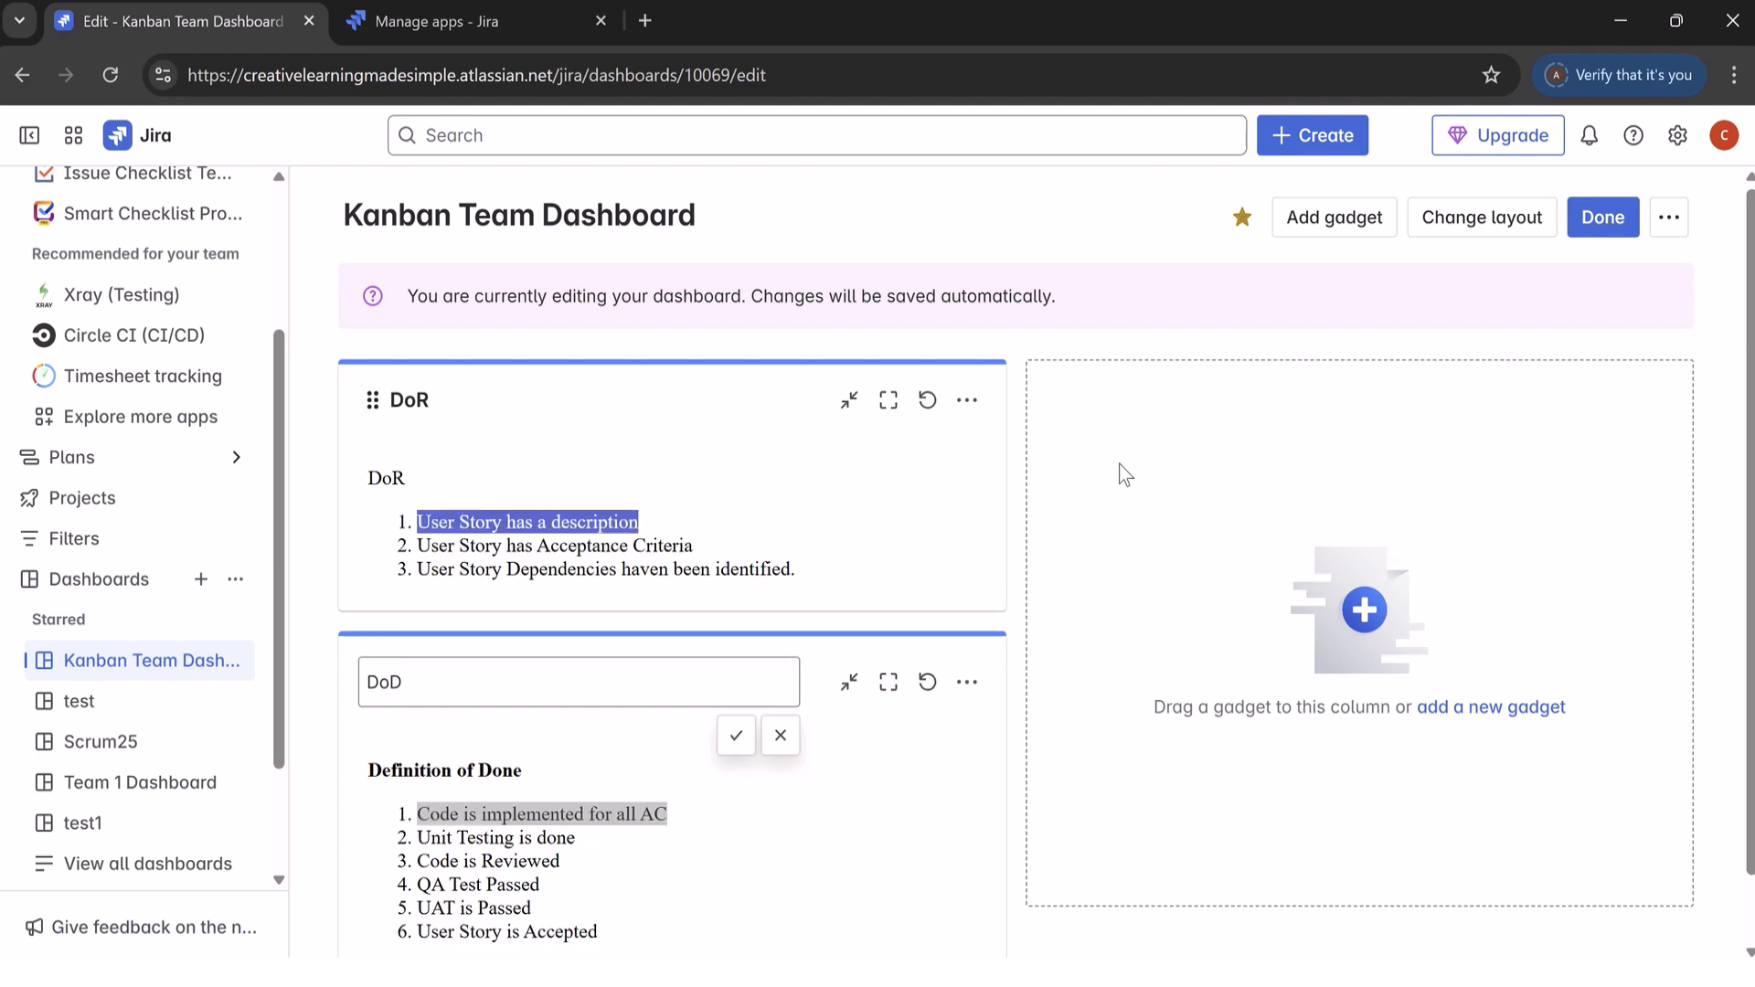
{"action": "left_click", "coordinate": [1670, 216]}
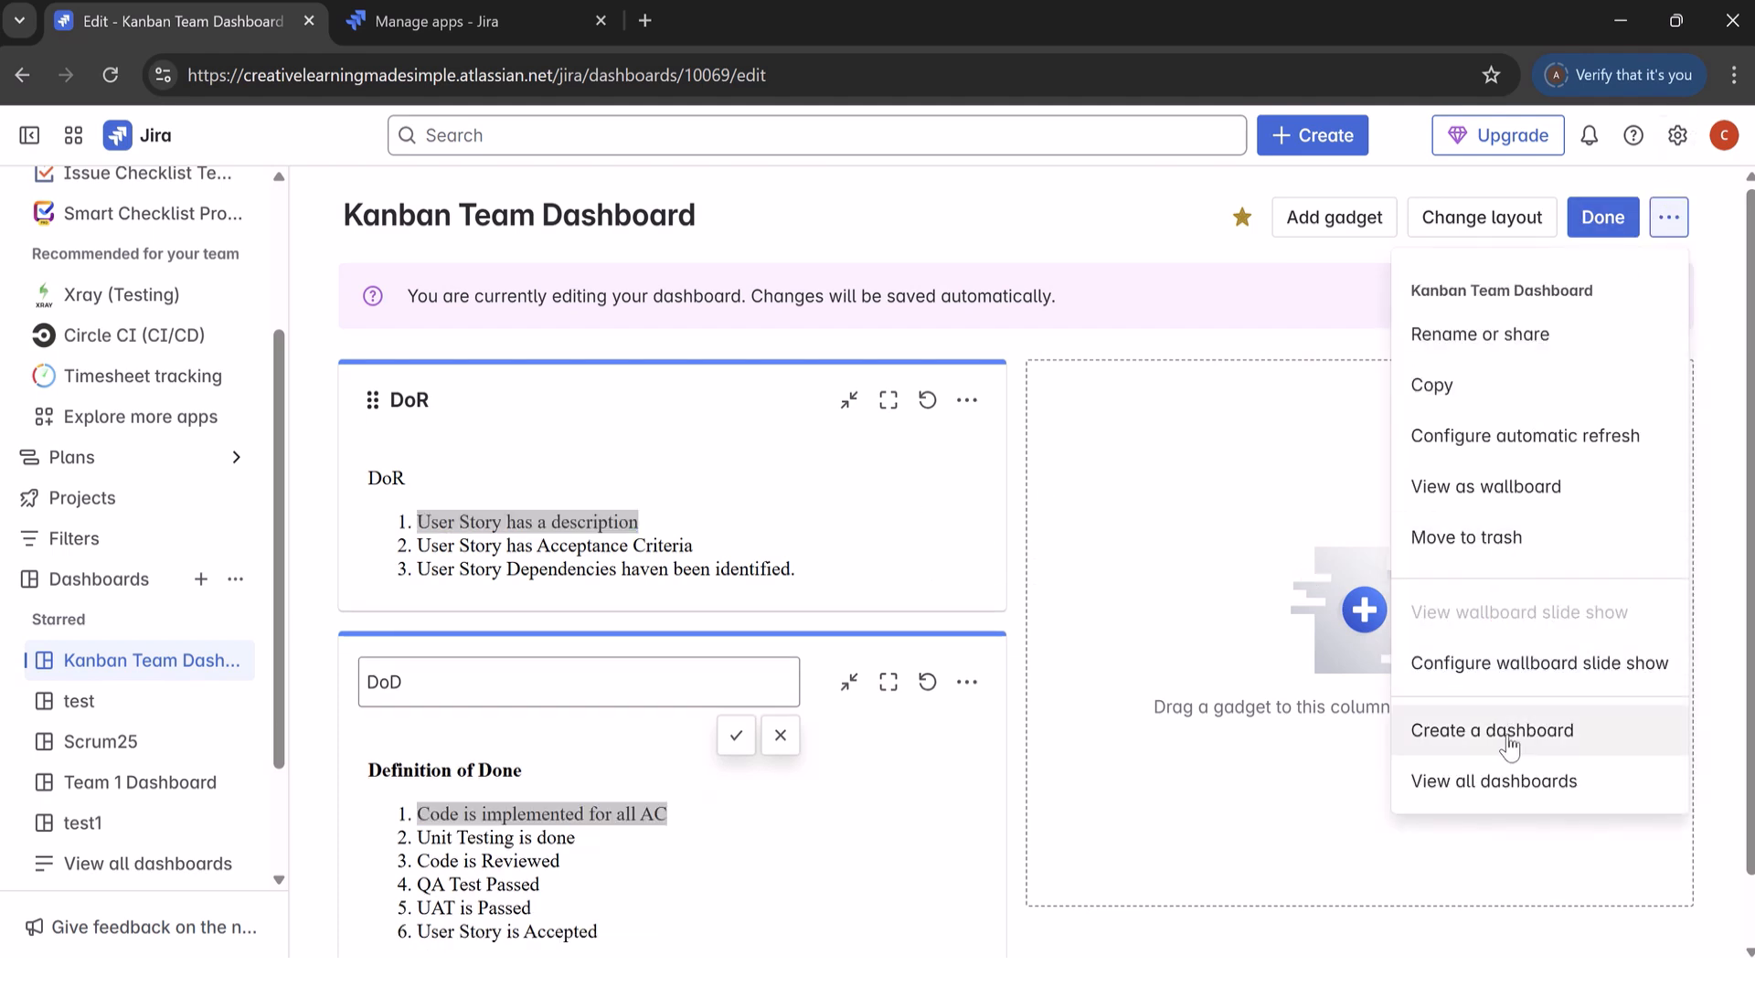
{"action": "left_click", "coordinate": [1245, 468]}
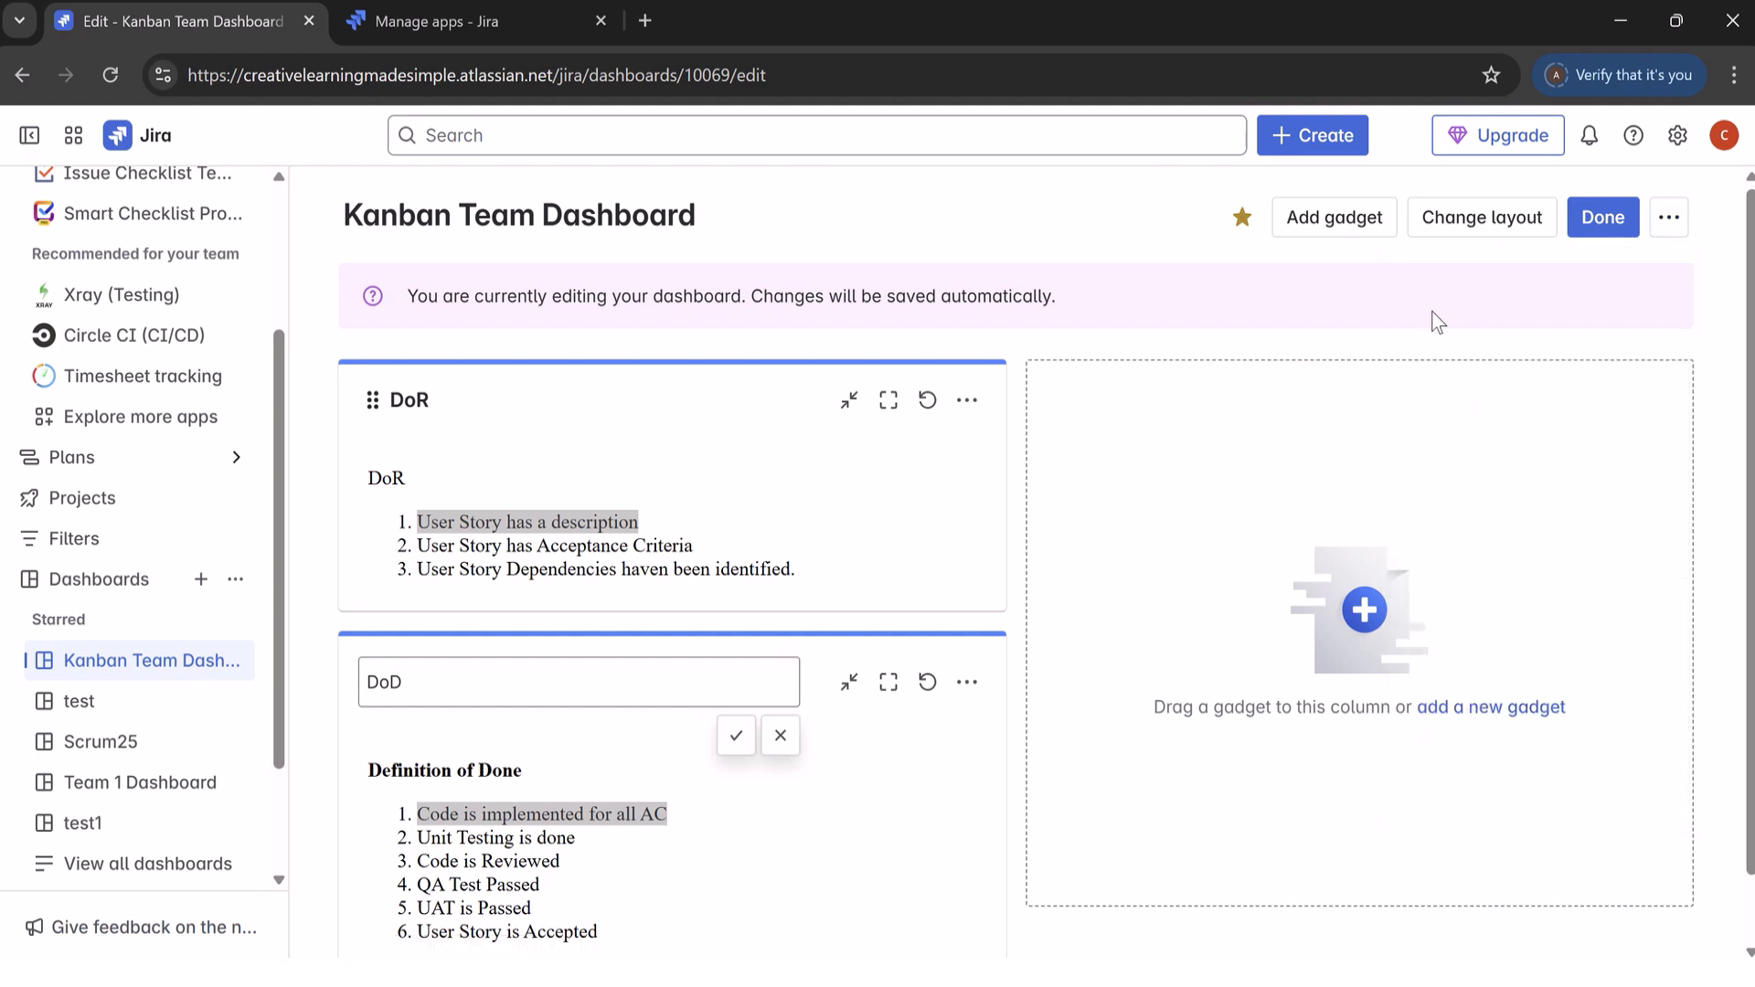
Step: Move the DoR gadget into the empty second column of the dashboard
{"action": "left_click_drag", "start_coordinate": [689, 419], "coordinate": [1384, 503]}
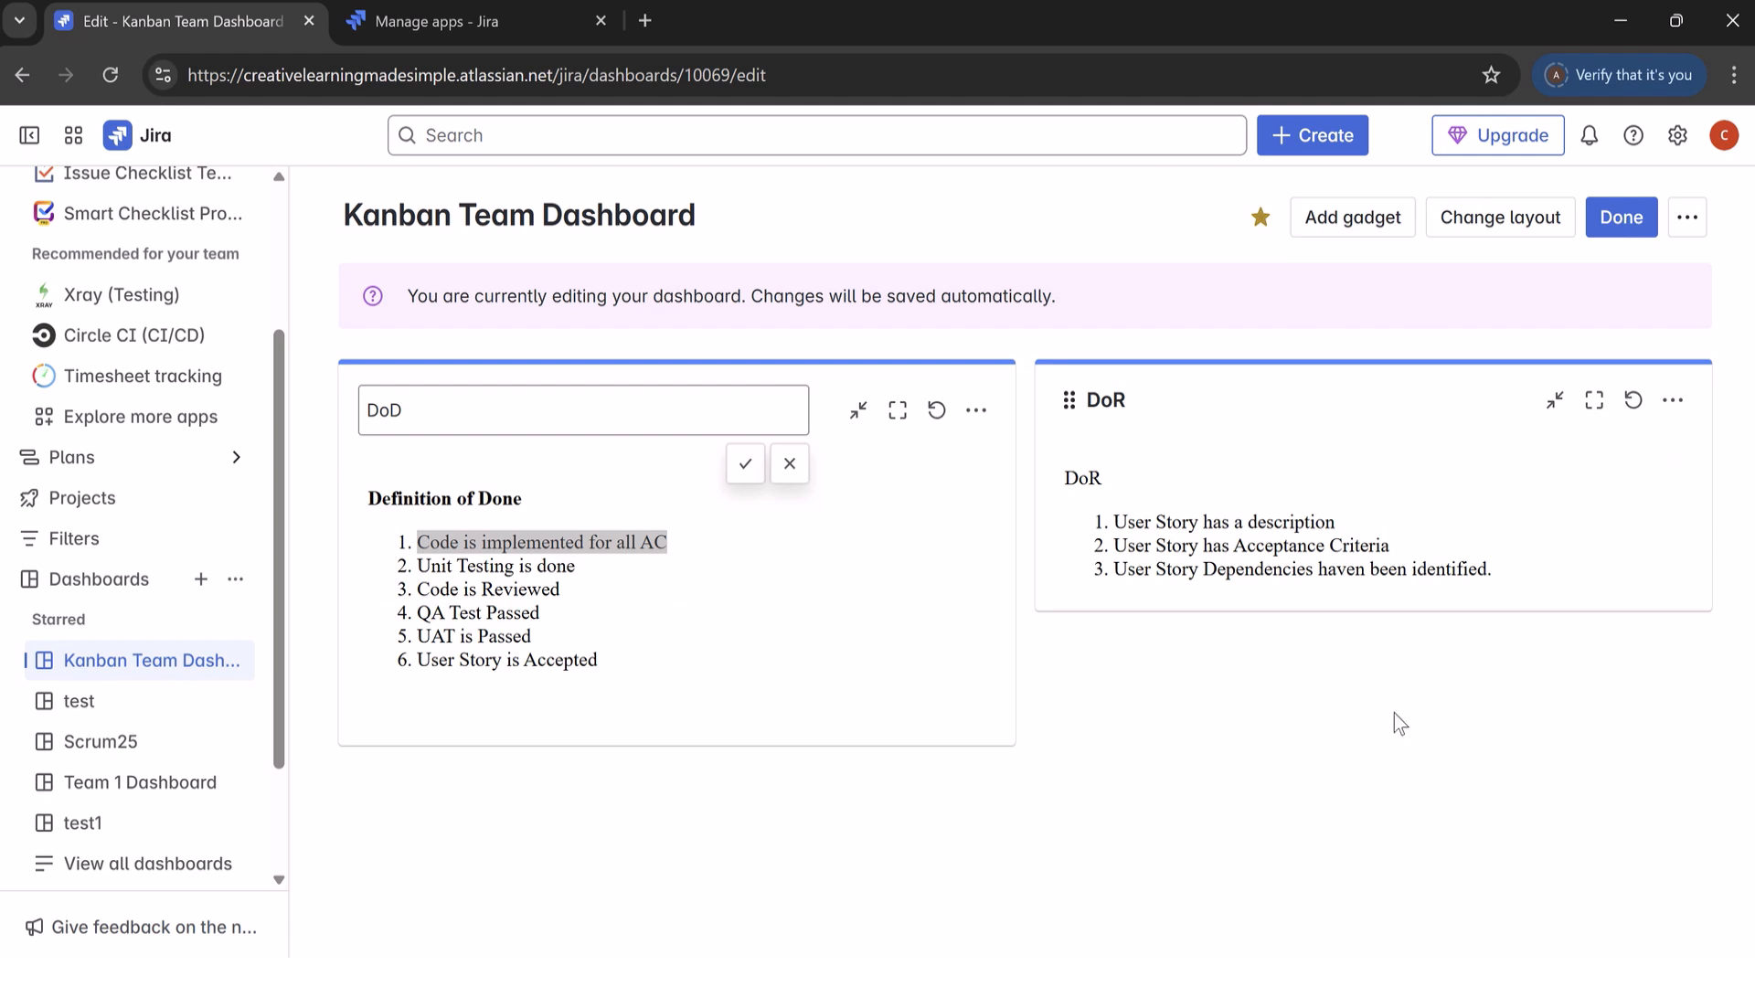
{"action": "left_click", "coordinate": [116, 506]}
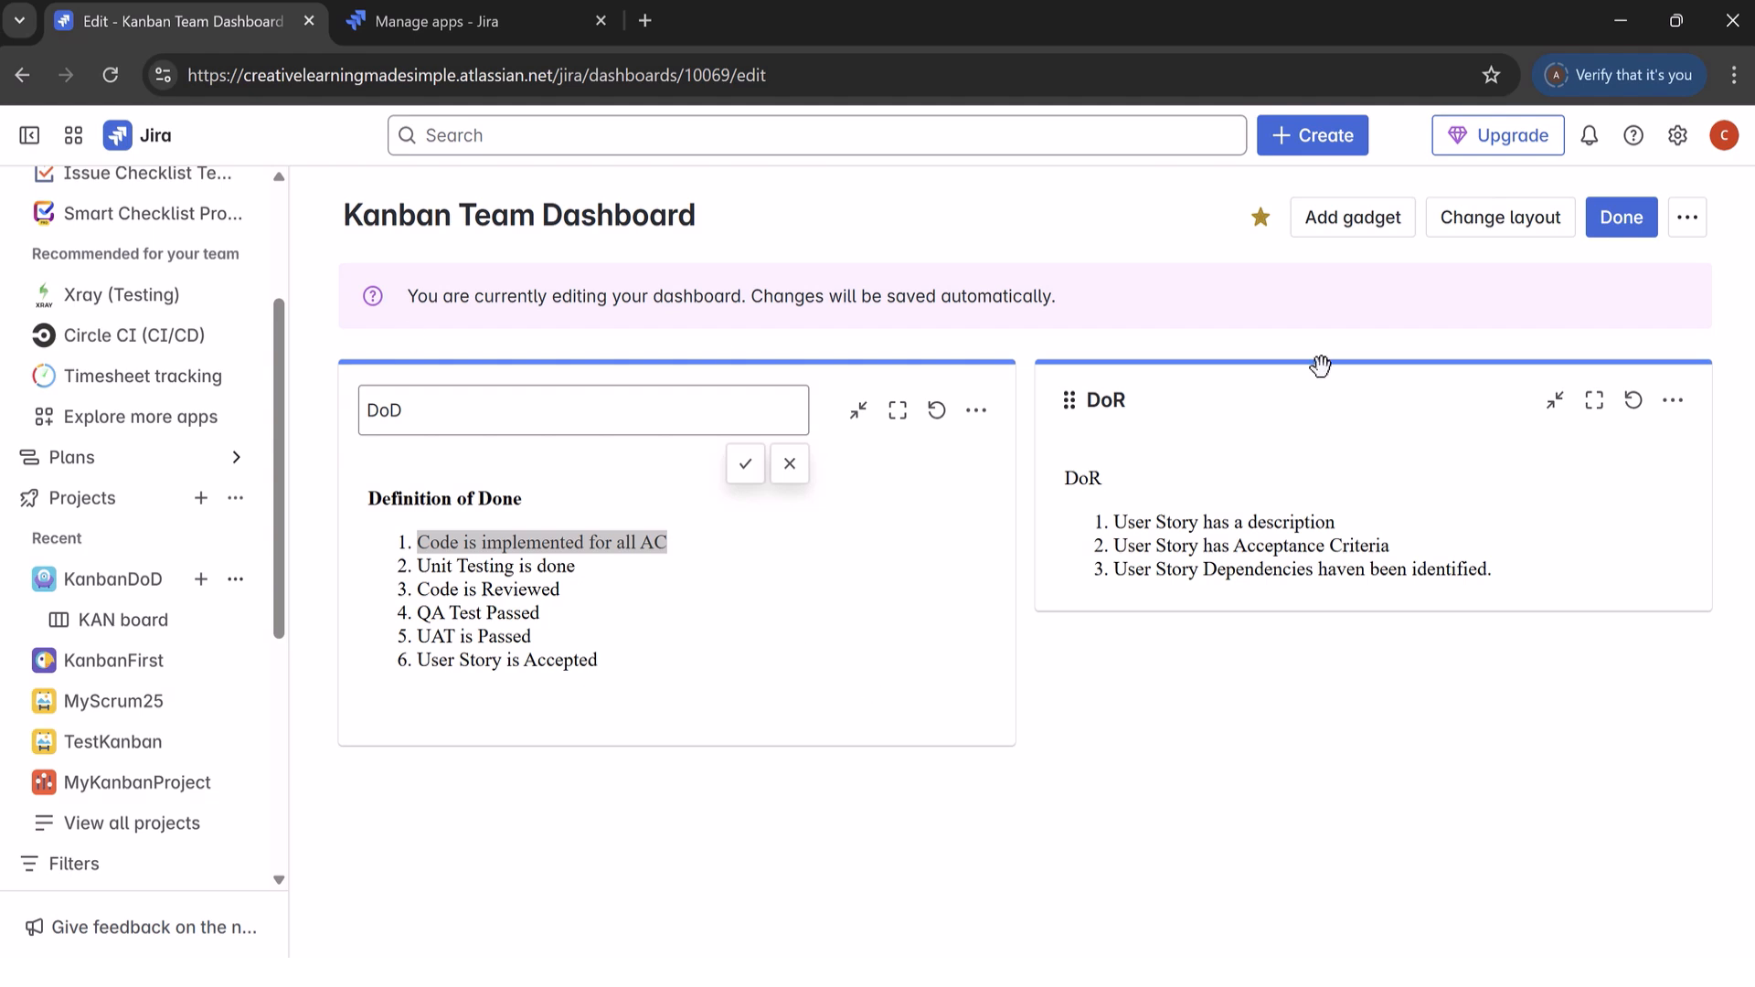
{"action": "mouse_move", "coordinate": [922, 11]}
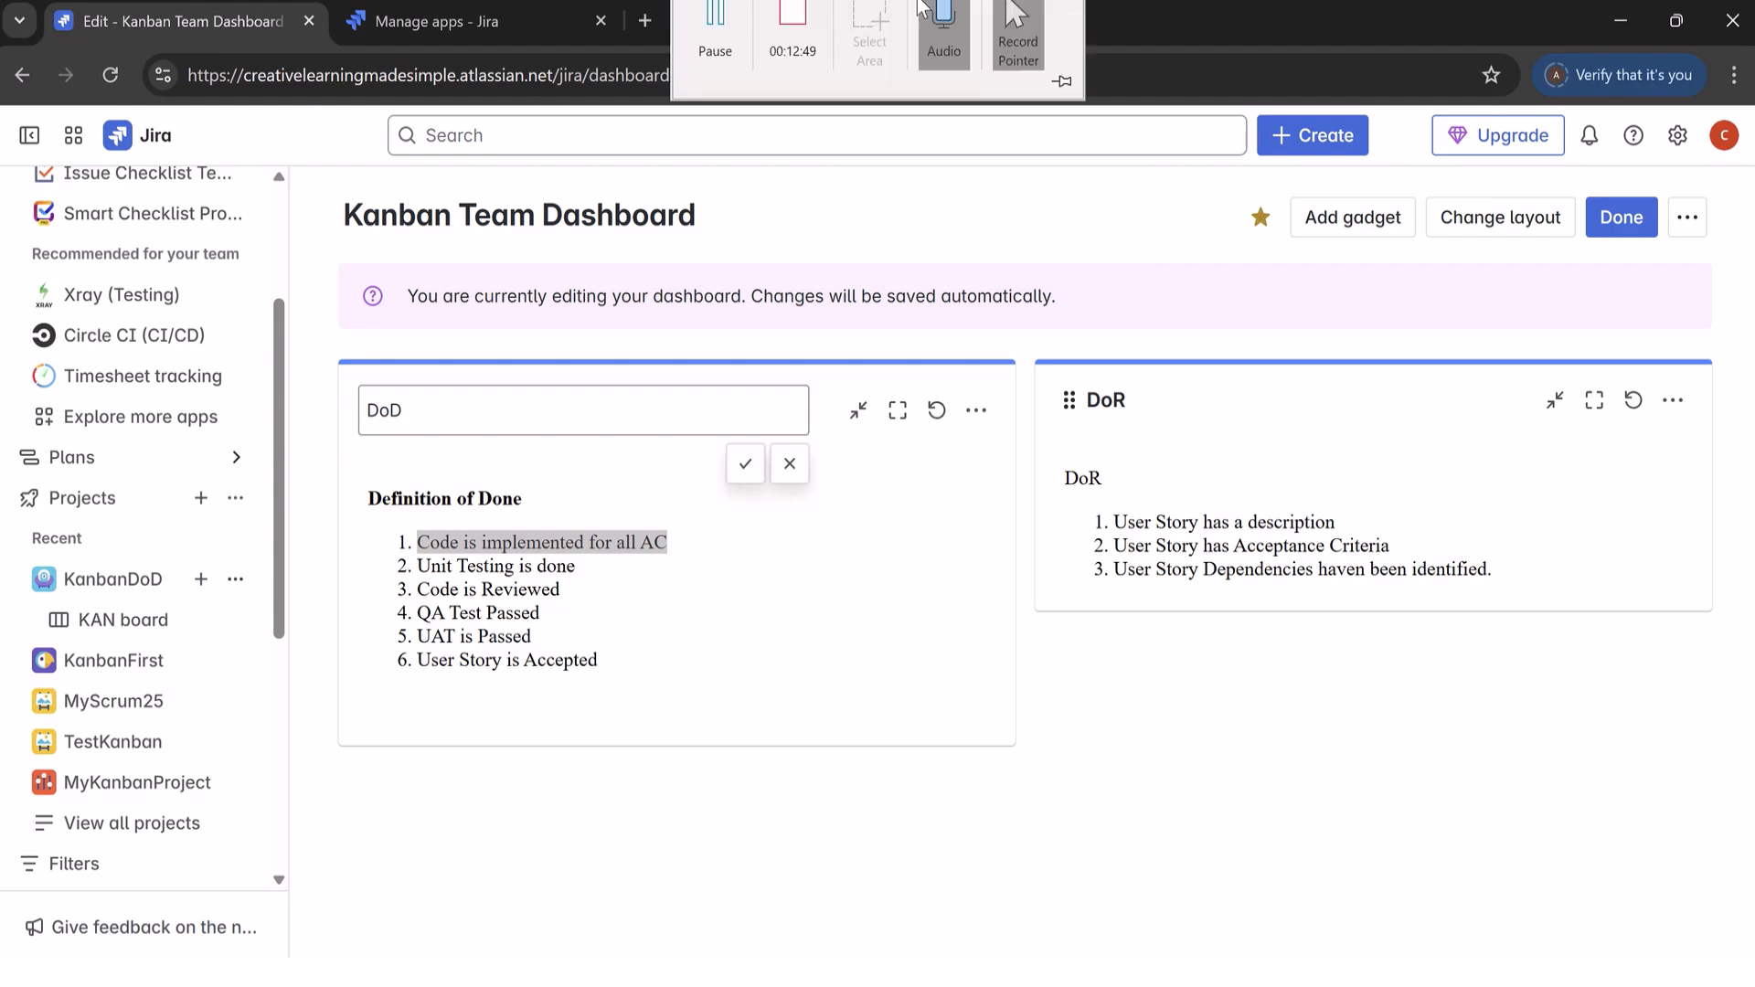
{"action": "left_click", "coordinate": [801, 48]}
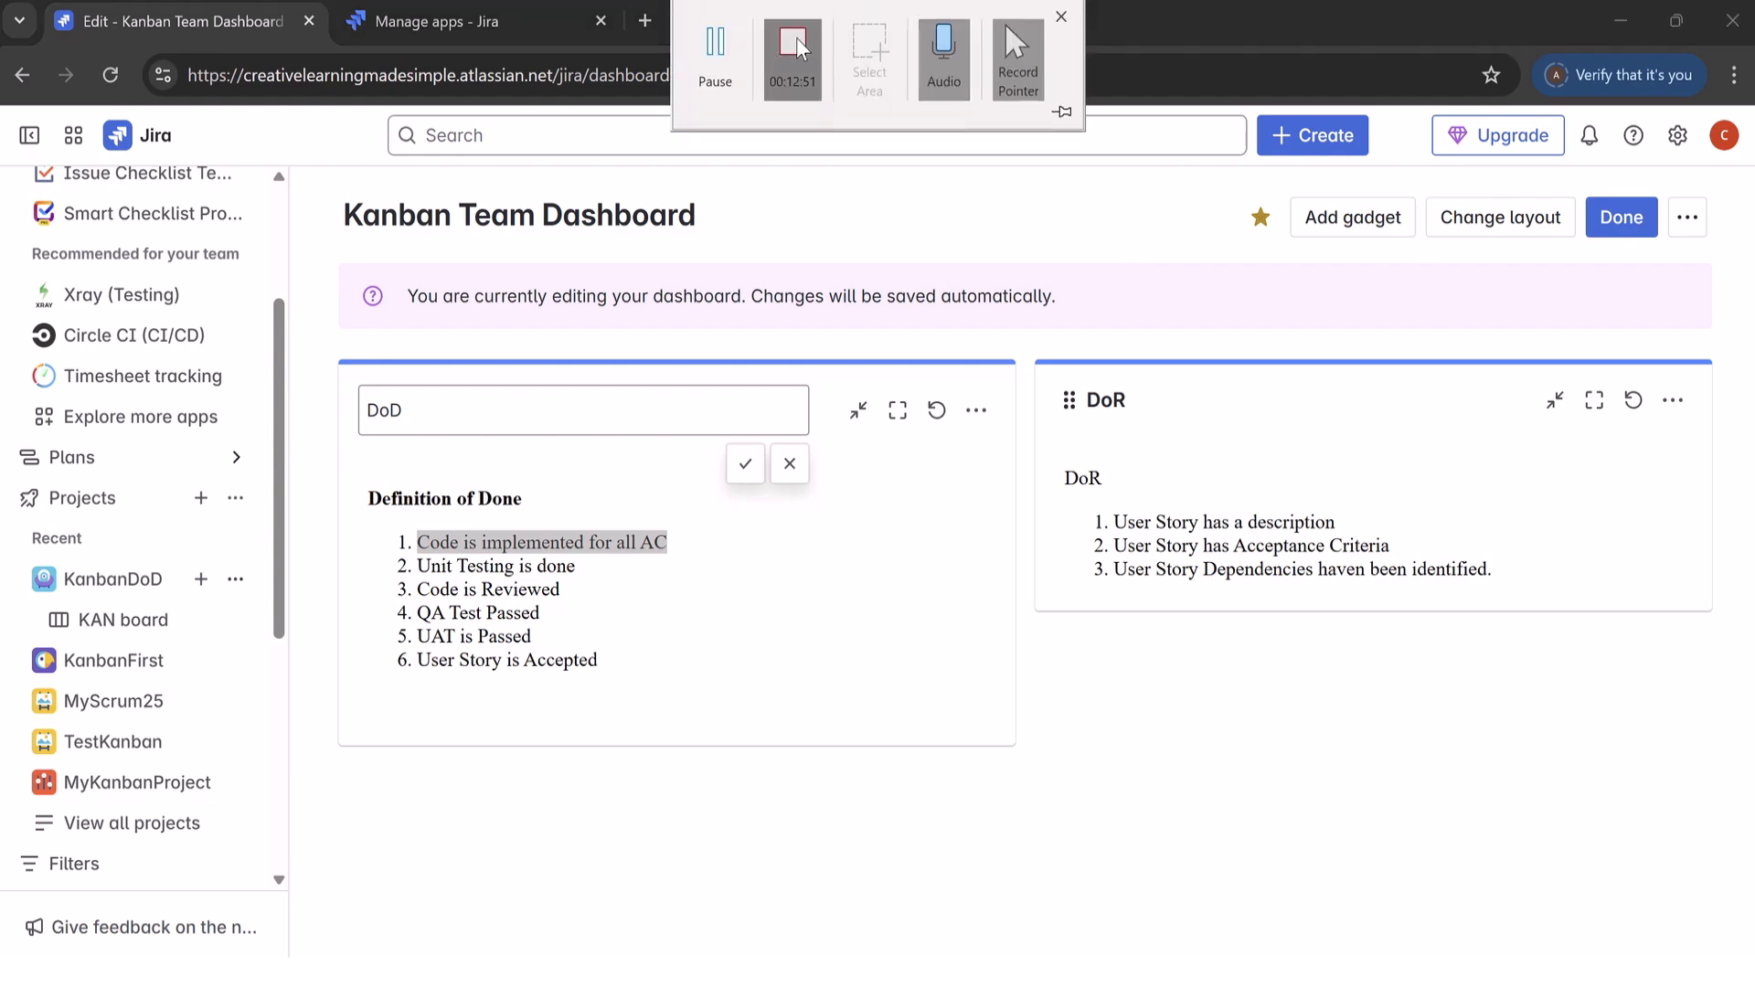